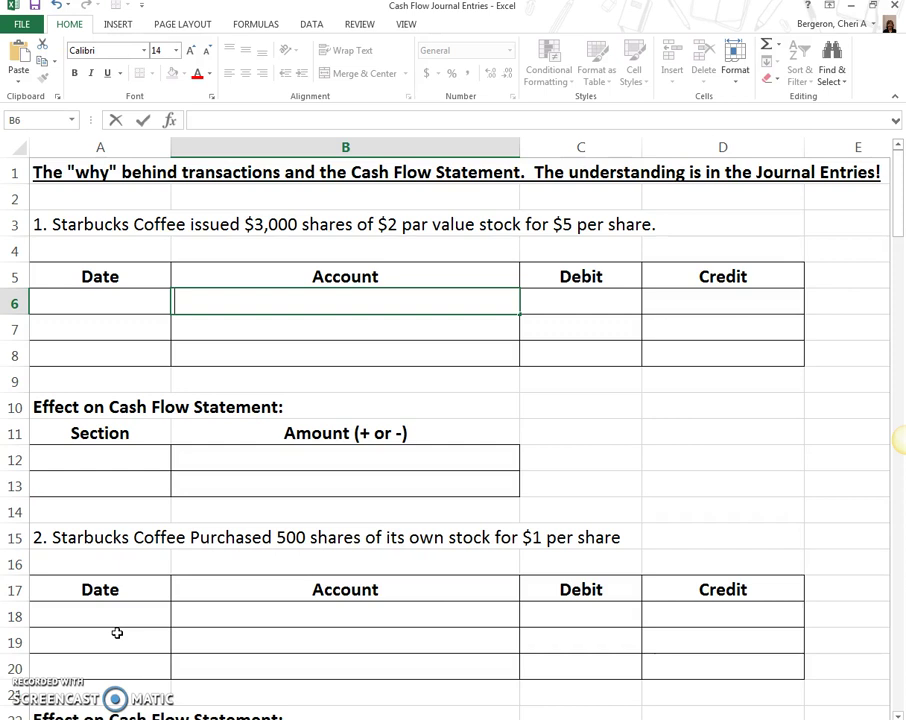
For transaction 1, enter the account Cash in B6 and its debit in C6 as =3000*5.
{"action": "type", "text": "Cash"}
{"action": "key", "text": "Tab"}
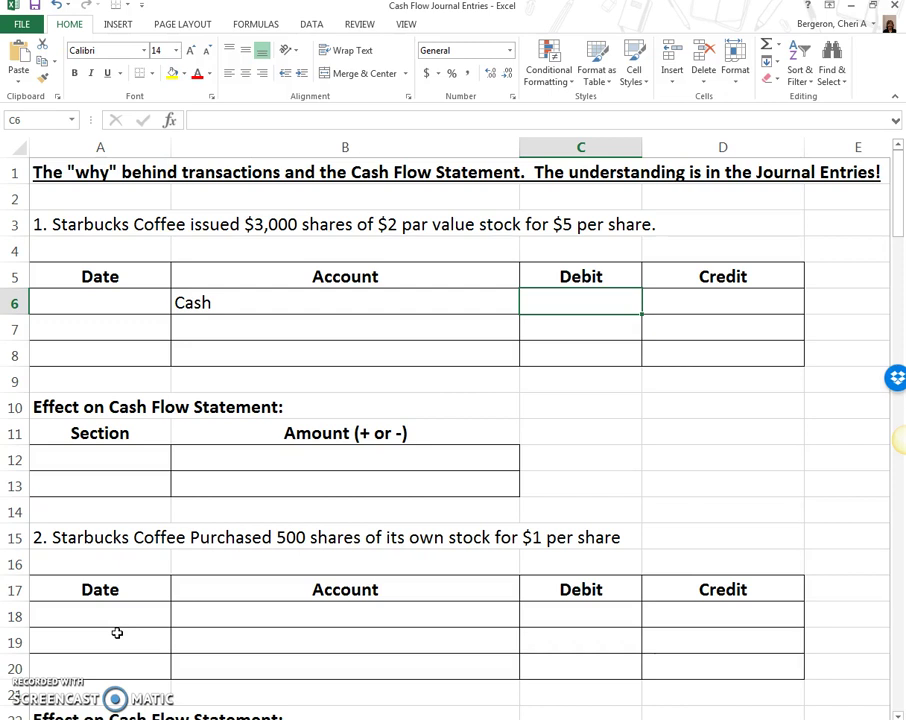
{"action": "type", "text": "=3"}
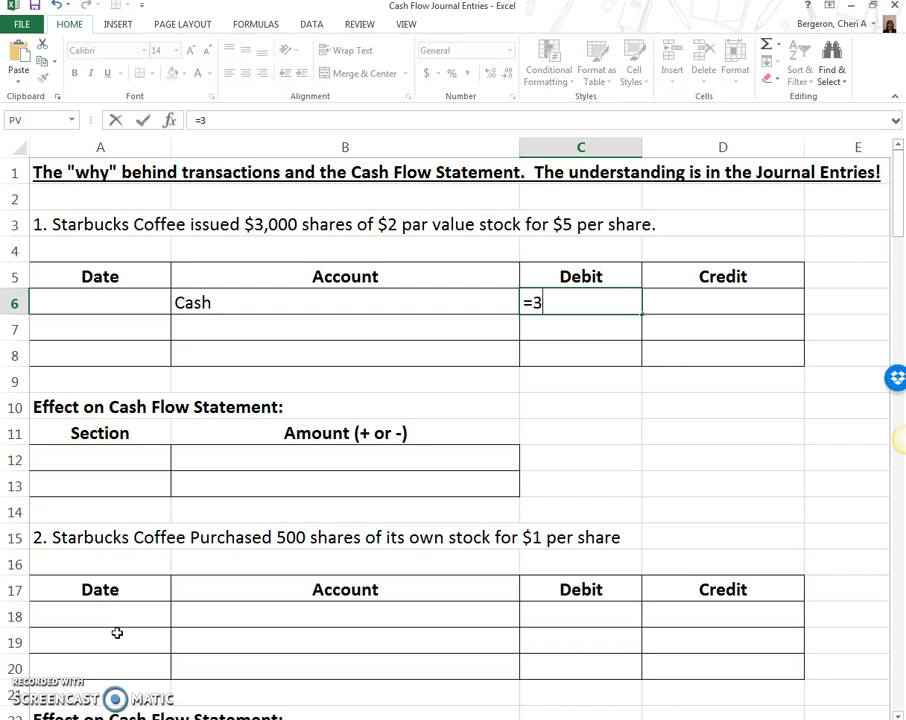
{"action": "type", "text": "000*5"}
{"action": "key", "text": "Return"}
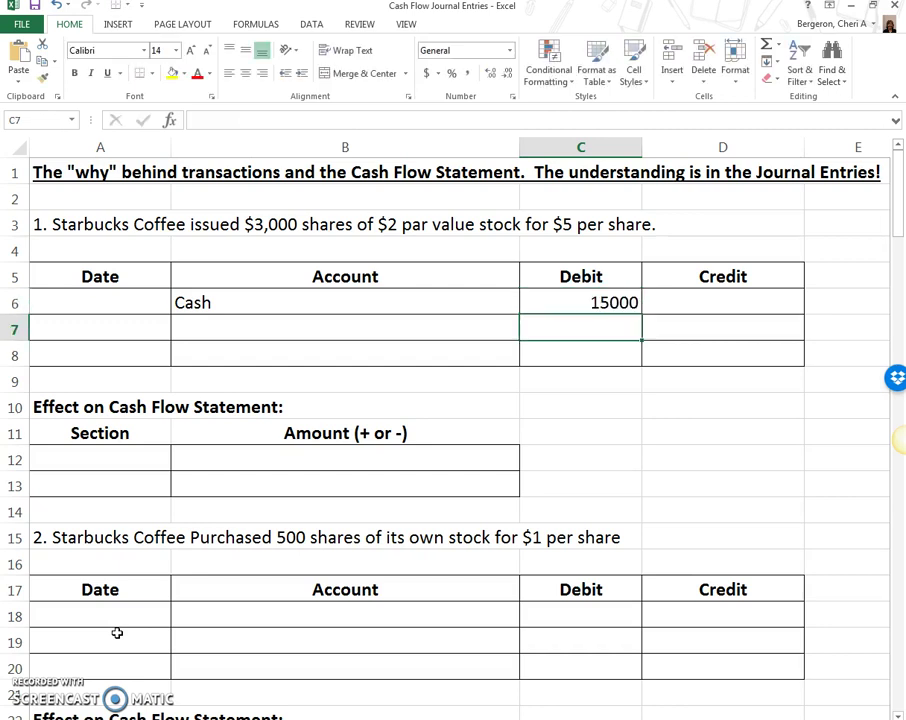
Add the account Common stock in B7 and its credit in D7 as =3000*2.
{"action": "key", "text": "Left"}
{"action": "type", "text": "Common stock"}
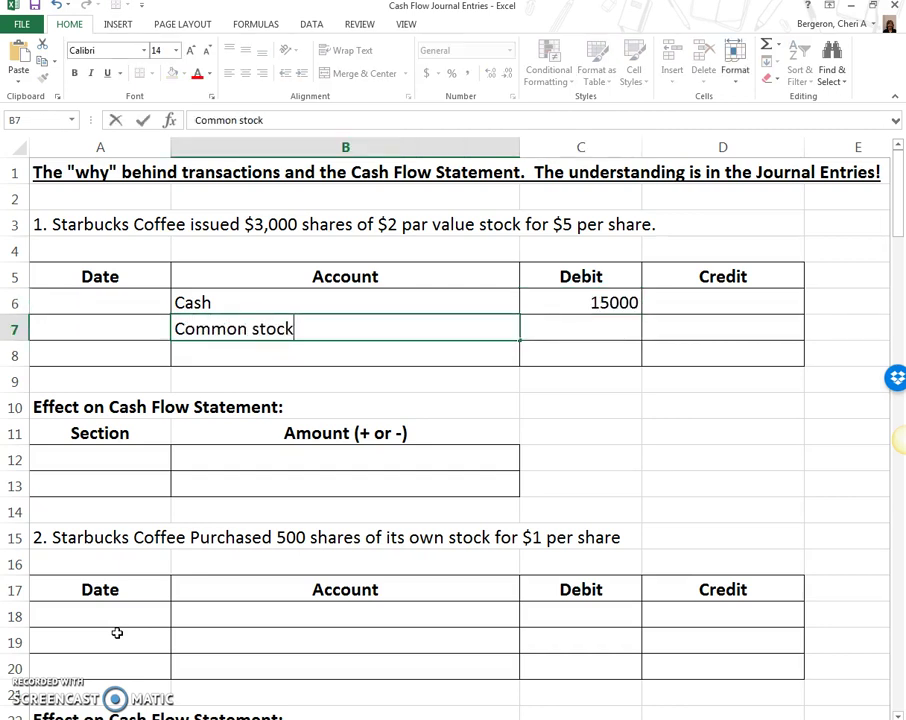
{"action": "key", "text": "Return"}
{"action": "key", "text": "Up"}
{"action": "key", "text": "Right"}
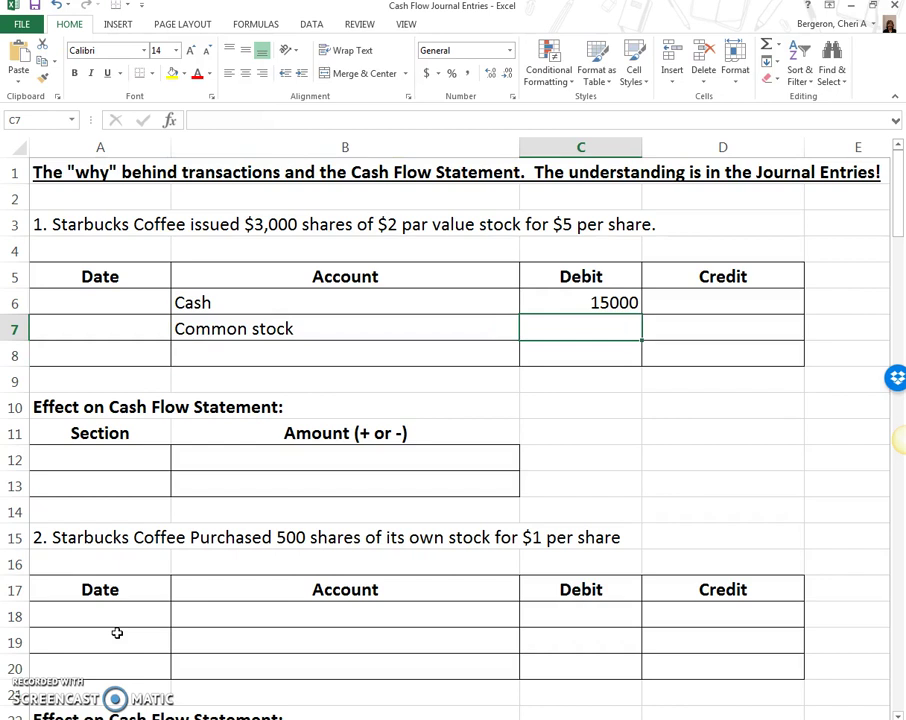
{"action": "key", "text": "Right"}
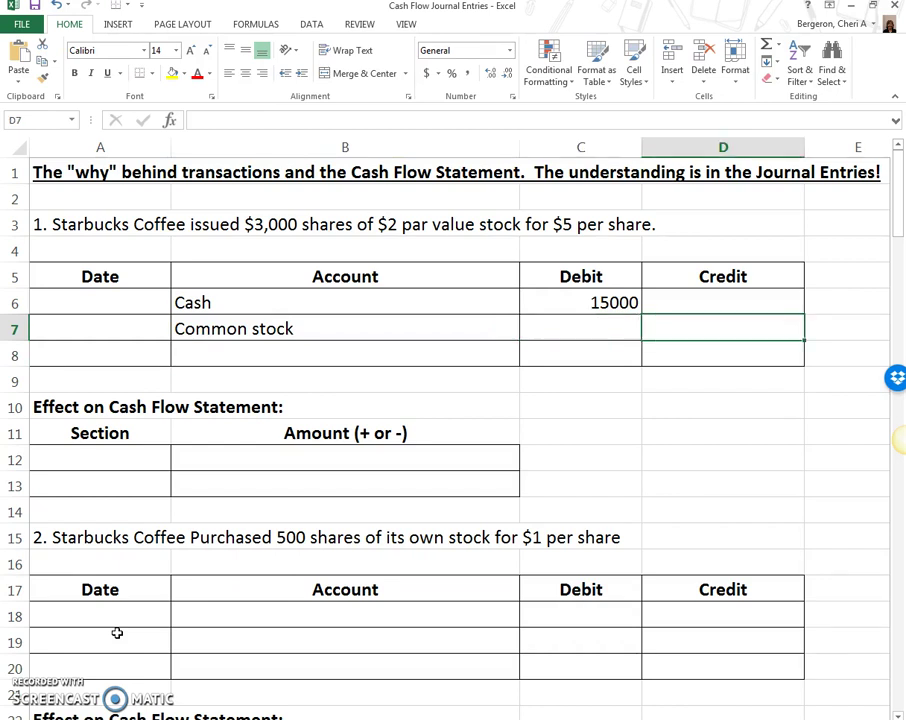
{"action": "type", "text": "=-"}
{"action": "key", "text": "BackSpace"}
{"action": "type", "text": "3000*"}
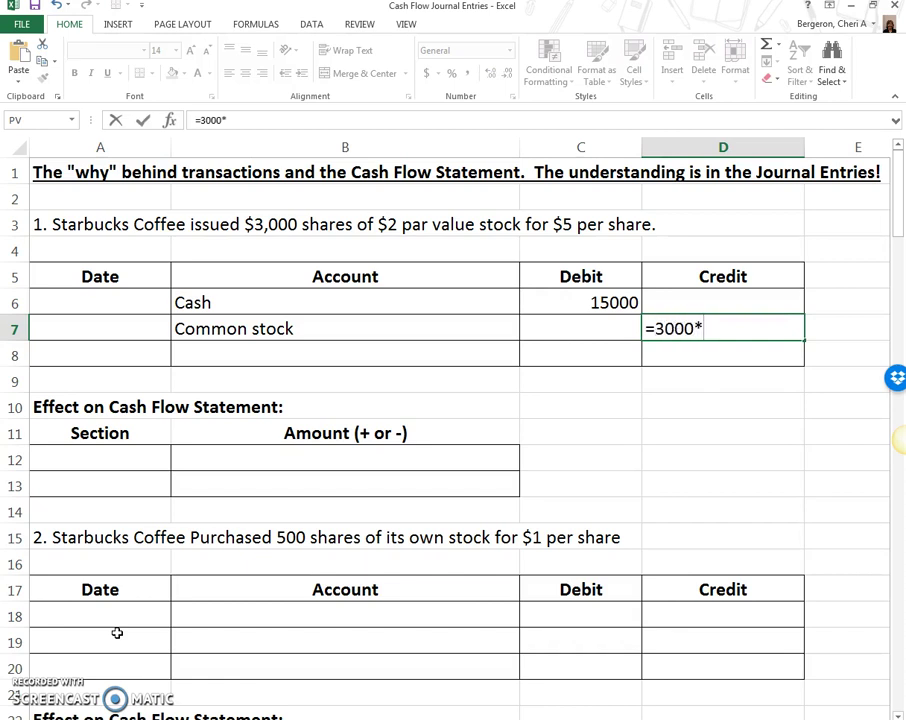
{"action": "type", "text": "2"}
{"action": "key", "text": "Return"}
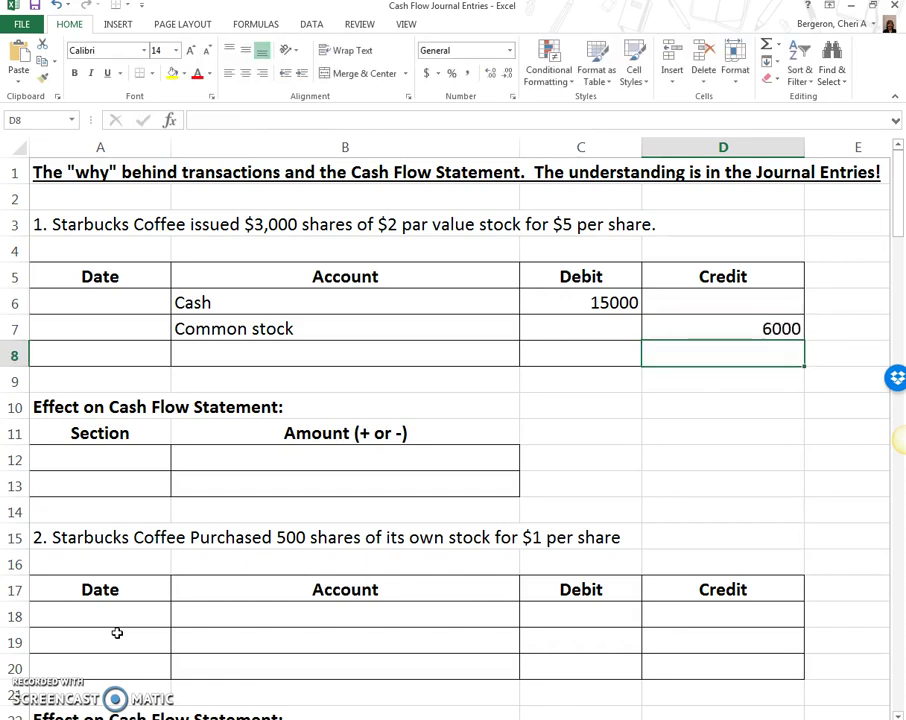
Add the account Paid in capital in excess of par in B8 and its credit in D8 as =3000*3.
{"action": "key", "text": "Left"}
{"action": "key", "text": "Left"}
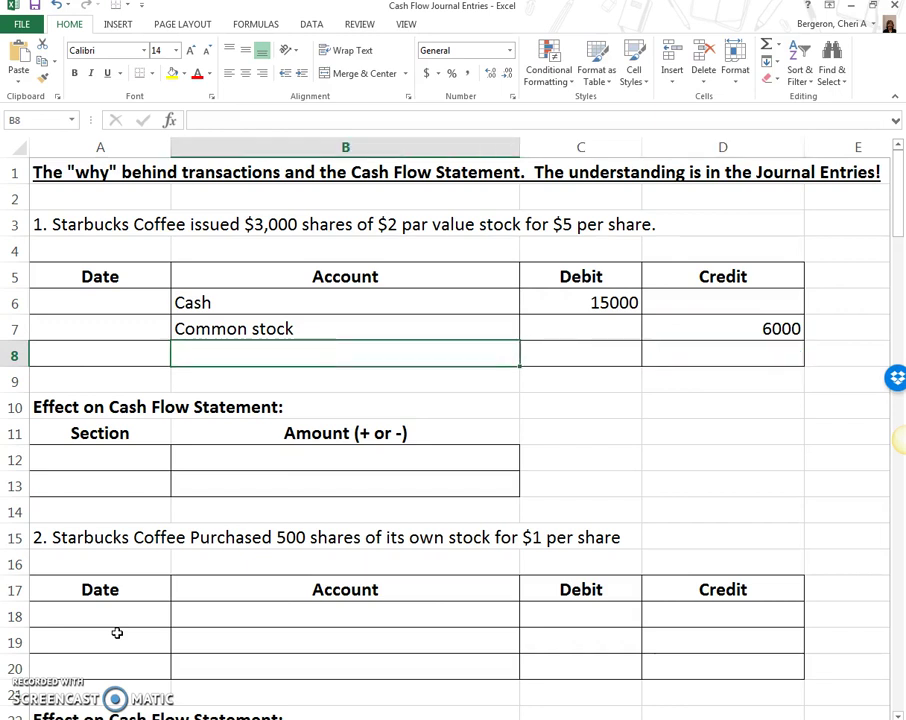
{"action": "type", "text": "Paid in cap"}
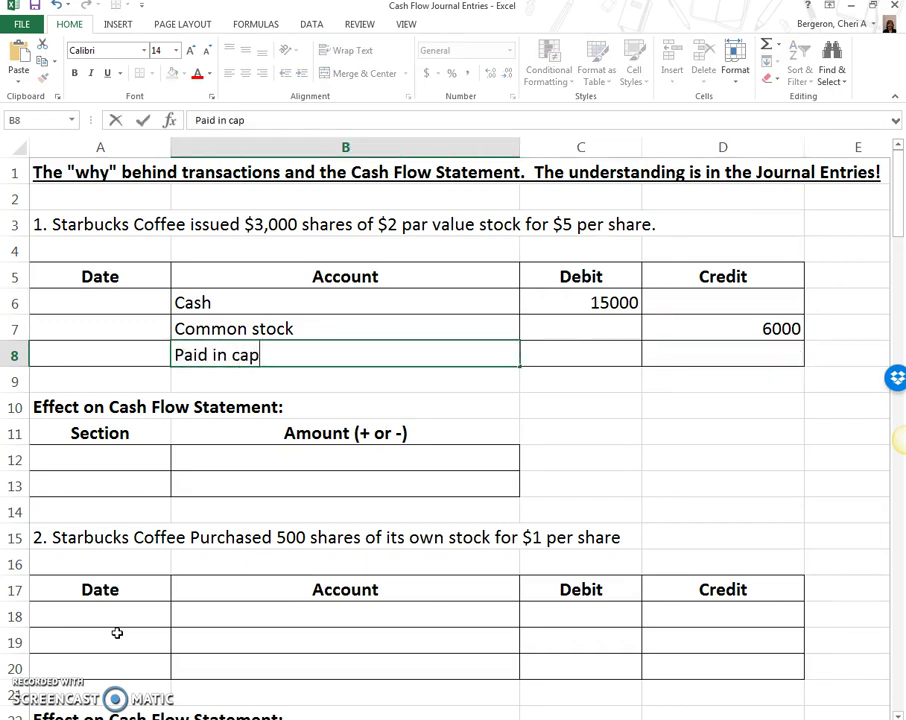
{"action": "type", "text": "ital in excess of par"}
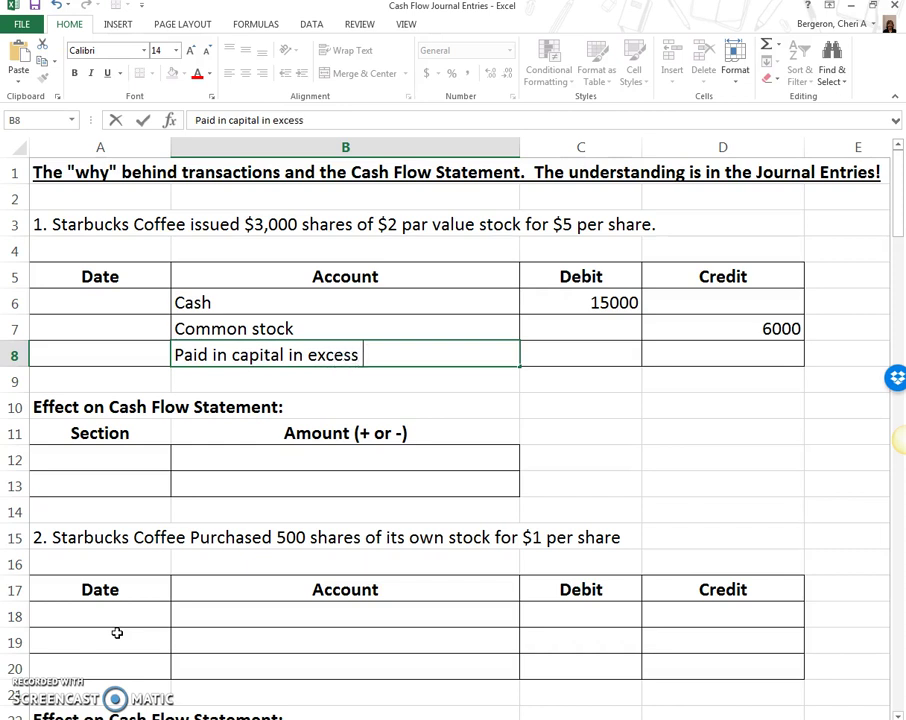
{"action": "key", "text": "Right"}
{"action": "key", "text": "Right"}
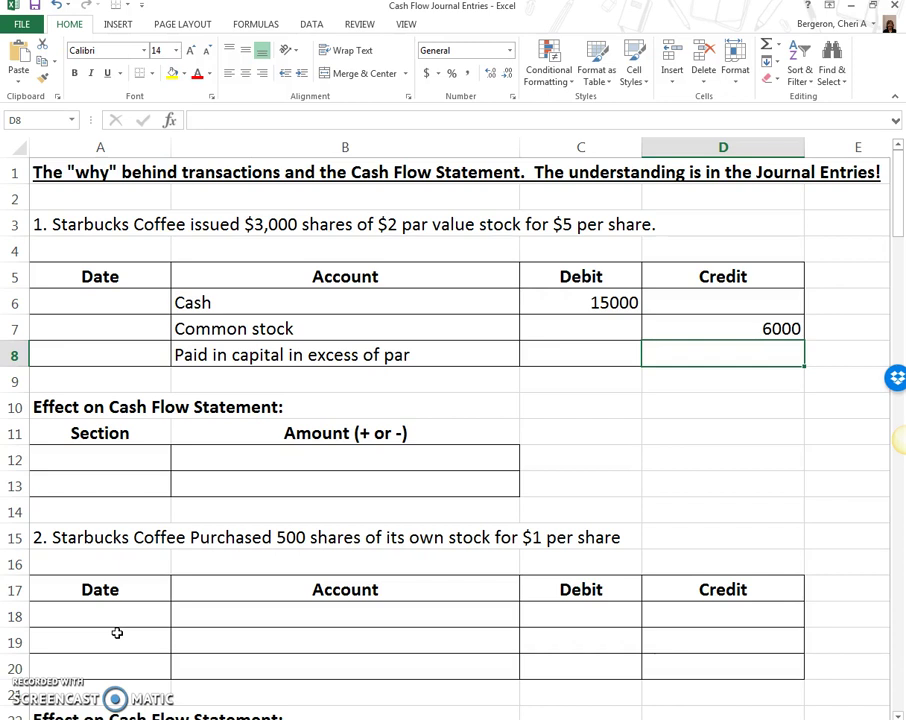
{"action": "type", "text": "="}
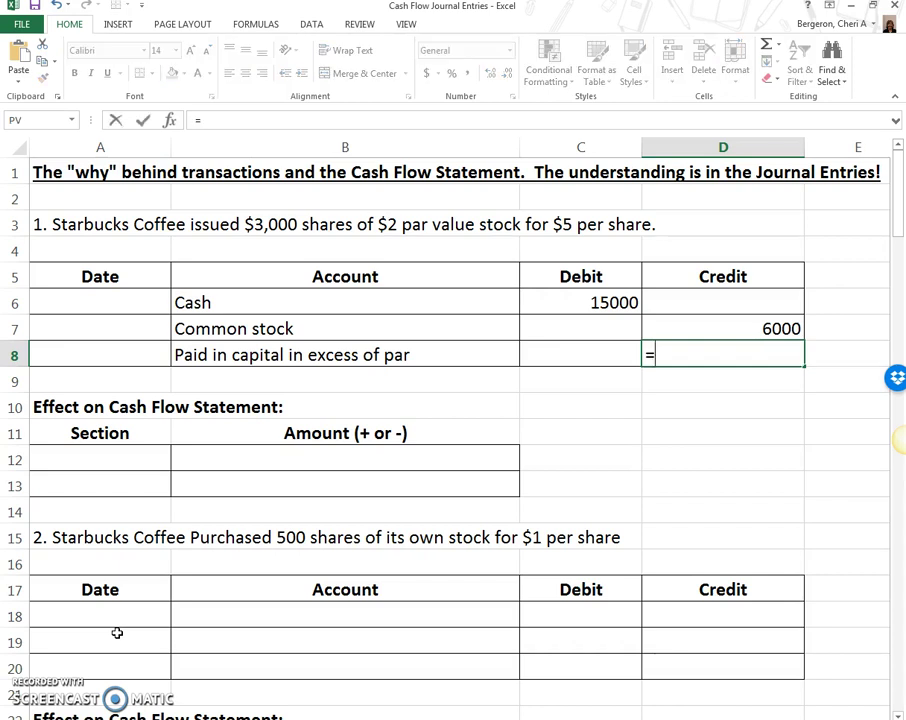
{"action": "type", "text": "3000*3"}
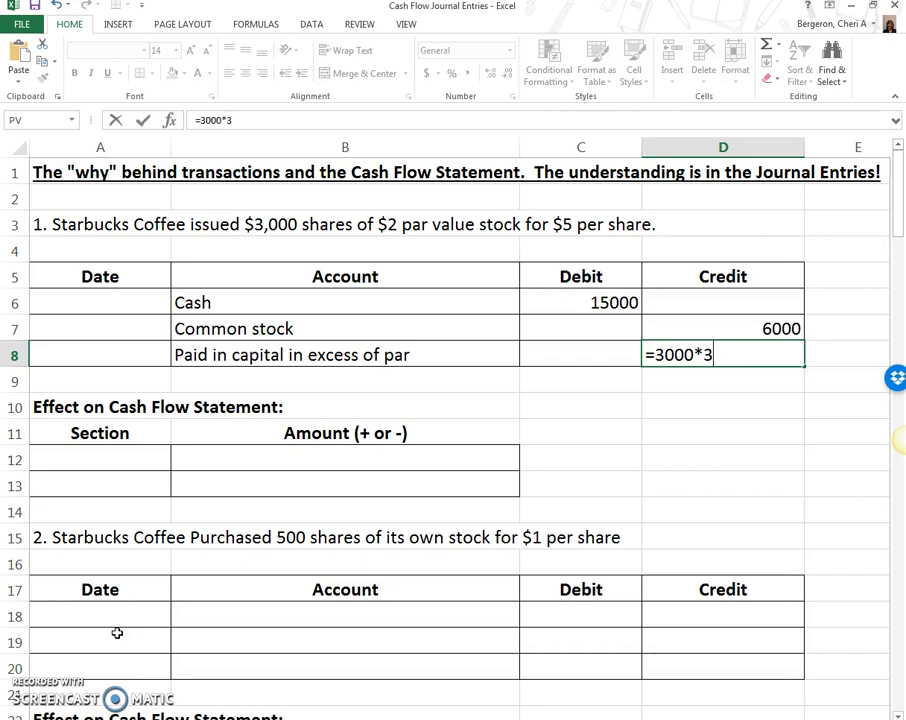
{"action": "key", "text": "Return"}
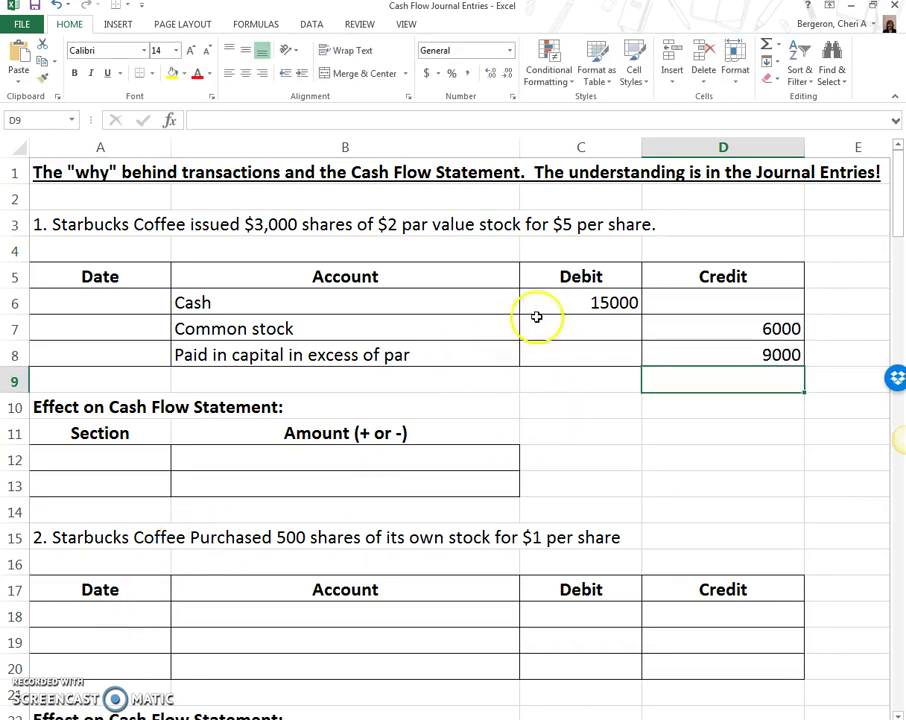
{"action": "left_click", "coordinate": [756, 355]}
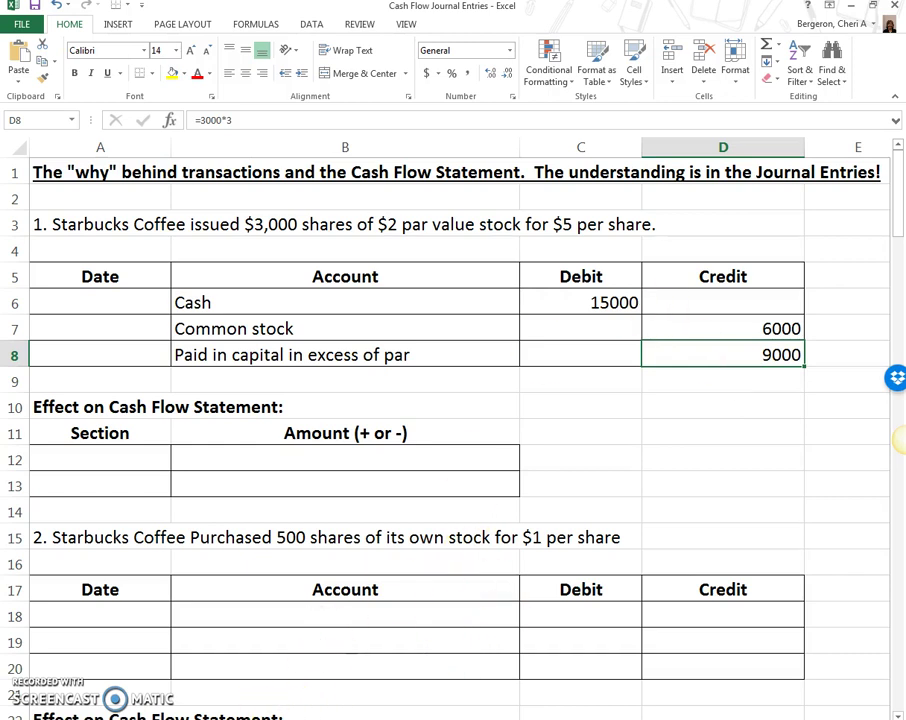
Check the sheet listing the activity categories, and record transaction 1's cash flow effect in row 12 as Financing activity, Increase.
{"action": "left_click", "coordinate": [300, 716]}
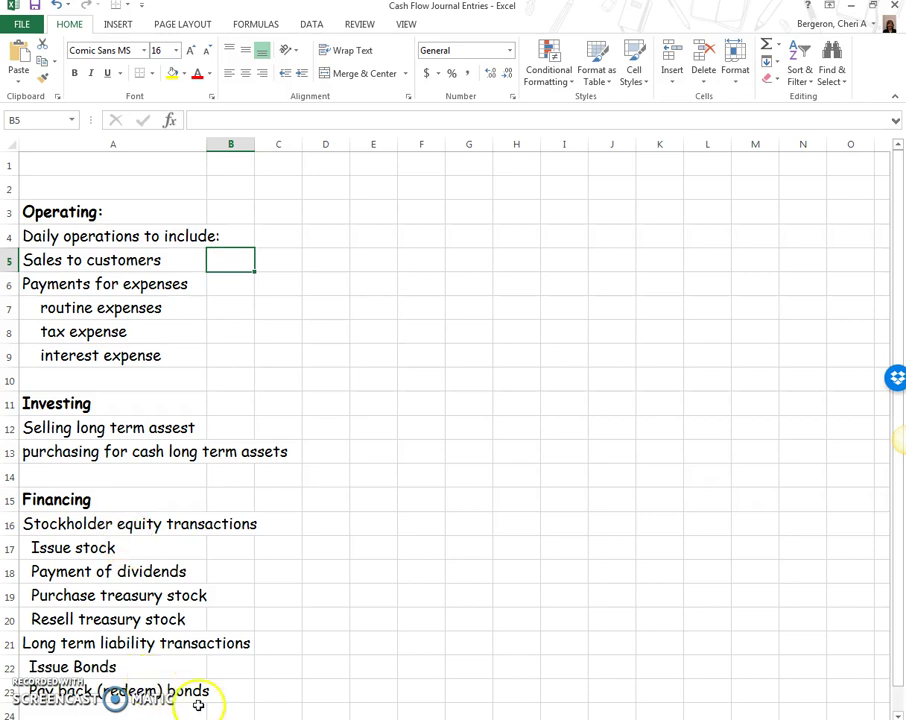
{"action": "key", "text": "ctrl+Page_Down"}
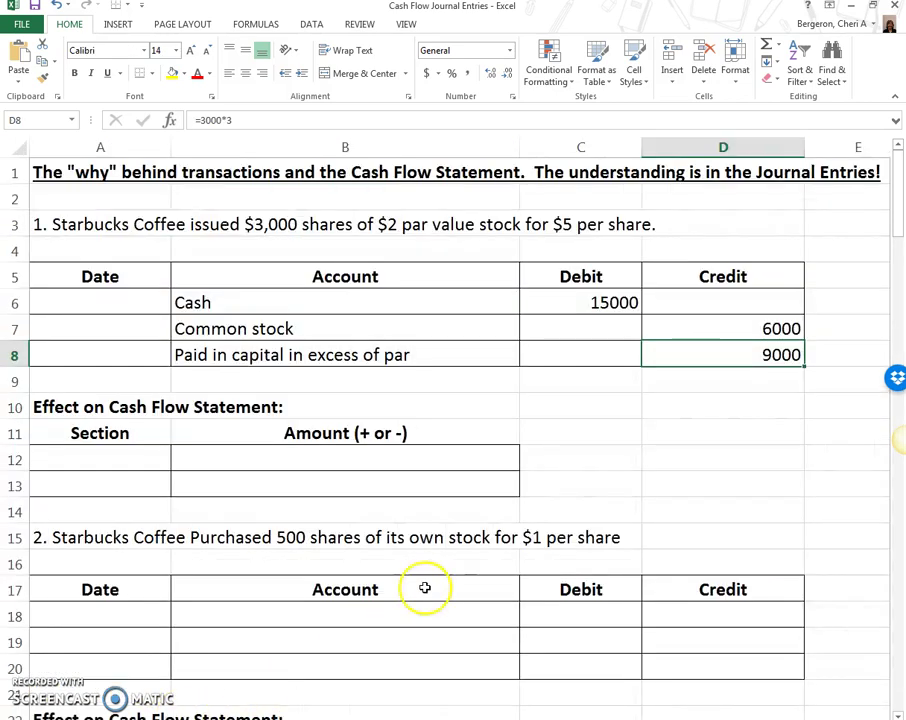
{"action": "left_click", "coordinate": [226, 300]}
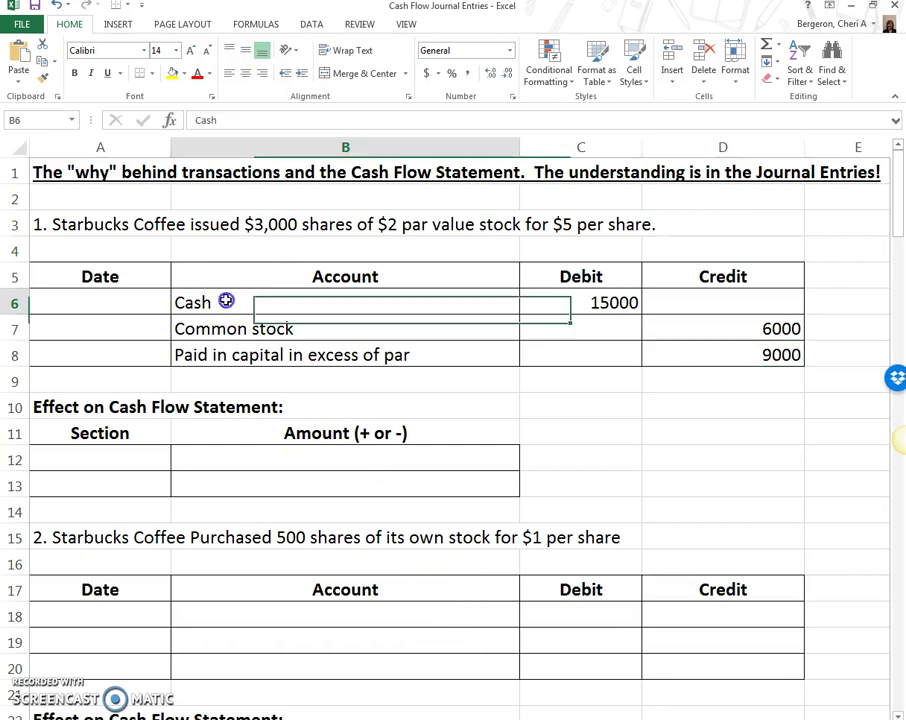
{"action": "left_click", "coordinate": [169, 466]}
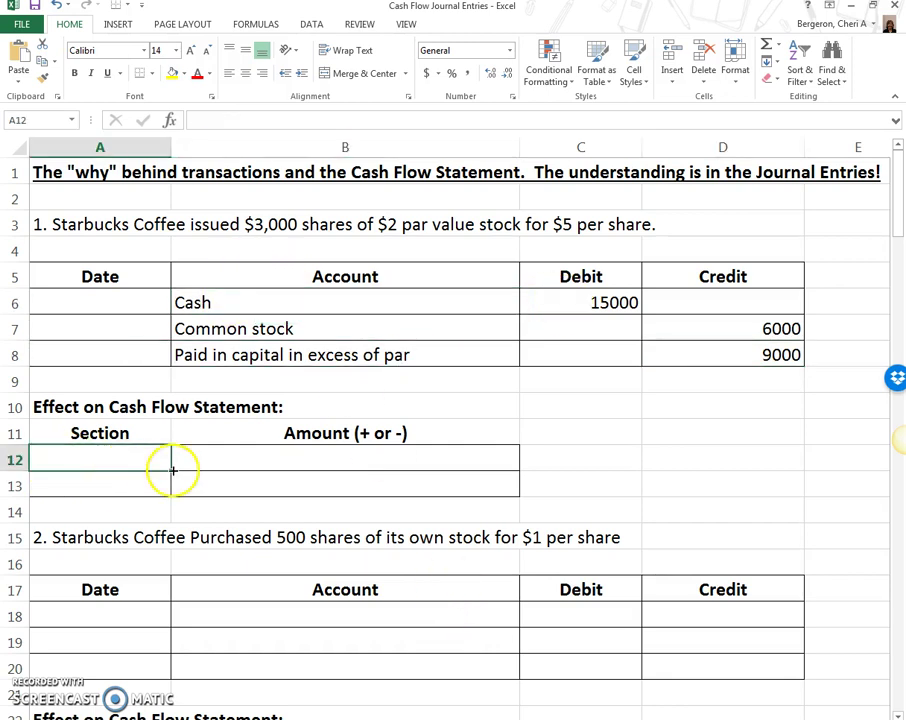
{"action": "type", "text": "Financing"}
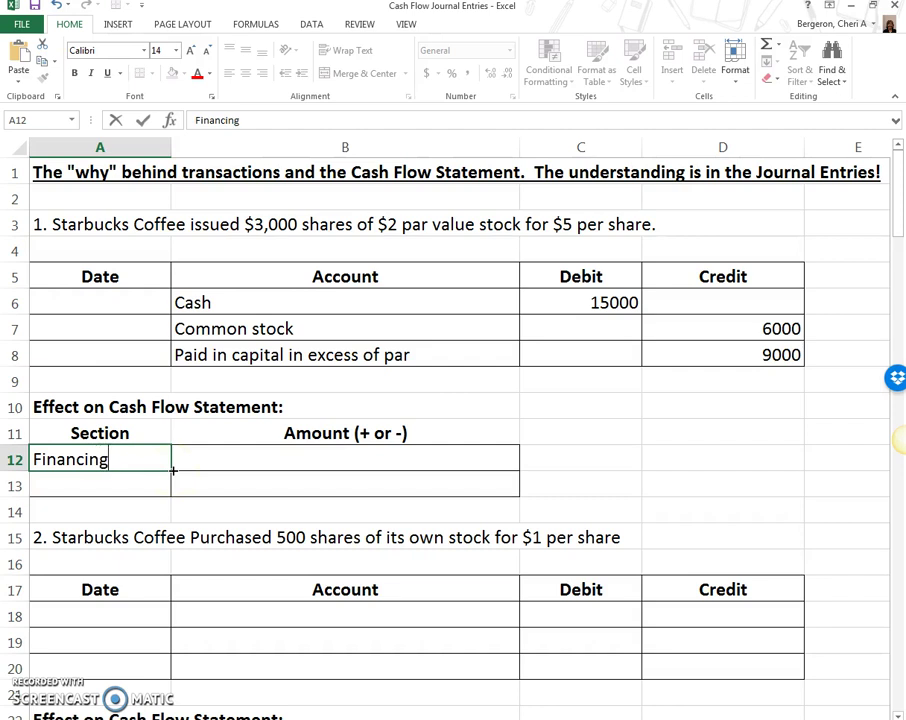
{"action": "type", "text": " activity"}
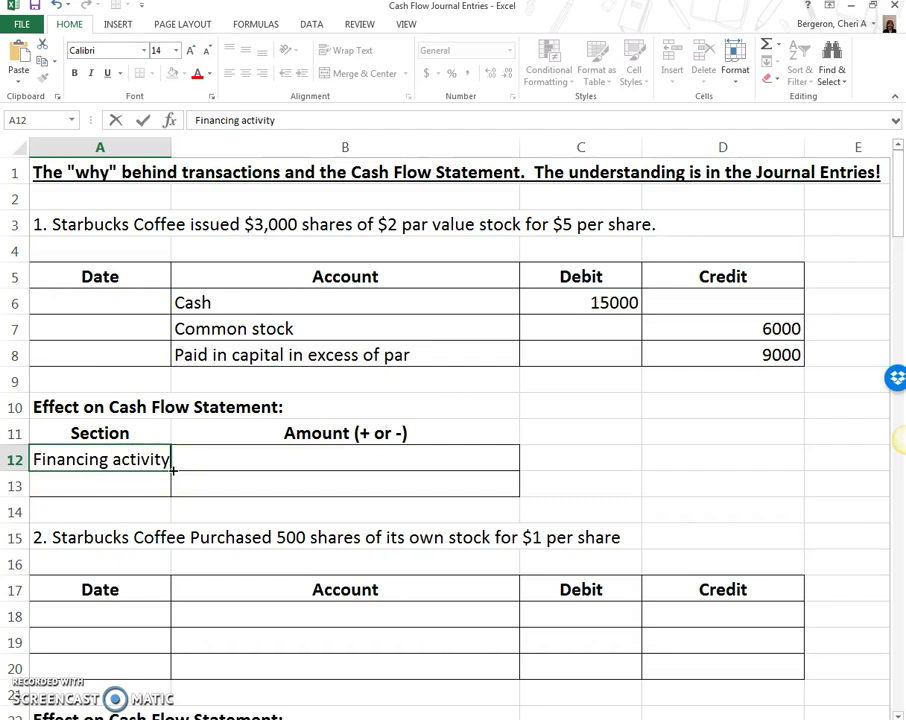
{"action": "key", "text": "Tab"}
{"action": "type", "text": "Increase"}
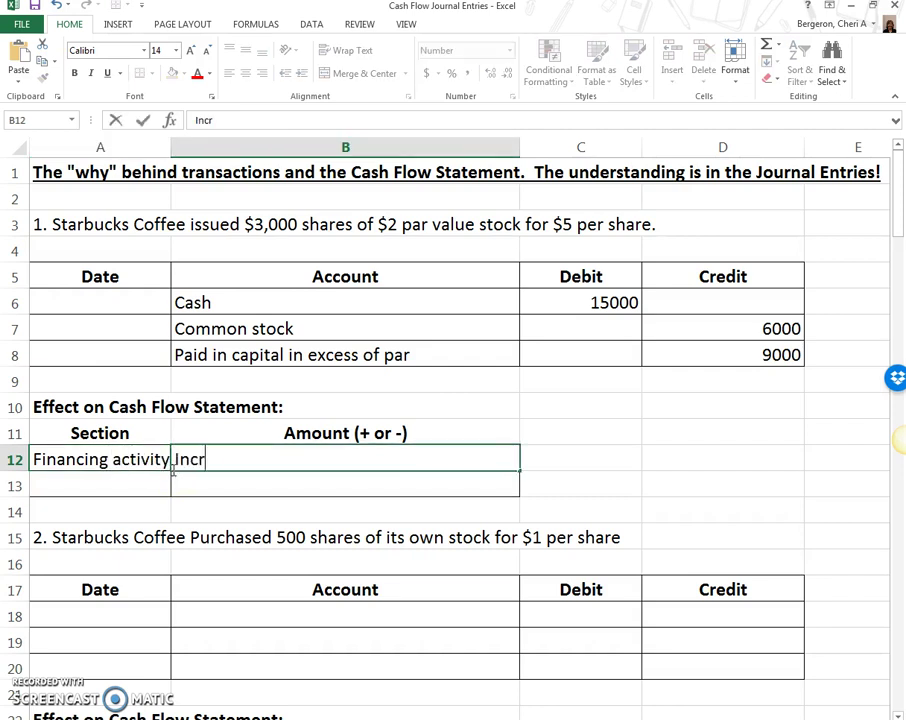
{"action": "left_click", "coordinate": [178, 476]}
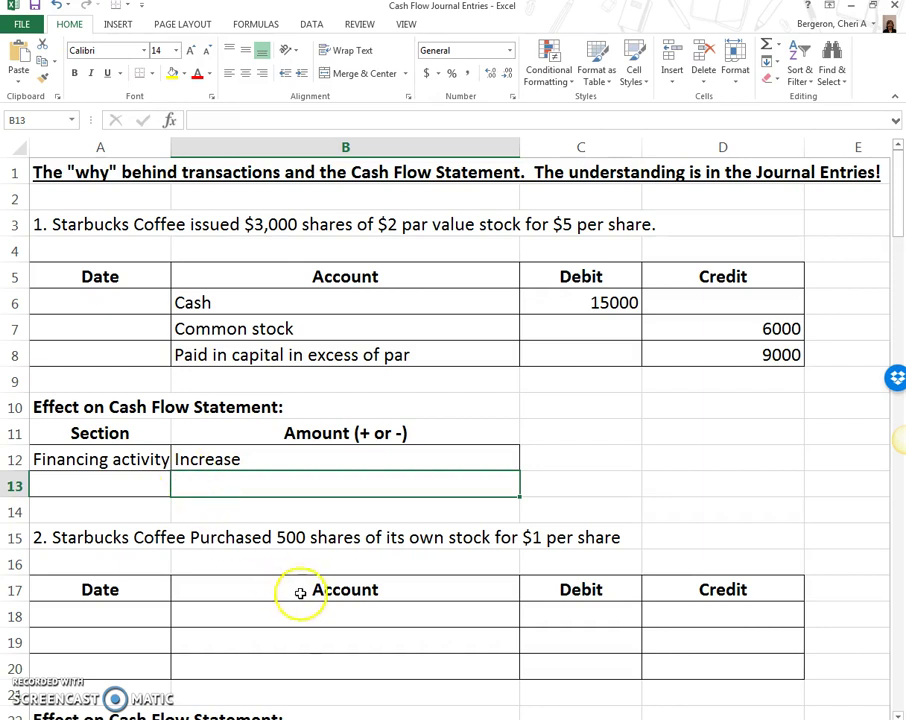
For transaction 2, enter the accounts Treasury Stock in B18 and an indented Cash in B19.
{"action": "left_click", "coordinate": [440, 628]}
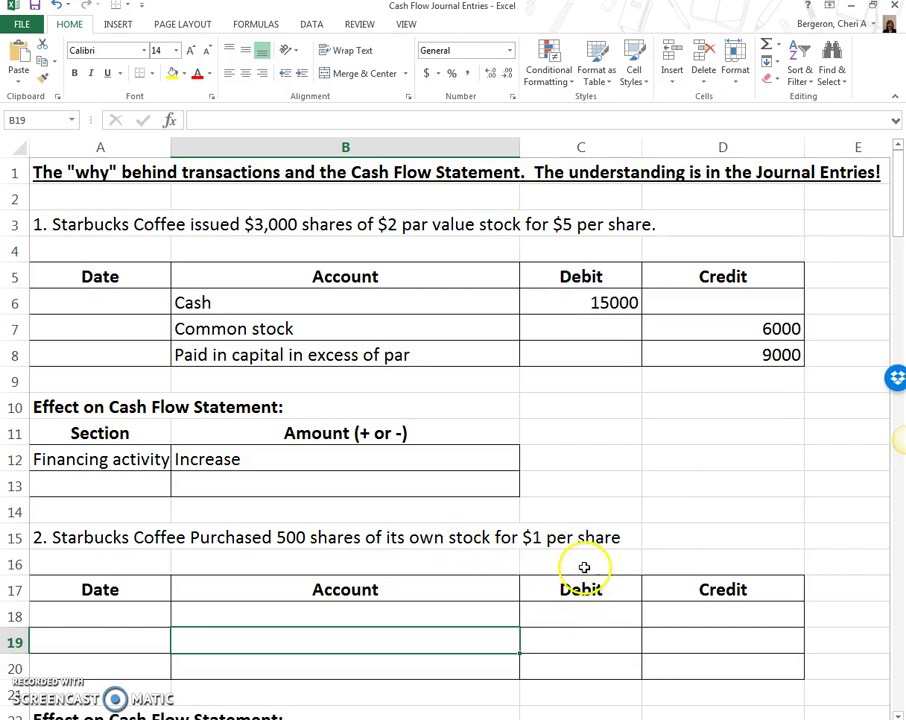
{"action": "left_click", "coordinate": [208, 612]}
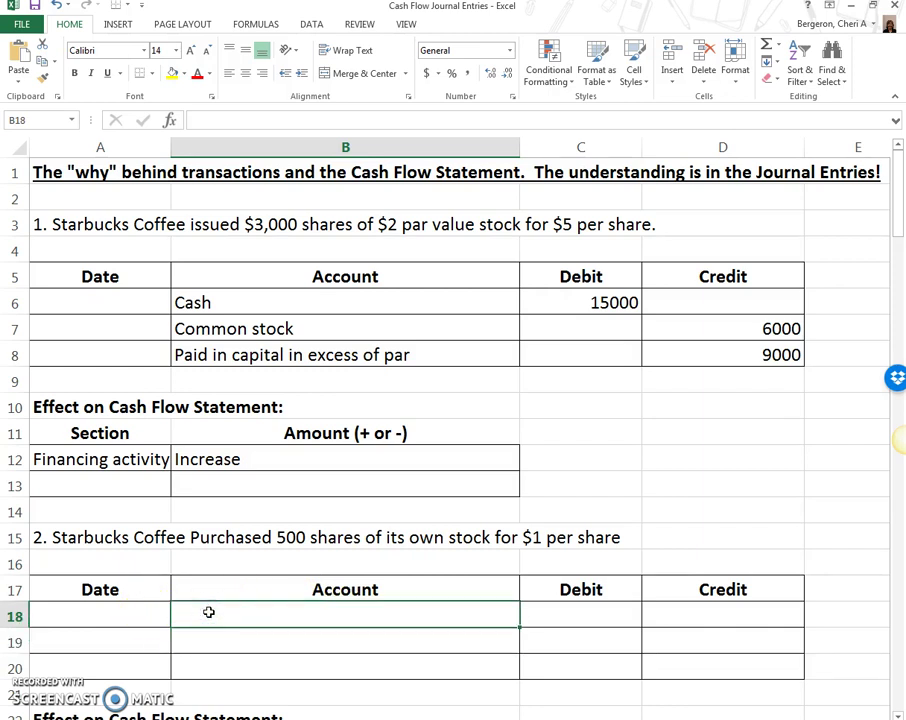
{"action": "type", "text": "Treasury Stock"}
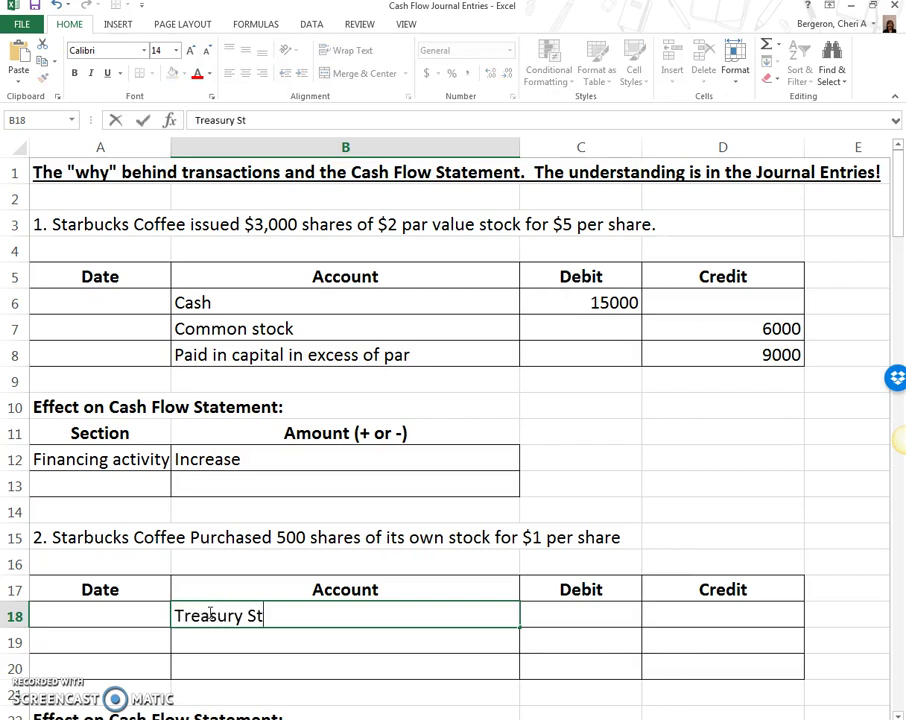
{"action": "key", "text": "Return"}
{"action": "type", "text": "Cash"}
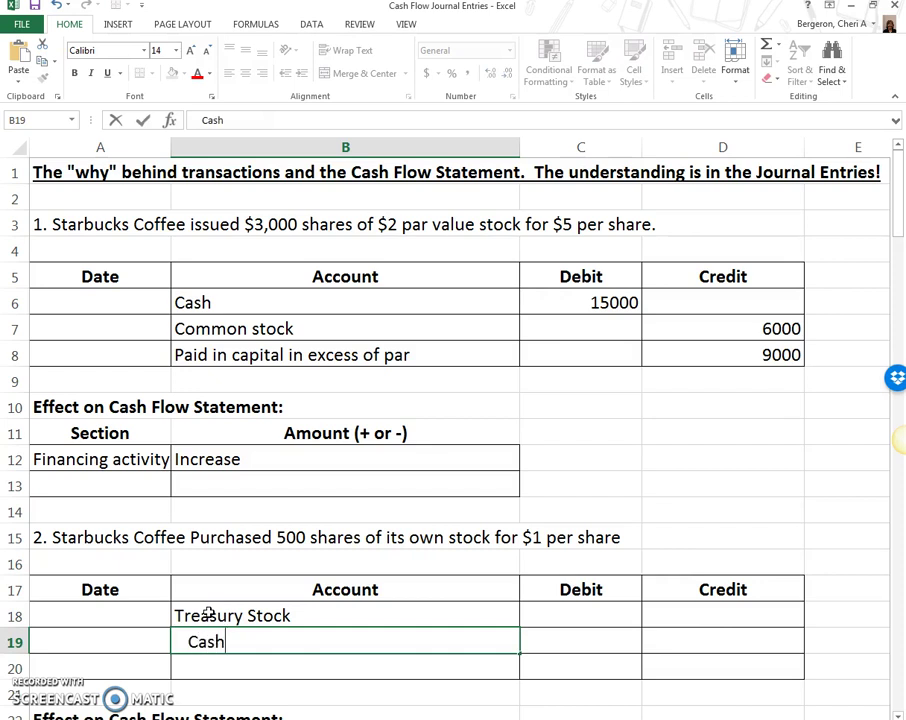
{"action": "left_click", "coordinate": [208, 613]}
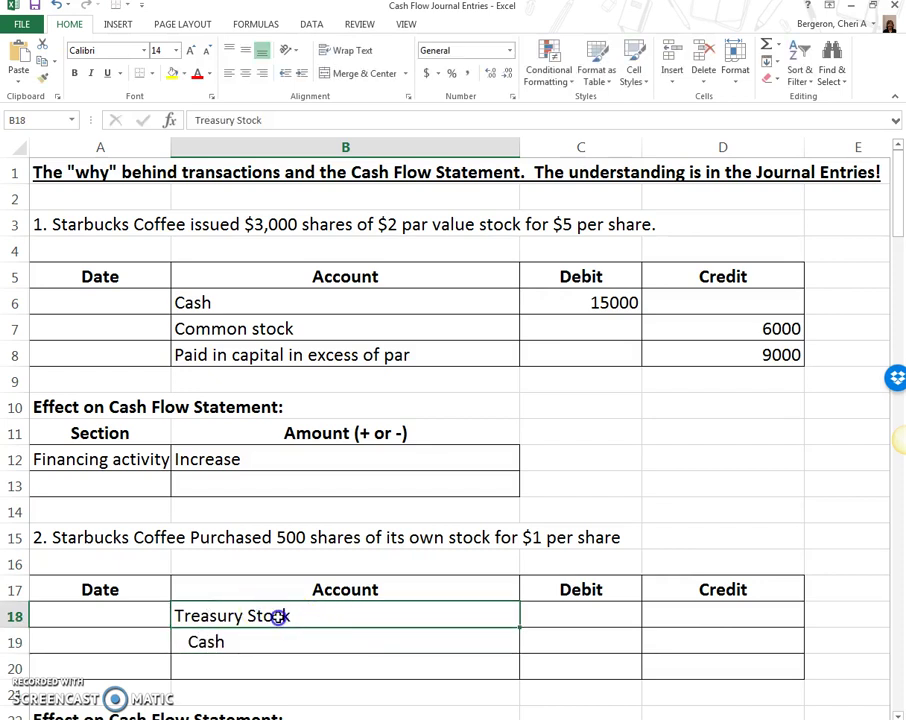
{"action": "left_click", "coordinate": [340, 620]}
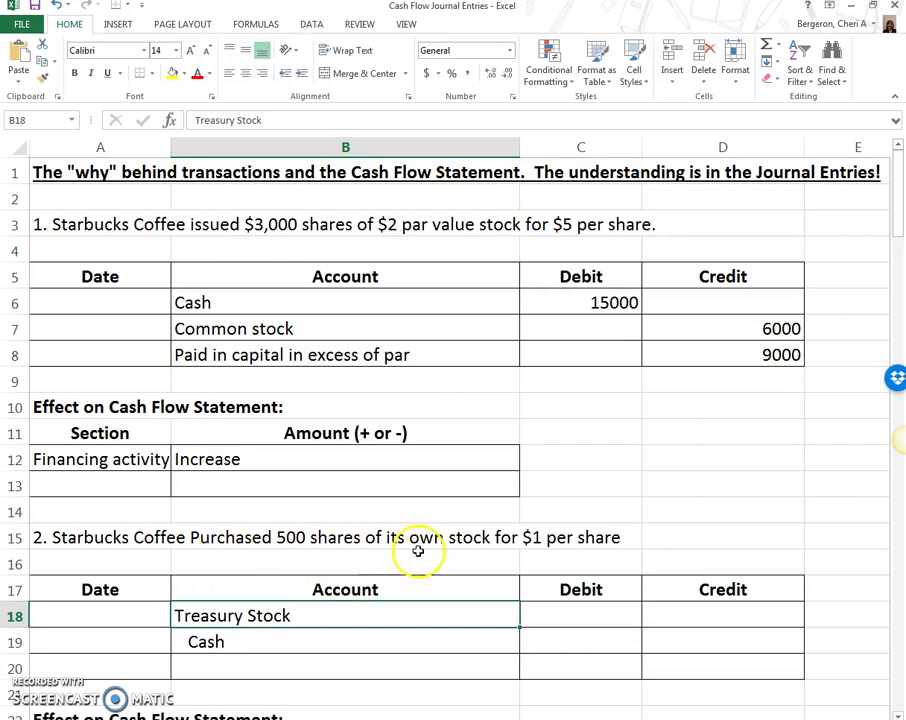
Enter the Treasury Stock debit in C18 as =500*1 and the Cash credit in D19 as 500.
{"action": "left_click", "coordinate": [566, 612]}
{"action": "type", "text": "="}
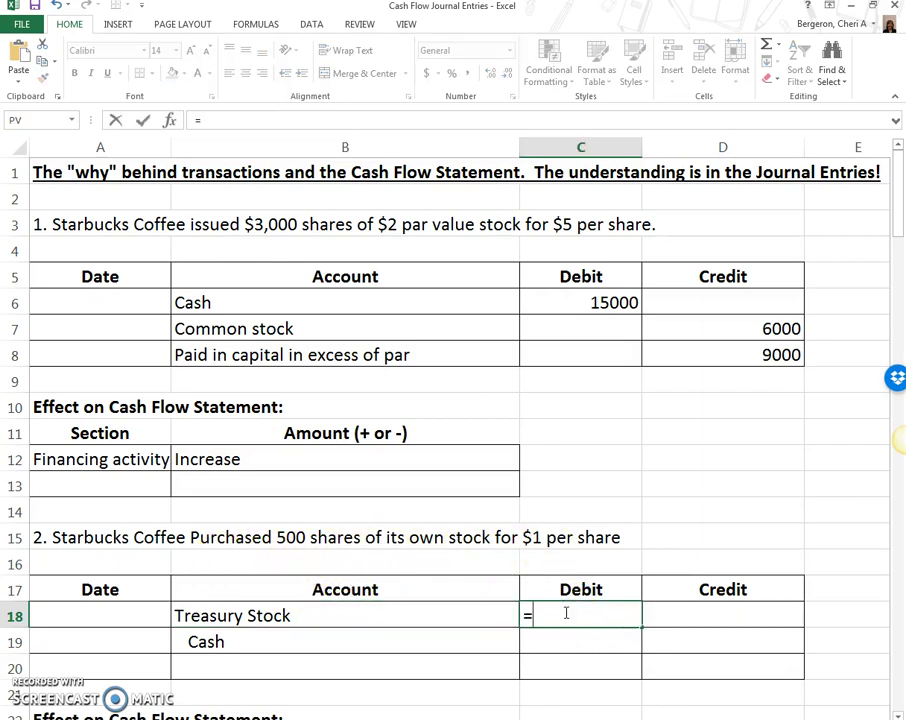
{"action": "type", "text": "500*1"}
{"action": "key", "text": "Return"}
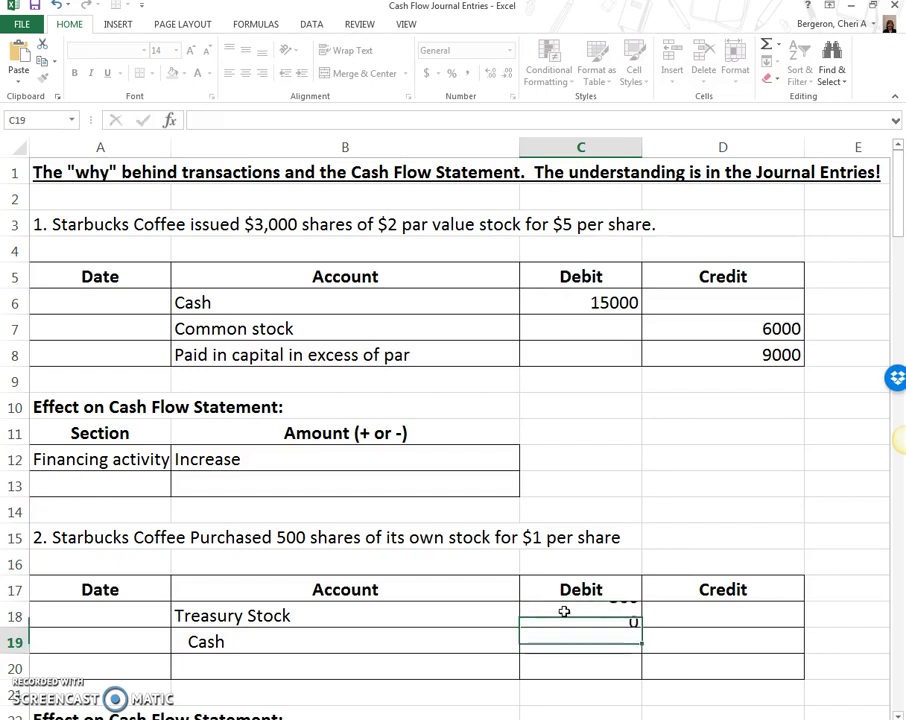
{"action": "key", "text": "Right"}
{"action": "type", "text": "500"}
{"action": "key", "text": "Return"}
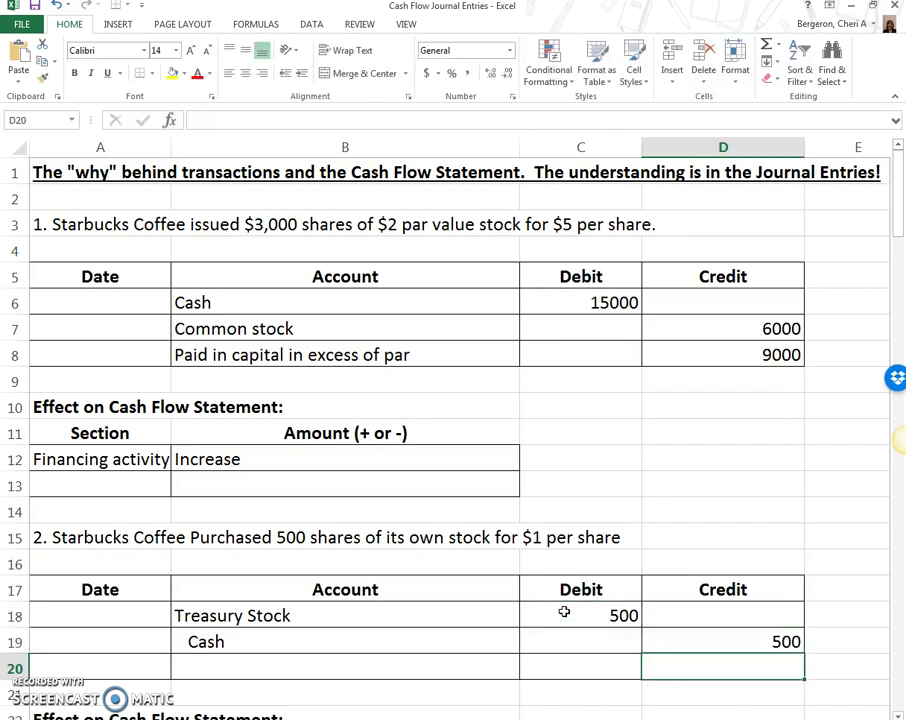
{"action": "left_click", "coordinate": [249, 639]}
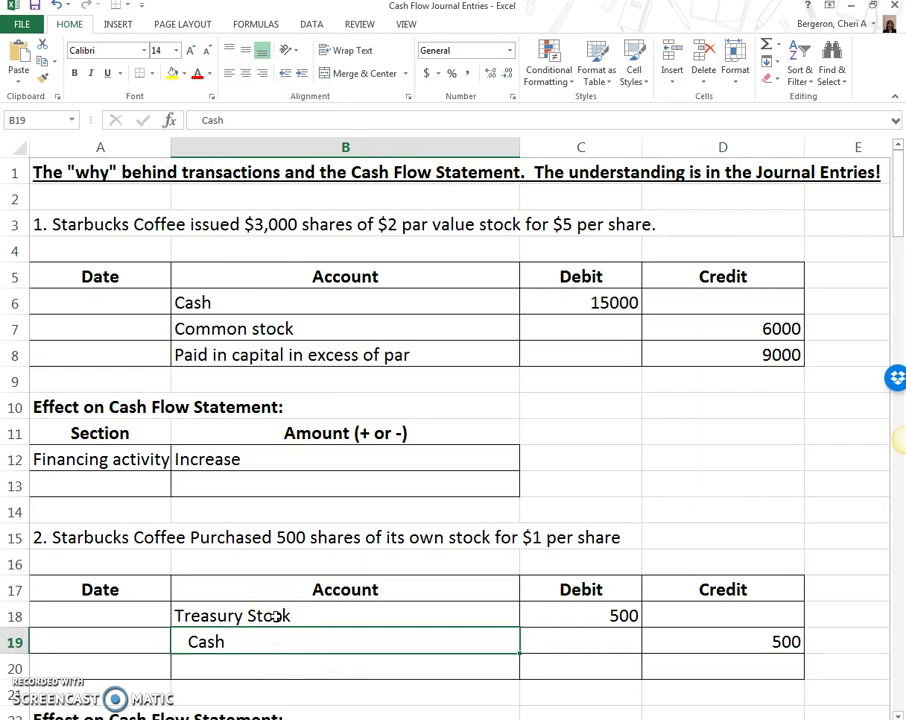
{"action": "scroll", "coordinate": [268, 607], "scroll_direction": "down", "scroll_amount": 1}
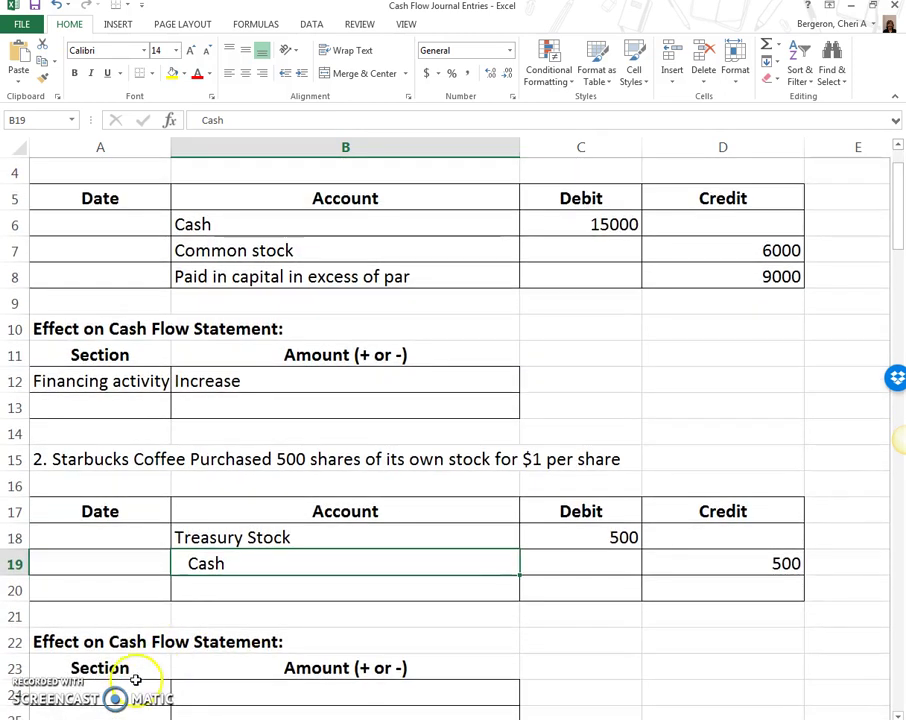
{"action": "left_click", "coordinate": [127, 692]}
{"action": "type", "text": "Finan"}
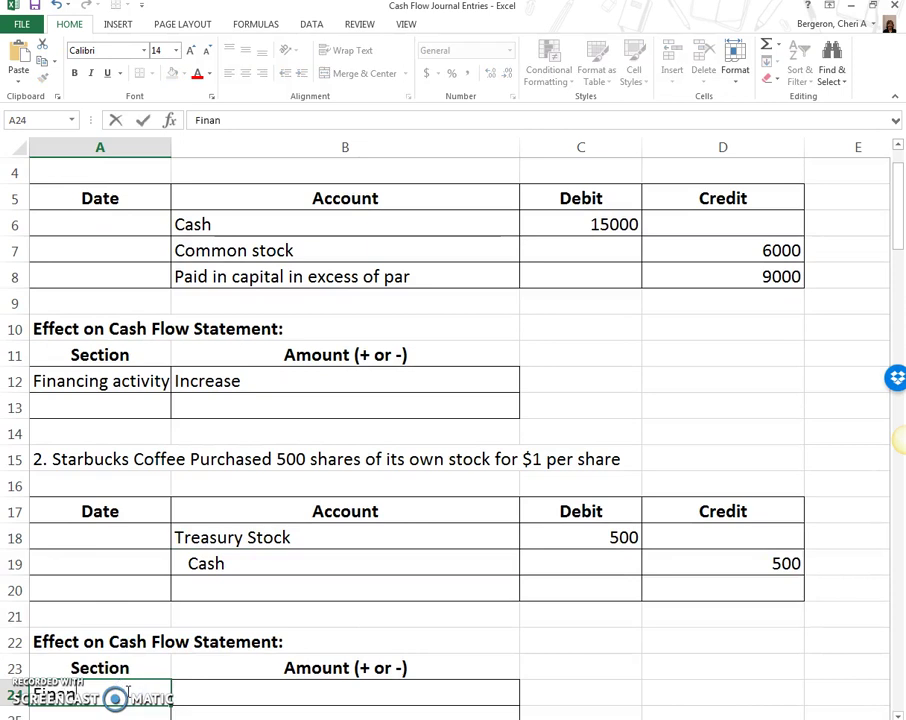
{"action": "type", "text": "cing Activity"}
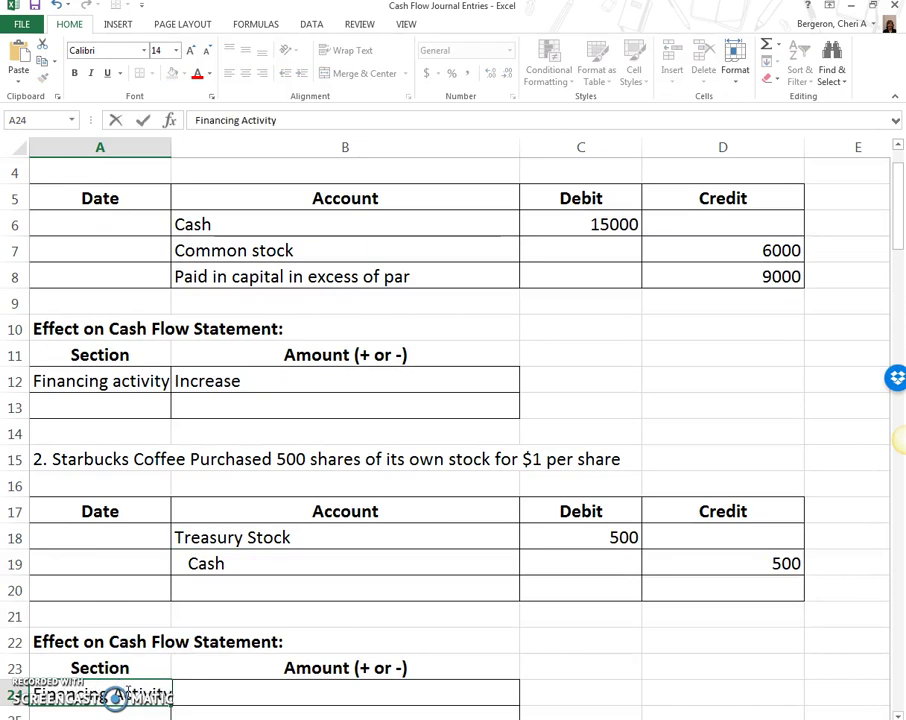
{"action": "key", "text": "Tab"}
{"action": "left_click", "coordinate": [220, 566]}
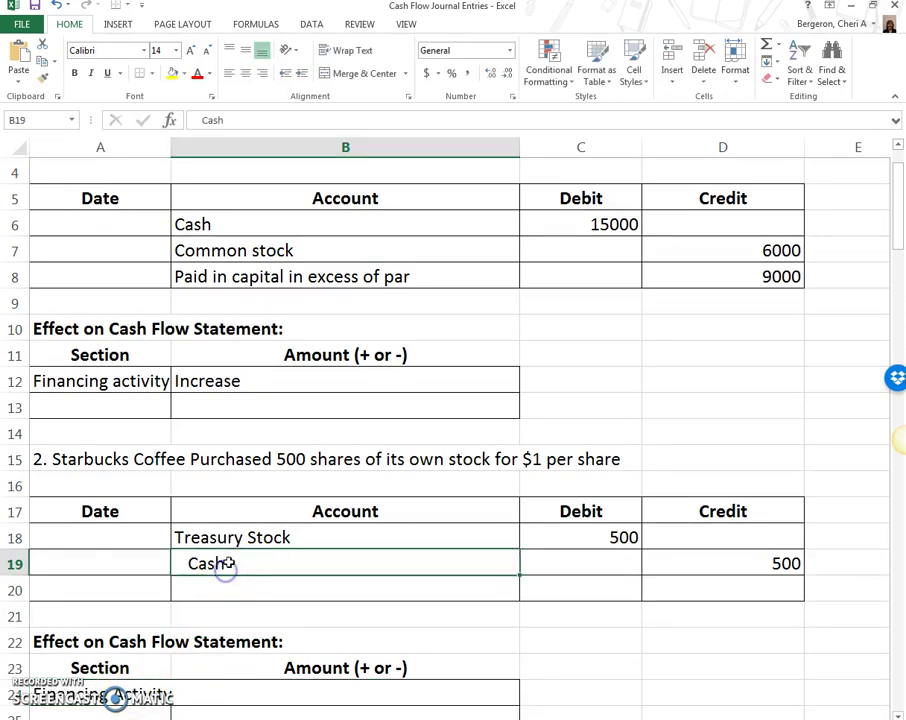
{"action": "scroll", "coordinate": [288, 685], "scroll_direction": "down", "scroll_amount": 1}
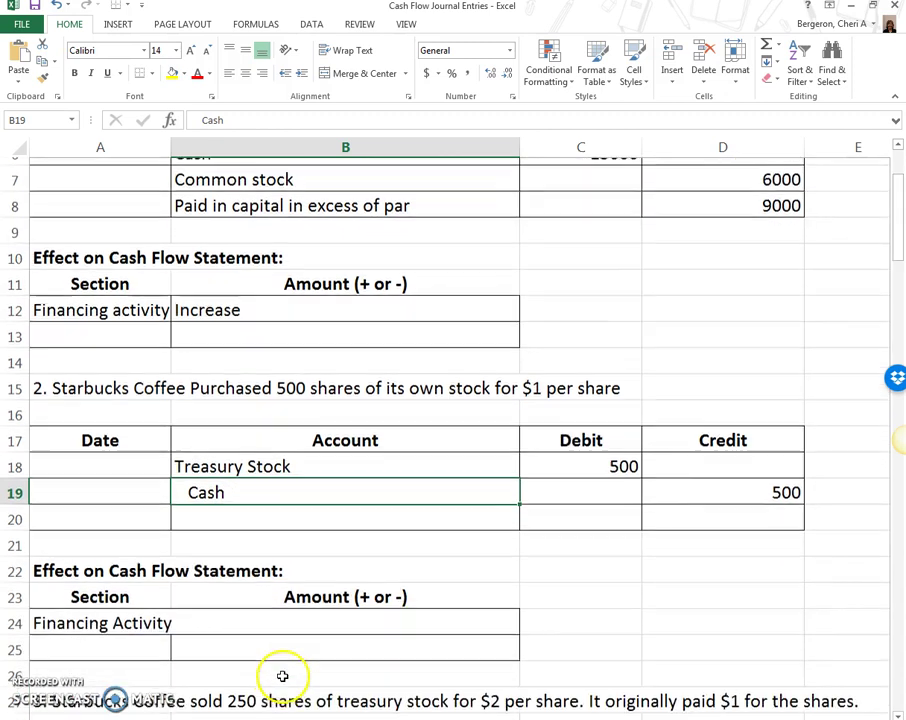
{"action": "left_click", "coordinate": [140, 616]}
{"action": "key", "text": "Delete"}
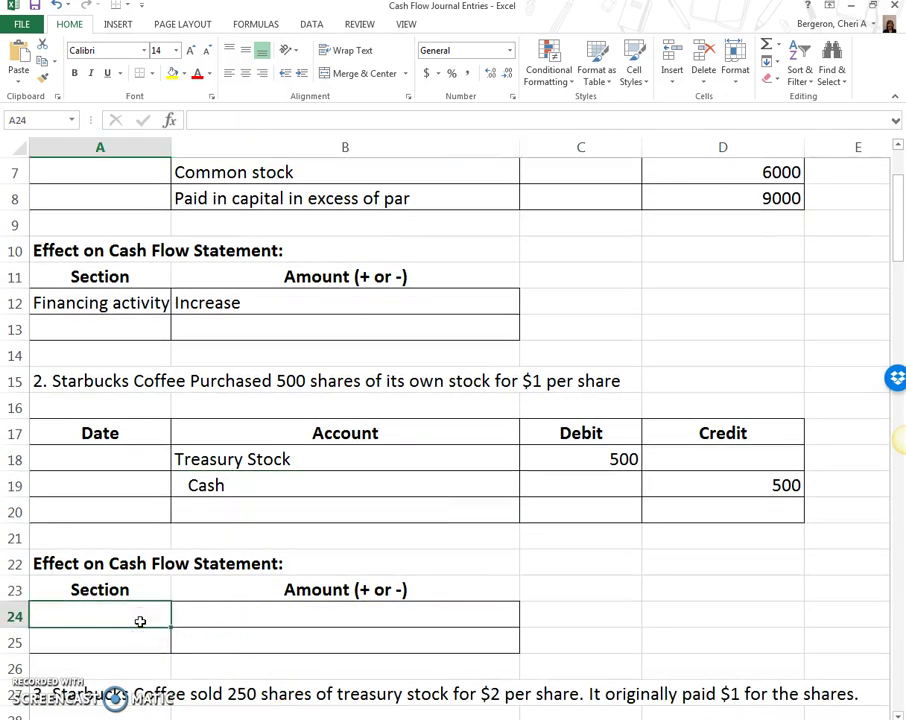
Record transaction 2's cash flow effect in row 25 as Financing Activity, Decrease.
{"action": "key", "text": "Down"}
{"action": "type", "text": "Fin"}
{"action": "type", "text": "g Activity"}
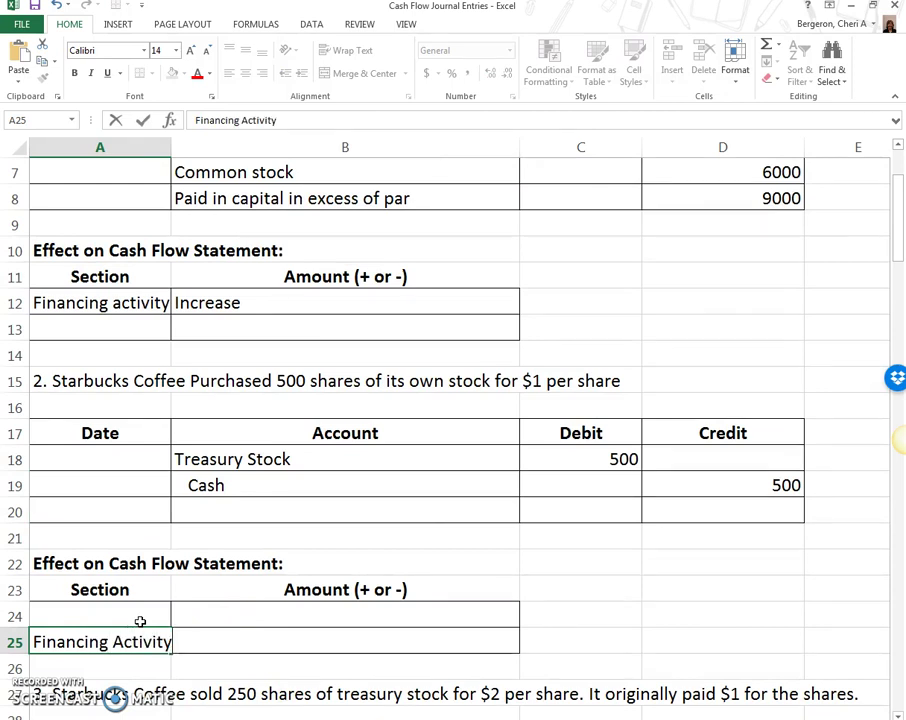
{"action": "key", "text": "Tab"}
{"action": "type", "text": "Decrease"}
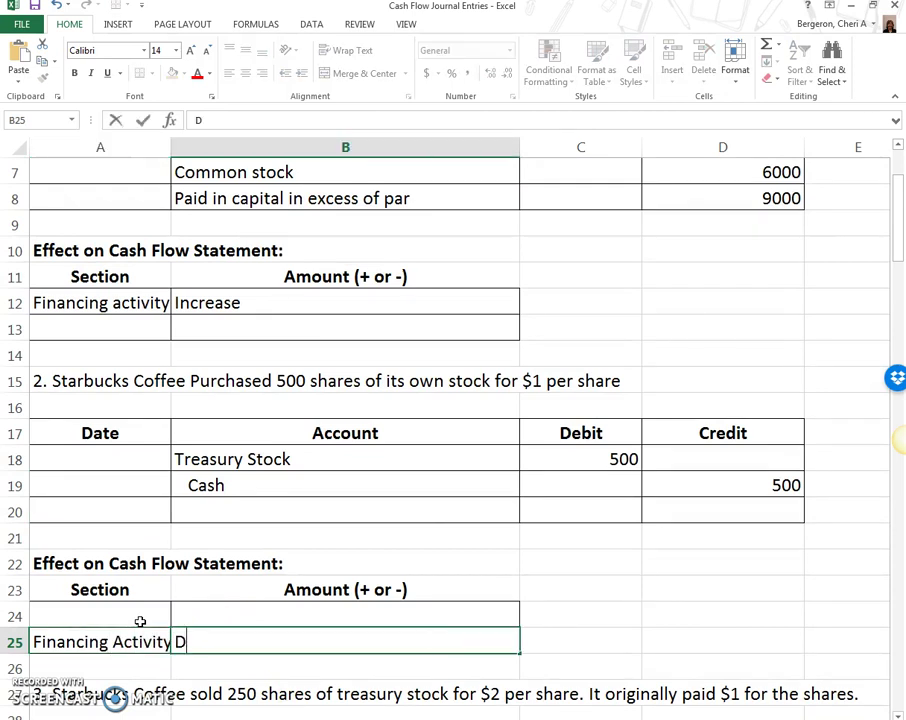
{"action": "key", "text": "Return"}
{"action": "left_click", "coordinate": [574, 584]}
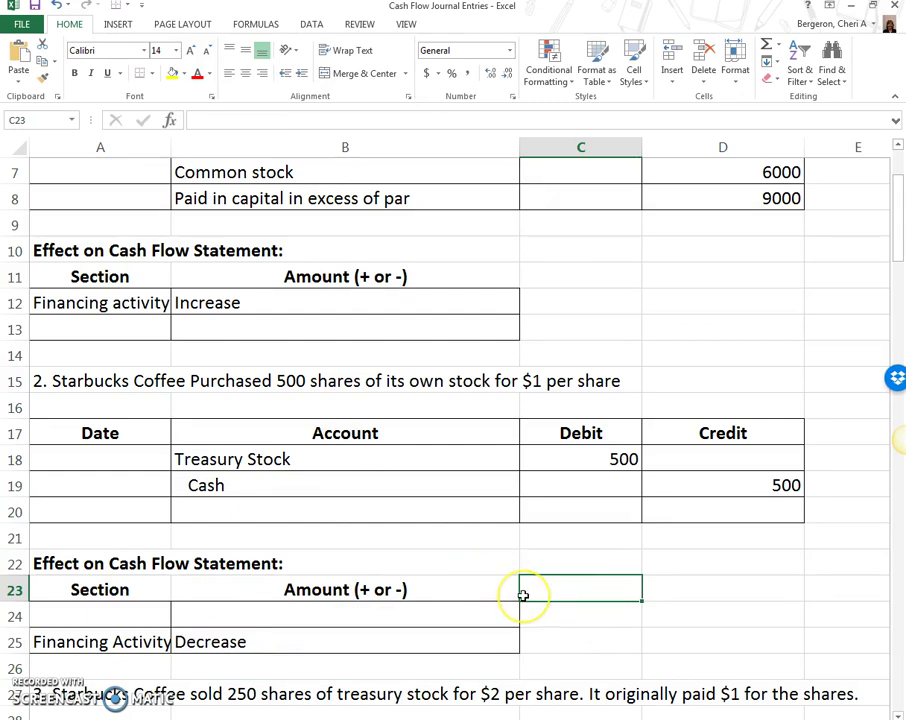
For transaction 3, enter the accounts Cash in B30, Treasury Stock in B31 and Paid in capital treasury stock in B32.
{"action": "scroll", "coordinate": [523, 595], "scroll_direction": "down", "scroll_amount": 7}
{"action": "scroll", "coordinate": [526, 597], "scroll_direction": "up", "scroll_amount": 1}
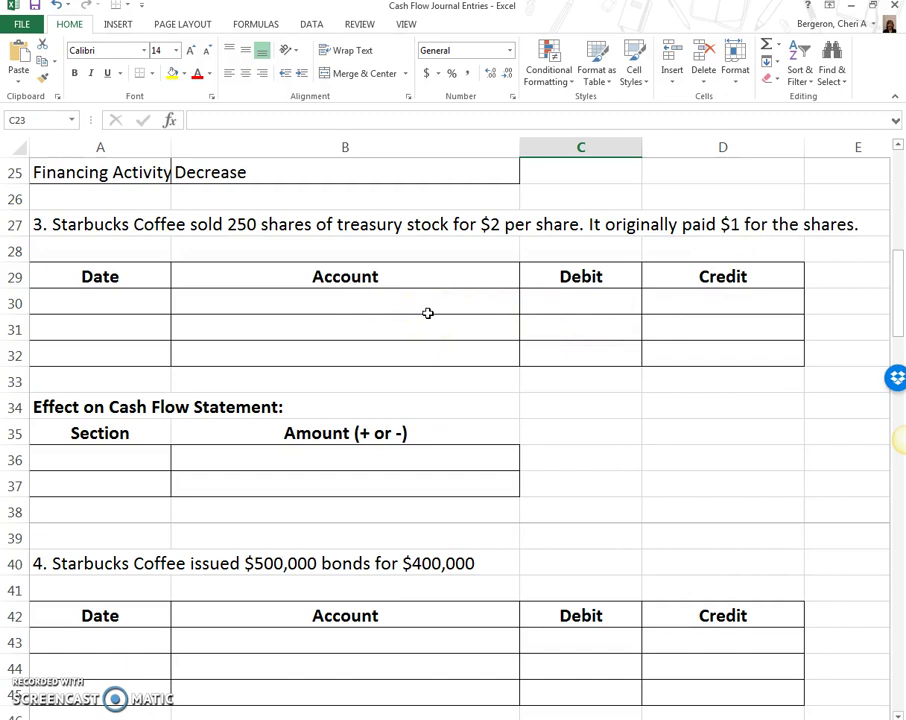
{"action": "left_click", "coordinate": [384, 295]}
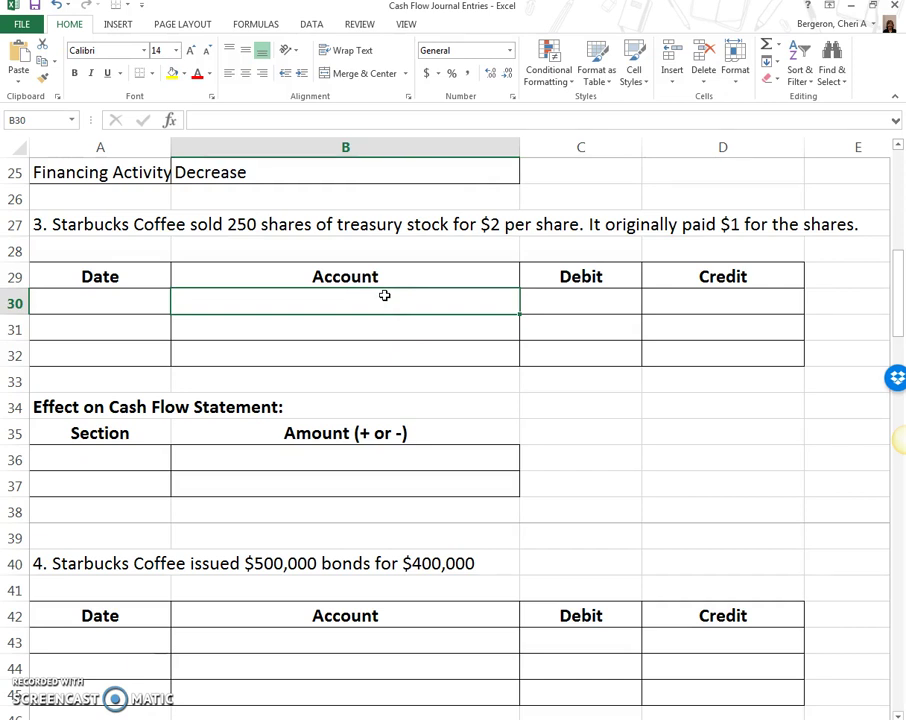
{"action": "type", "text": "Cash"}
{"action": "key", "text": "Return"}
{"action": "type", "text": "Treasury ST"}
{"action": "key", "text": "BackSpace"}
{"action": "type", "text": "tc"}
{"action": "key", "text": "BackSpace"}
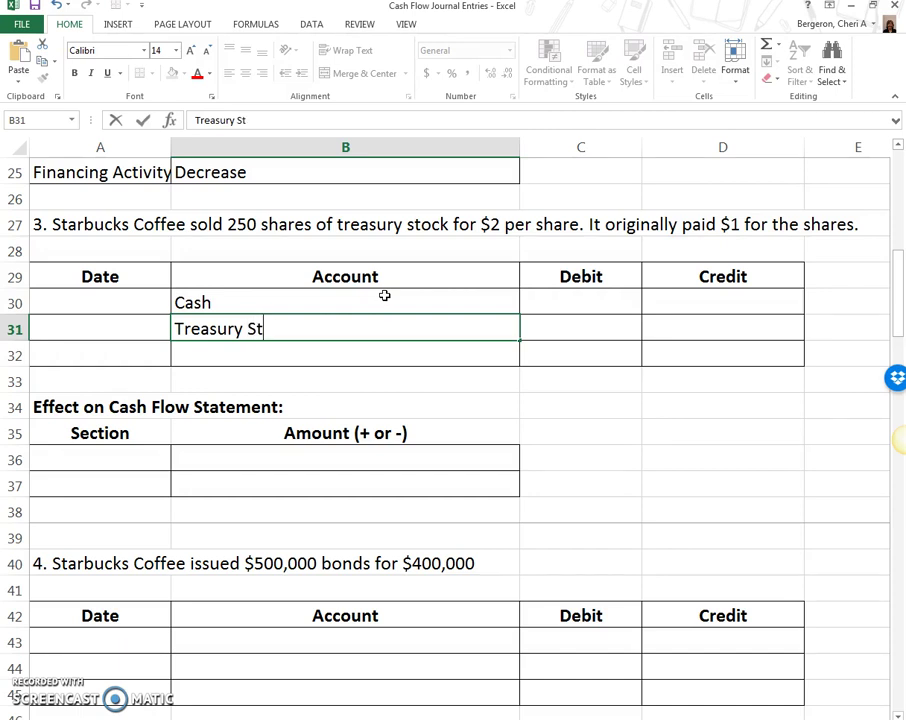
{"action": "type", "text": "ock"}
{"action": "key", "text": "Return"}
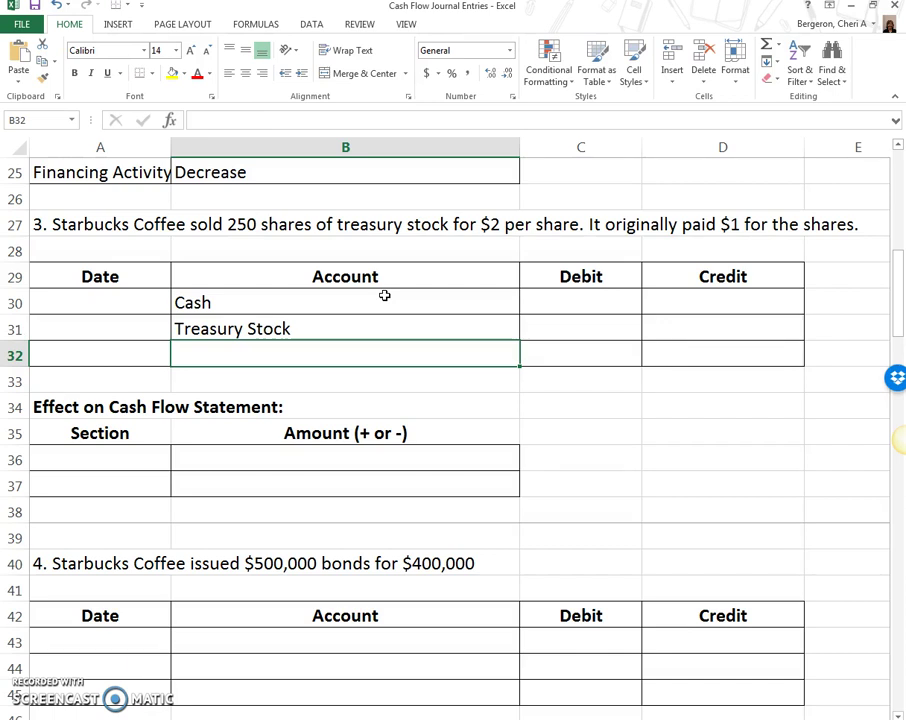
{"action": "type", "text": "Paid in capital treasury stock"}
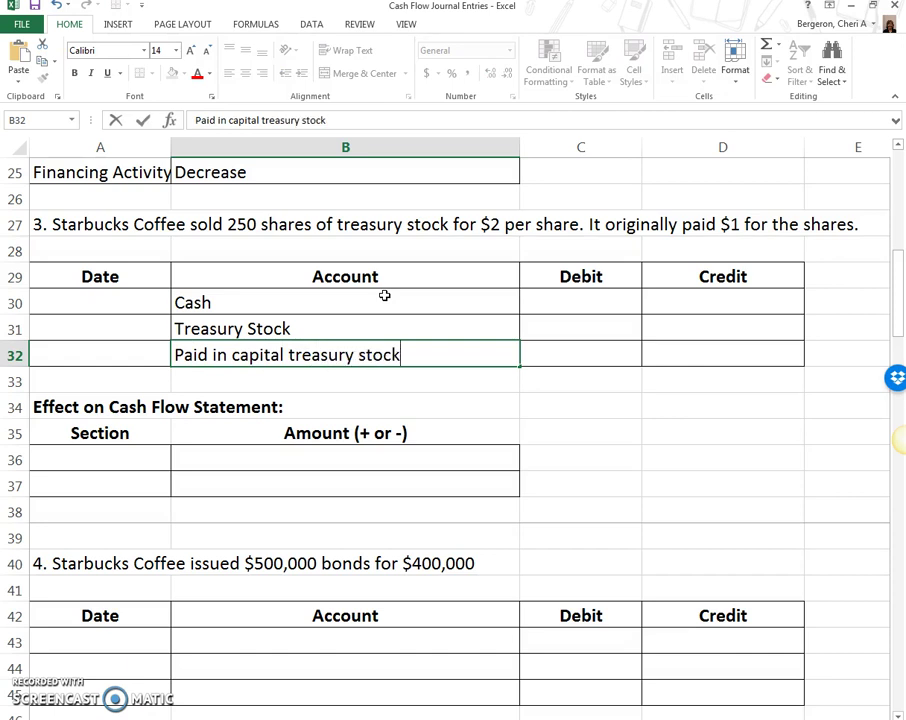
Enter transaction 3's Cash debit in C30 as =250*2.
{"action": "key", "text": "Up"}
{"action": "key", "text": "Up"}
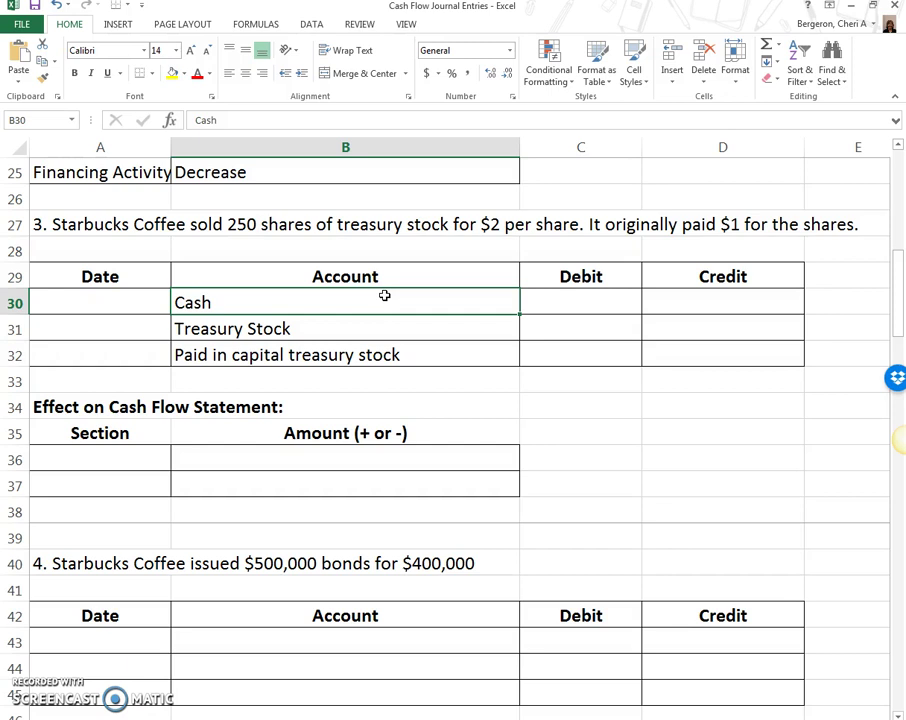
{"action": "key", "text": "Right"}
{"action": "type", "text": "=250"}
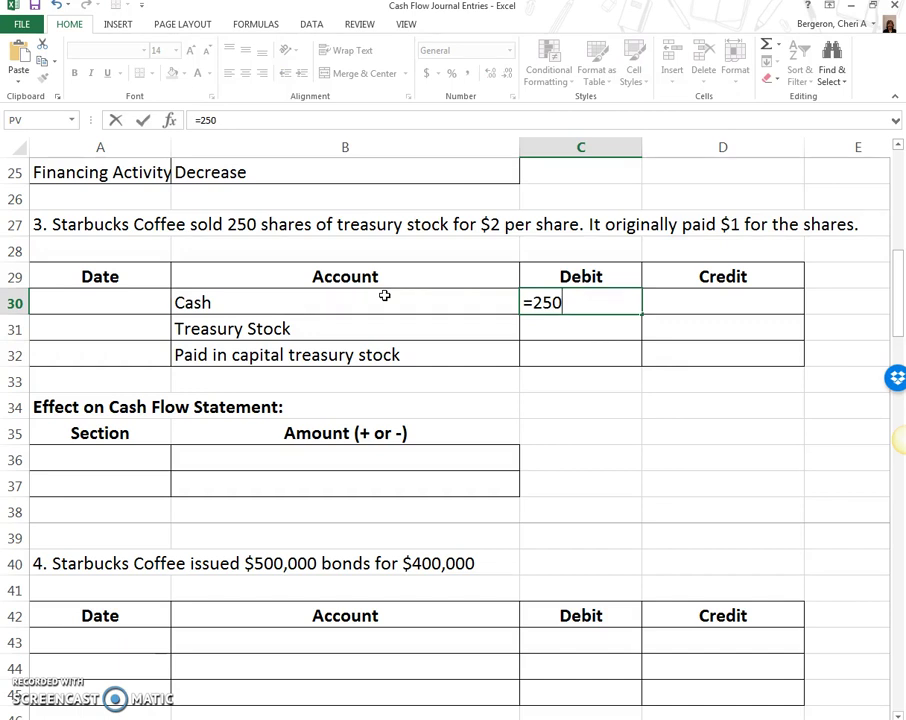
{"action": "type", "text": "*2"}
{"action": "key", "text": "Return"}
Enter the Treasury Stock credit in D31 and the Paid in capital treasury stock credit in D32, each as =250*1.
{"action": "key", "text": "Right"}
{"action": "type", "text": "="}
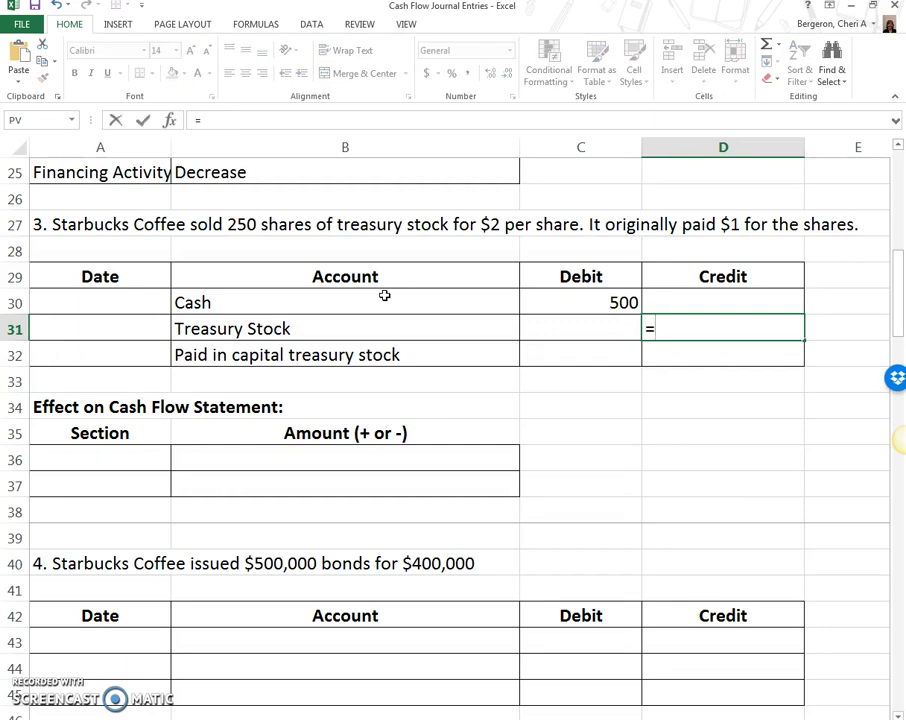
{"action": "type", "text": "250*1"}
{"action": "key", "text": "Return"}
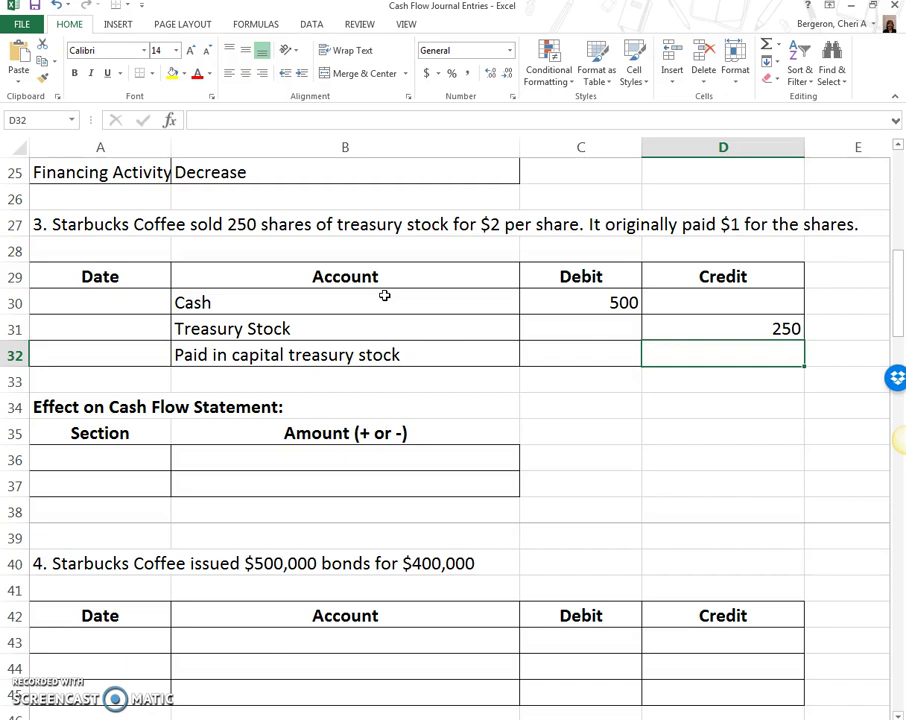
{"action": "type", "text": "=250"}
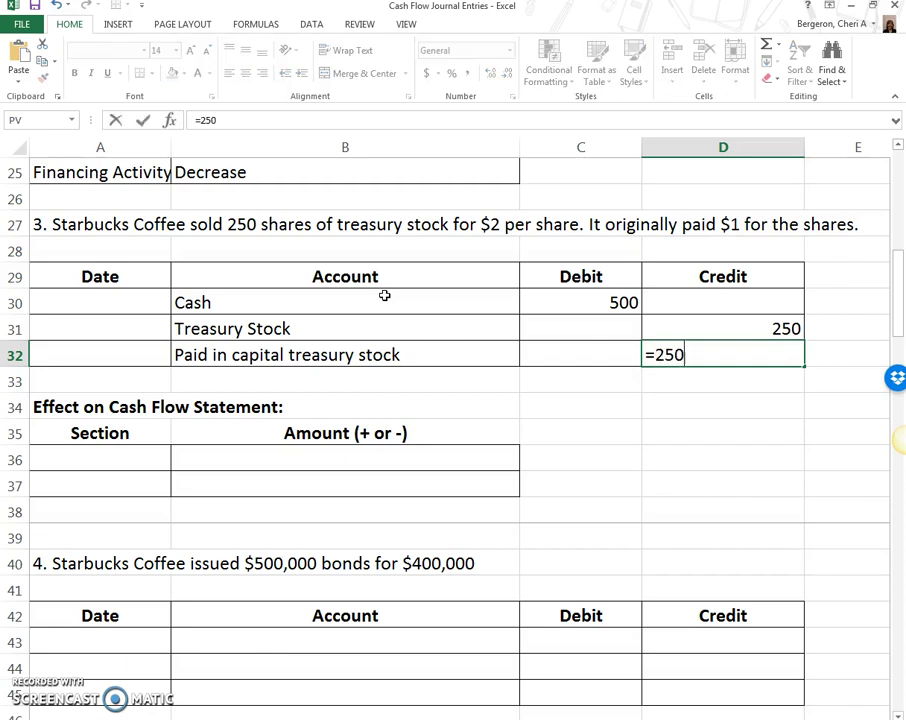
{"action": "type", "text": "*1"}
{"action": "key", "text": "Return"}
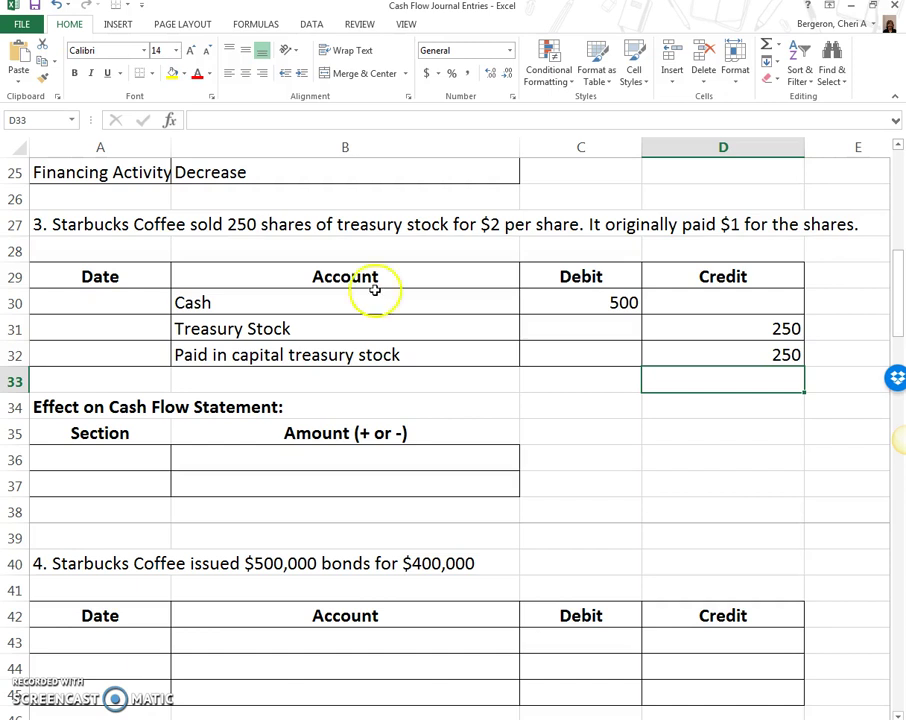
Record transaction 3's cash flow effect in row 36 as Financing Activities, Increase.
{"action": "left_click", "coordinate": [73, 467]}
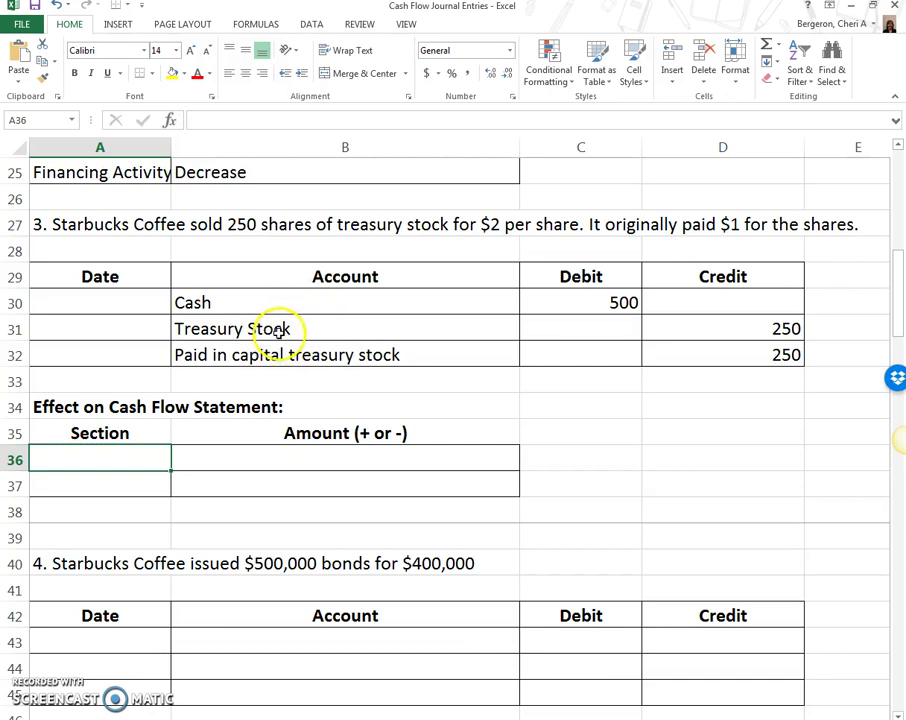
{"action": "type", "text": "F"}
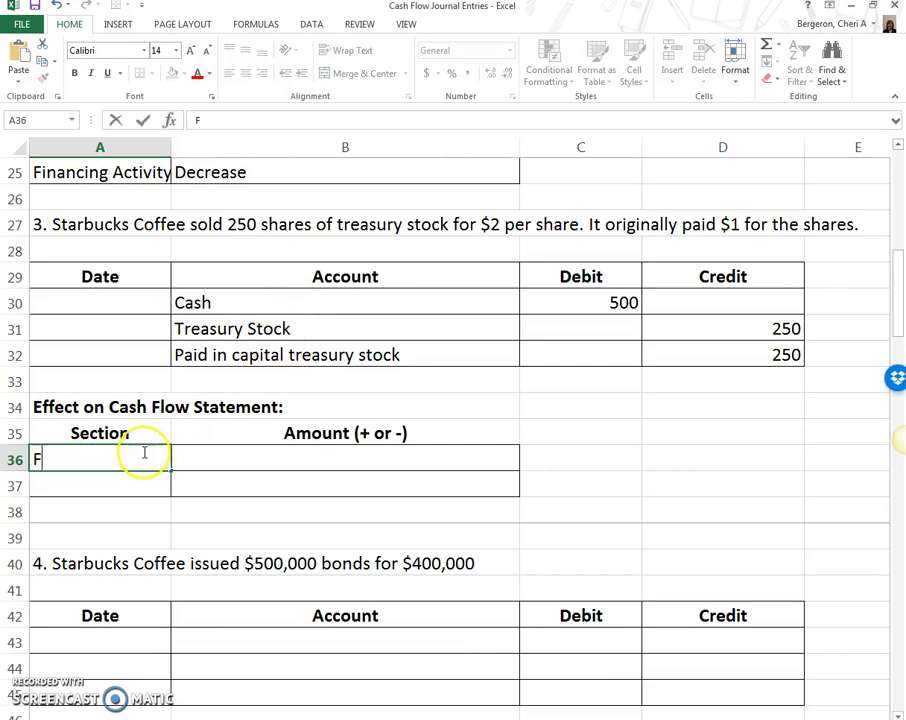
{"action": "type", "text": "inancing Activities"}
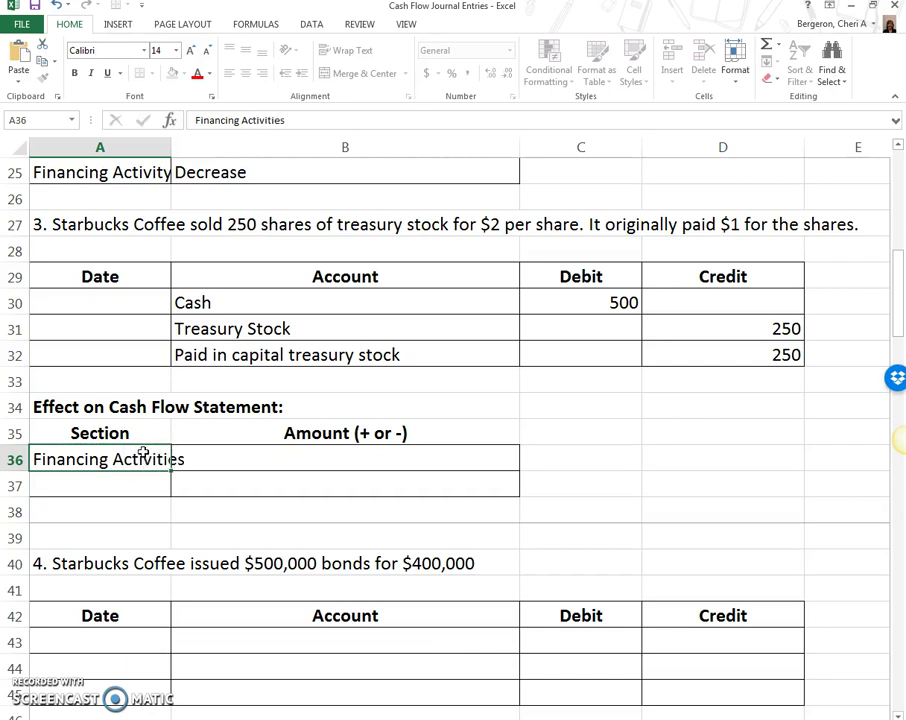
{"action": "key", "text": "Tab"}
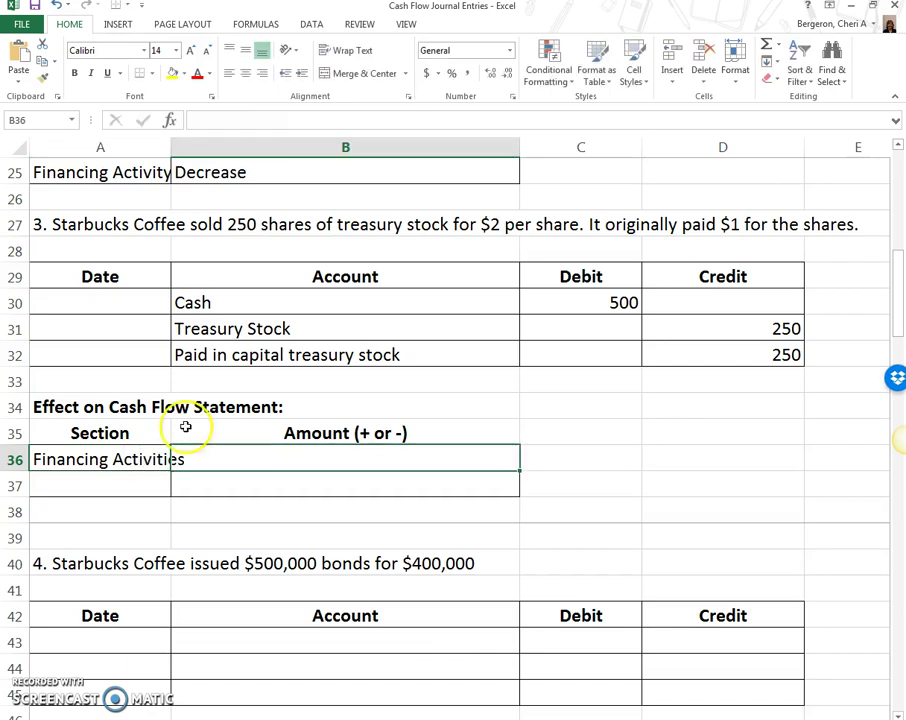
{"action": "left_click", "coordinate": [313, 458]}
{"action": "type", "text": "Increase"}
{"action": "key", "text": "Return"}
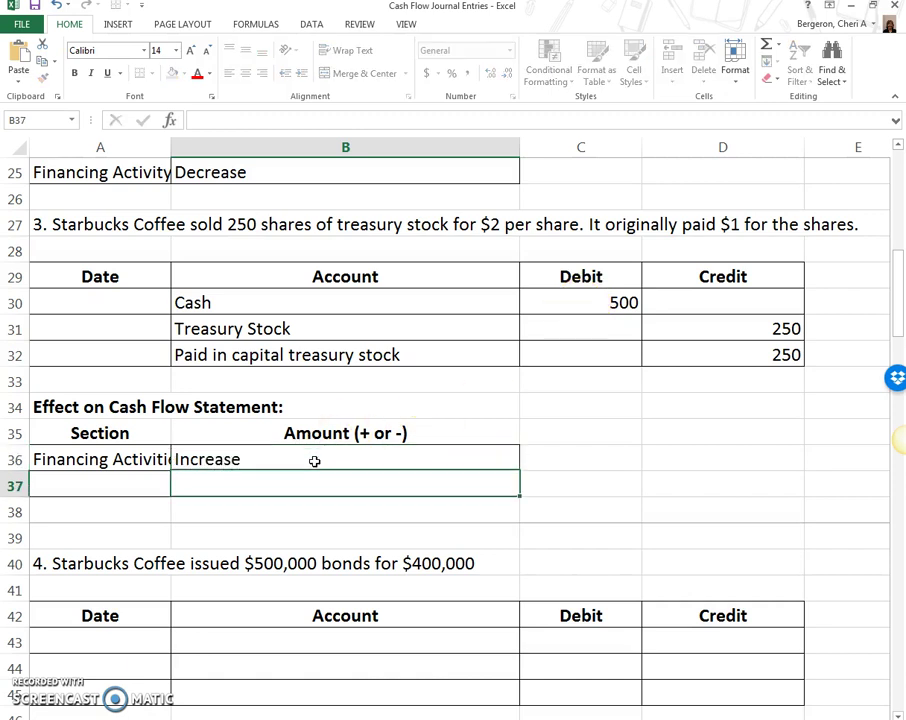
For transaction 4, enter the account Cash in B43 with a debit of 400000 in C43.
{"action": "scroll", "coordinate": [324, 455], "scroll_direction": "down", "scroll_amount": 2}
{"action": "scroll", "coordinate": [323, 458], "scroll_direction": "down", "scroll_amount": 1}
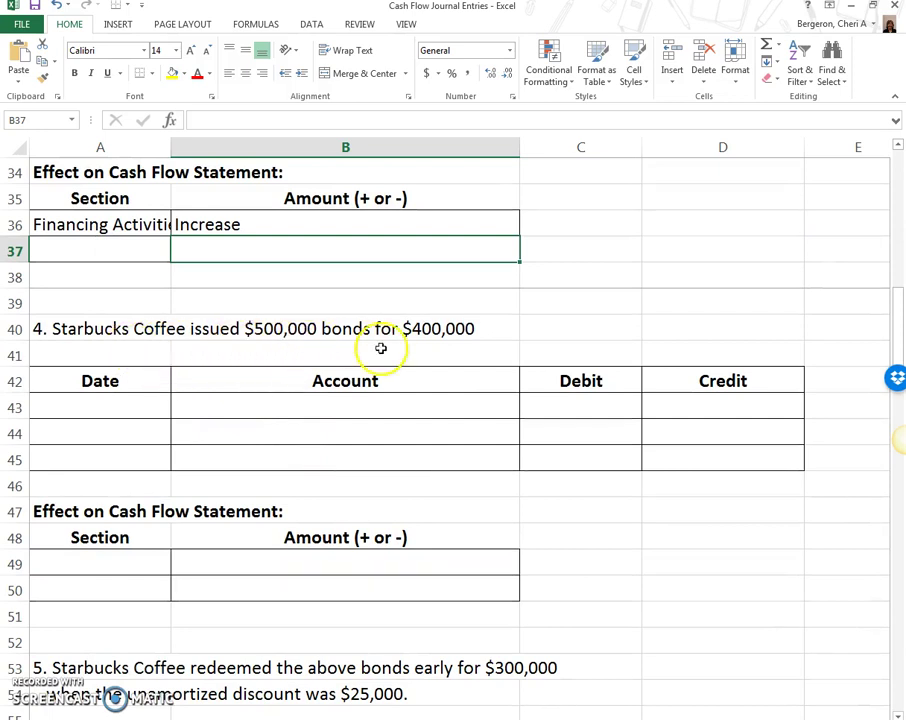
{"action": "scroll", "coordinate": [394, 350], "scroll_direction": "down", "scroll_amount": 1}
{"action": "left_click", "coordinate": [128, 326]}
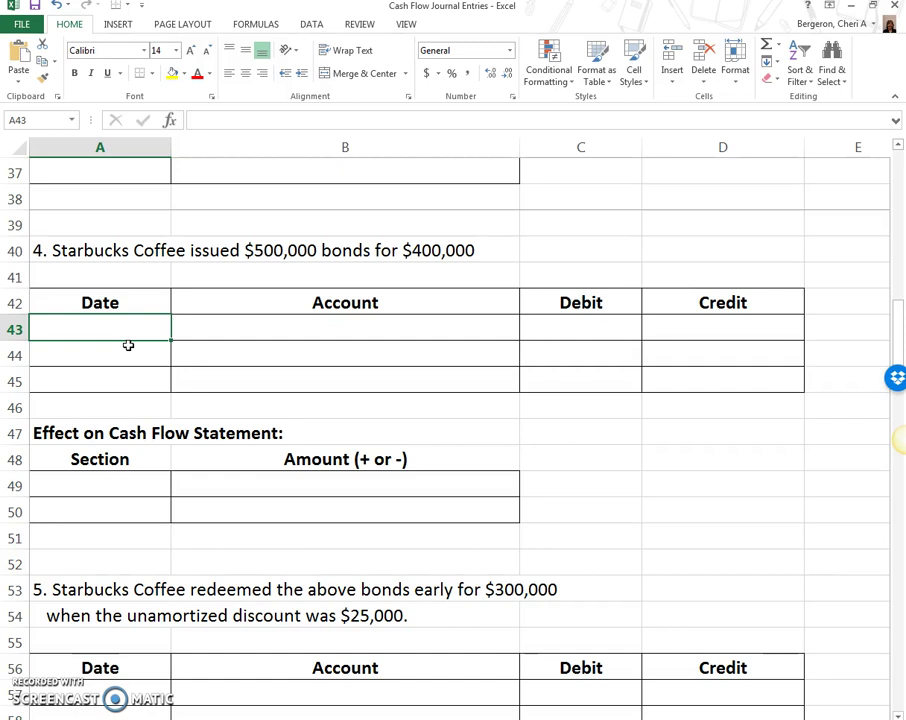
{"action": "key", "text": "Tab"}
{"action": "type", "text": "Cash"}
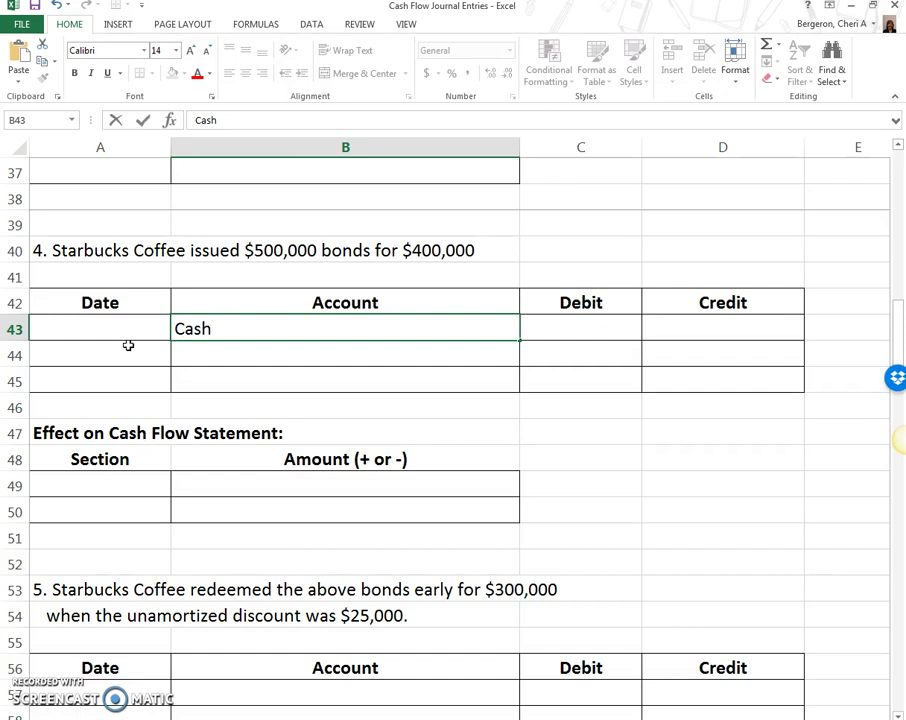
{"action": "key", "text": "Tab"}
{"action": "type", "text": "400"}
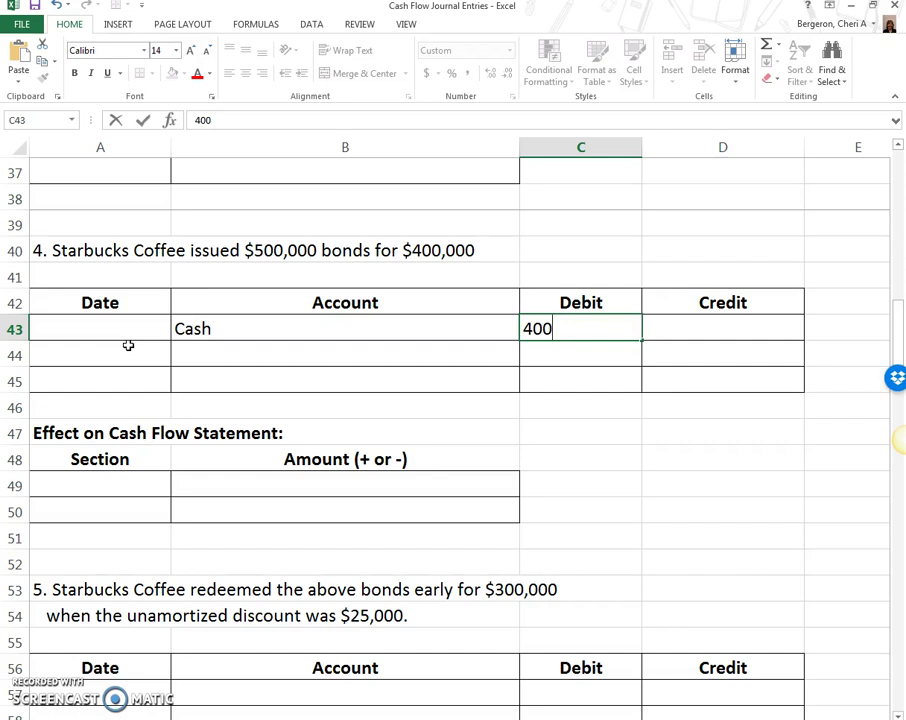
{"action": "type", "text": "000"}
{"action": "key", "text": "Return"}
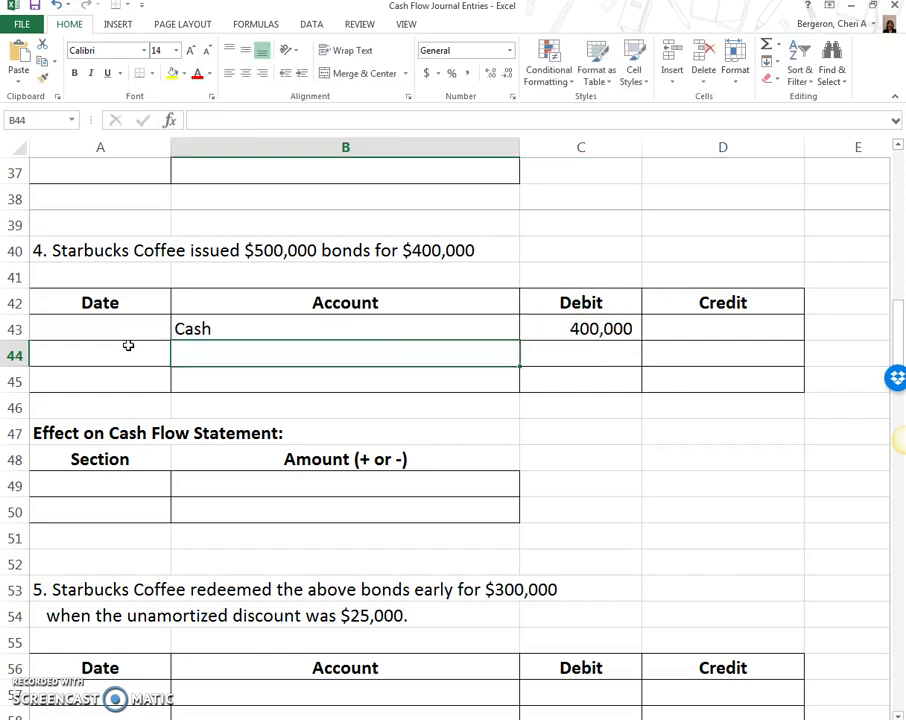
Add the account Bonds Payable in B44 with a credit of 500000 in D44.
{"action": "type", "text": "Bonds Payablw"}
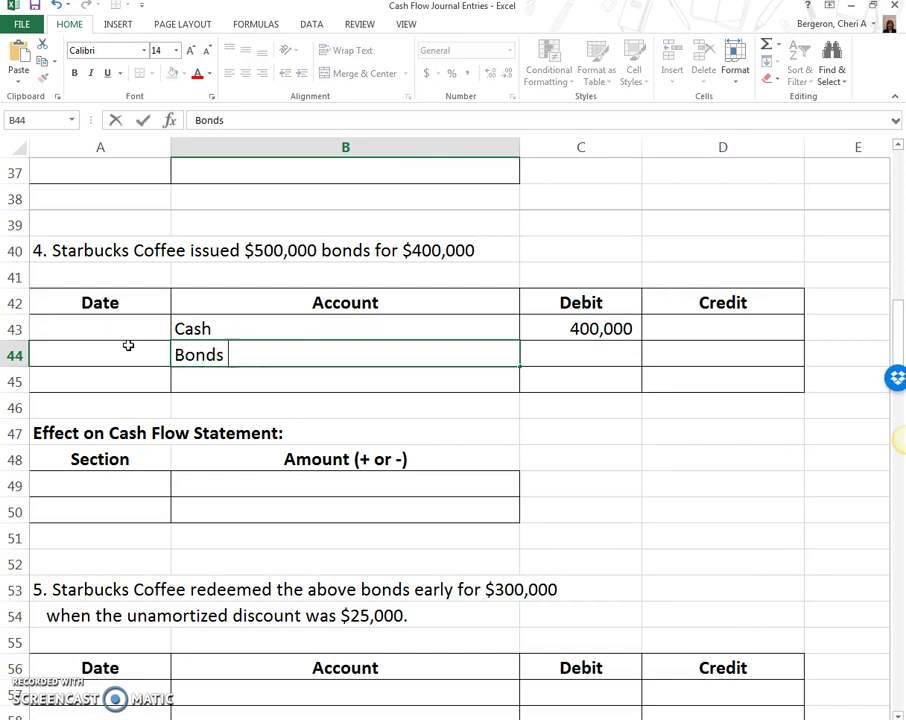
{"action": "key", "text": "BackSpace"}
{"action": "type", "text": "e"}
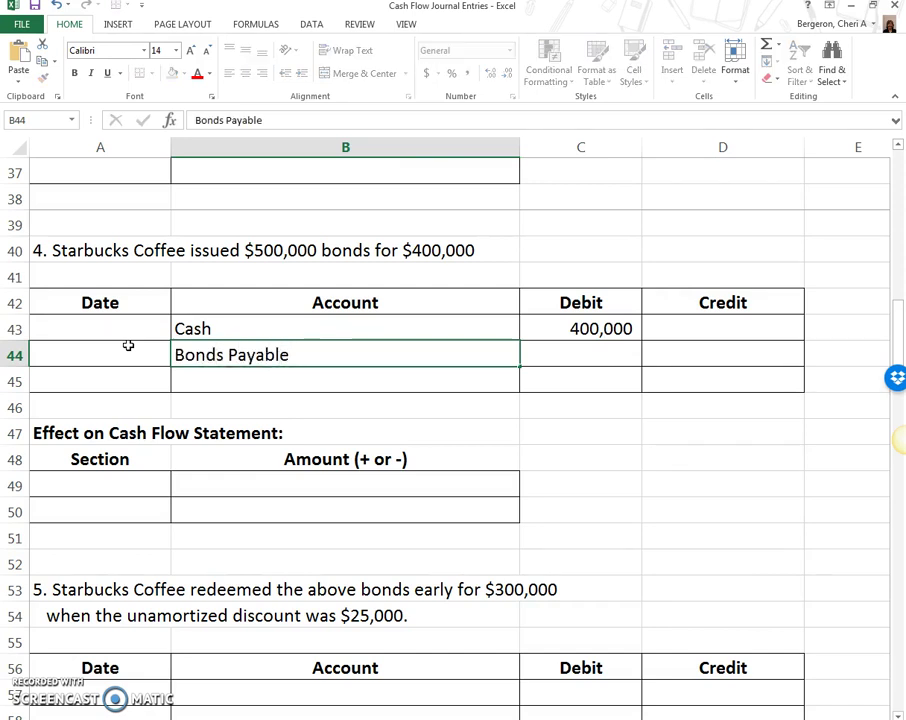
{"action": "key", "text": "Tab"}
{"action": "key", "text": "Tab"}
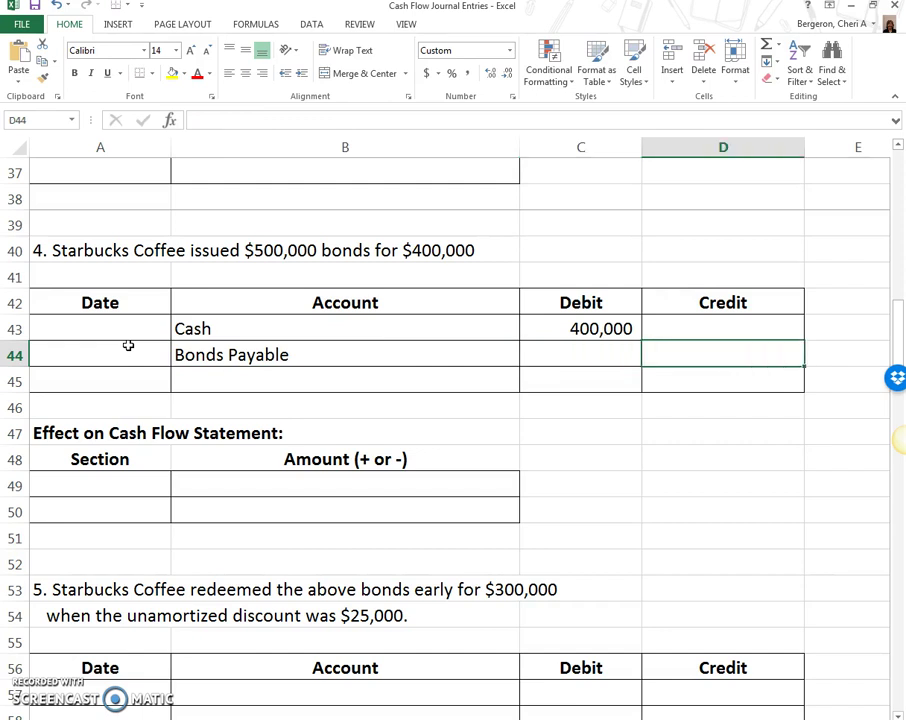
{"action": "type", "text": "500,00000"}
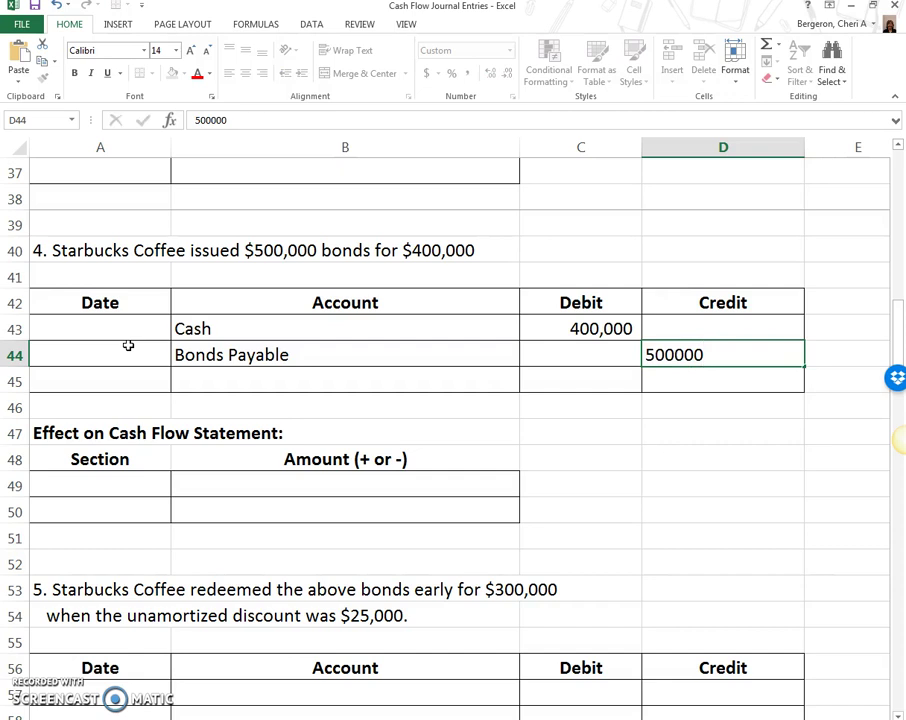
Add the account Discount on bonds payable in B45 with a debit of 100000 in C45.
{"action": "key", "text": "Return"}
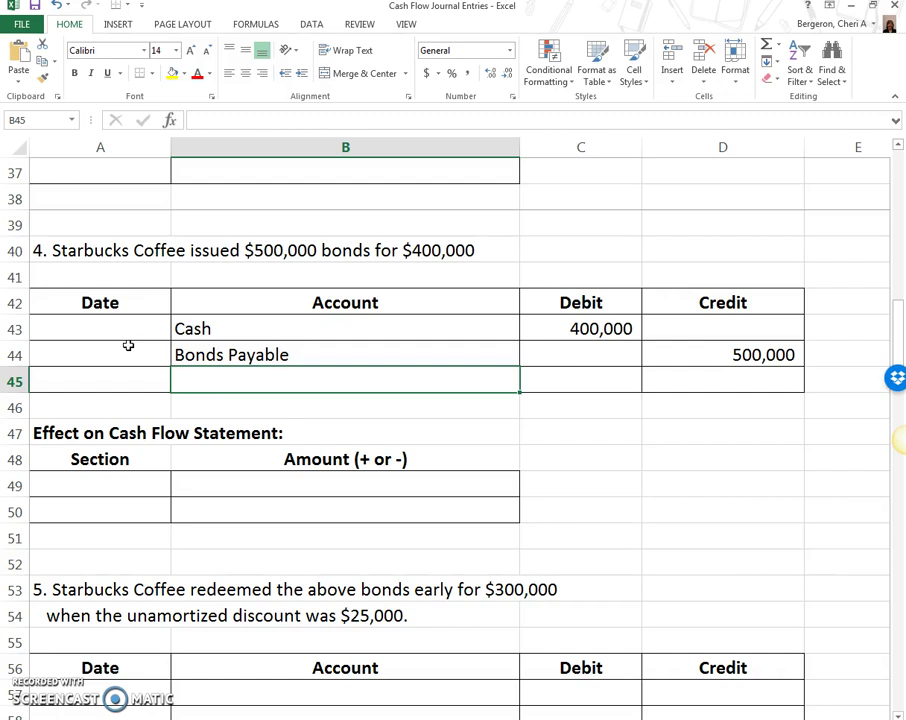
{"action": "type", "text": "Dis"}
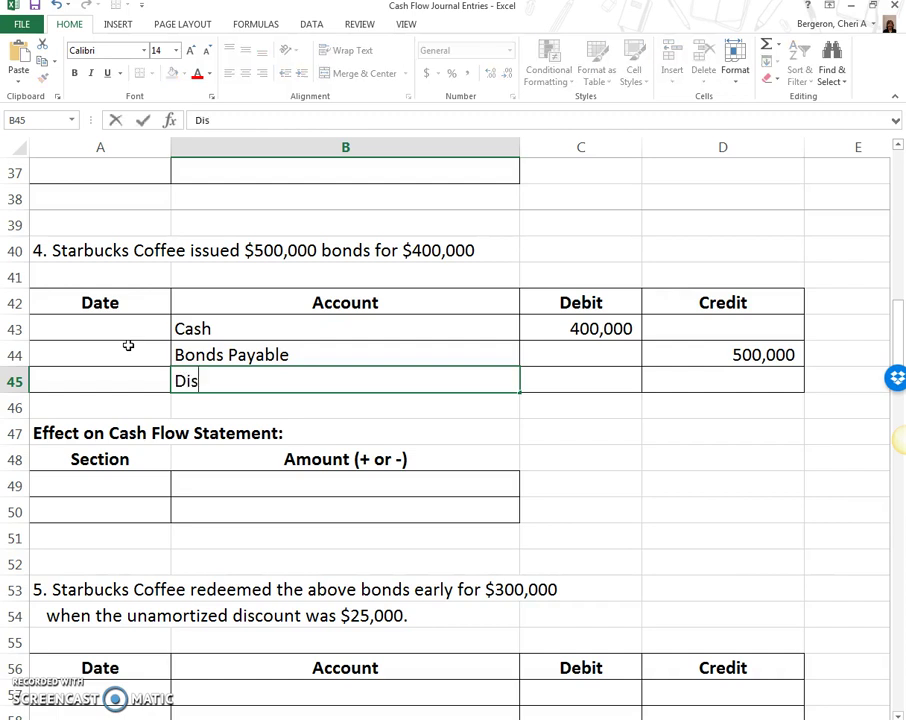
{"action": "type", "text": "count on bonds paay"}
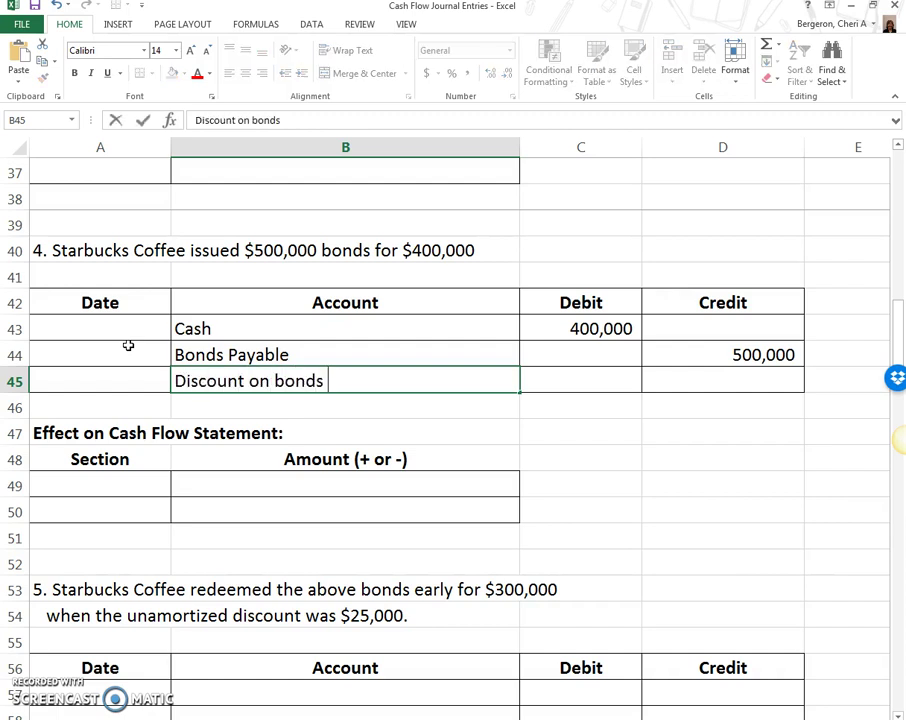
{"action": "key", "text": "BackSpace"}
{"action": "key", "text": "BackSpace"}
{"action": "type", "text": "yable"}
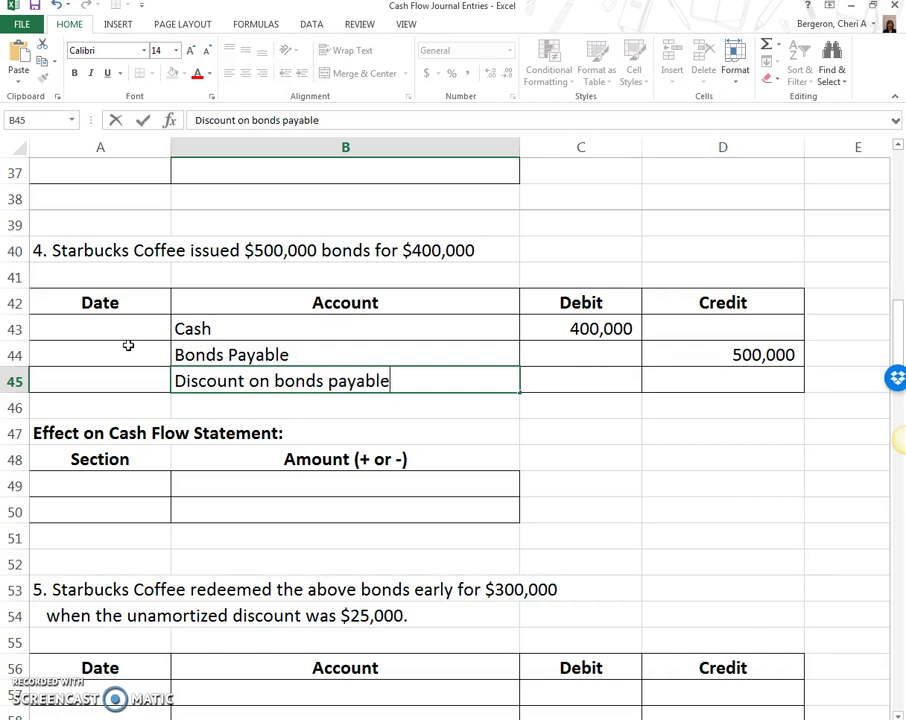
{"action": "key", "text": "Tab"}
{"action": "type", "text": "100000"}
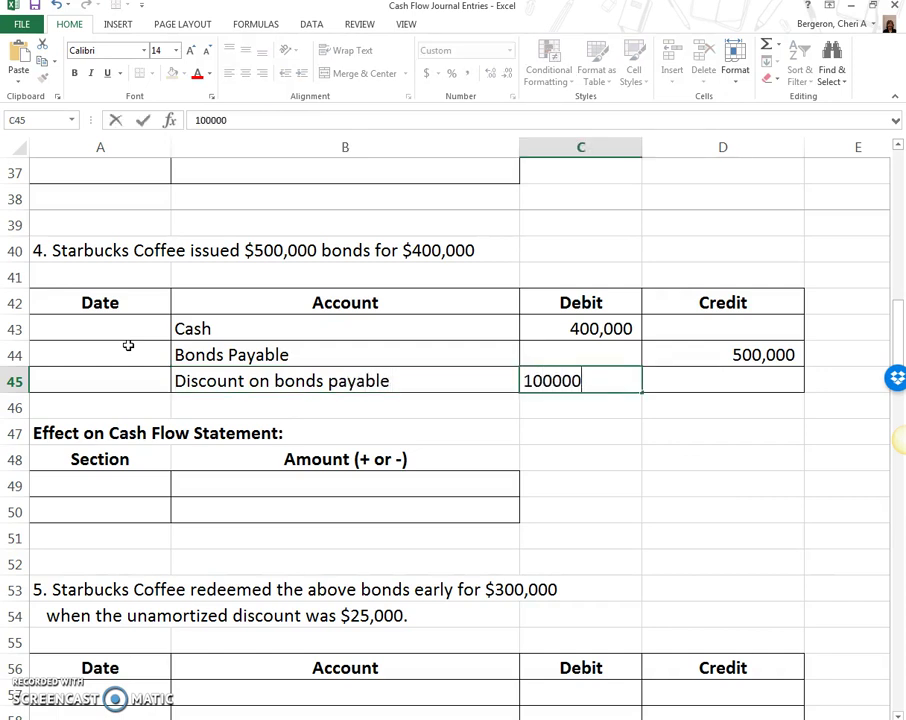
{"action": "key", "text": "Up"}
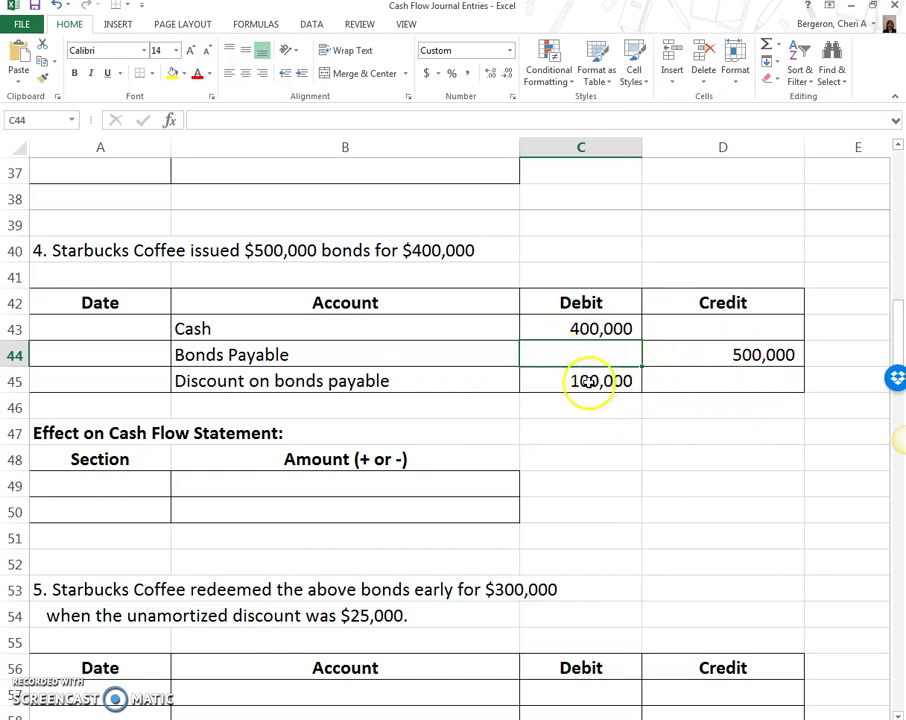
{"action": "left_click", "coordinate": [286, 355]}
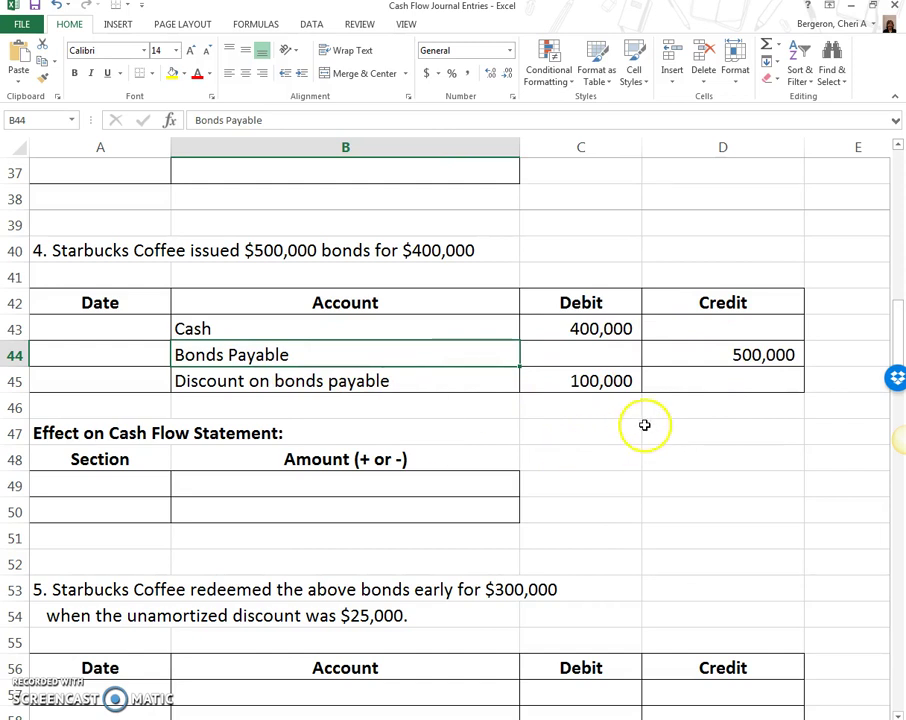
{"action": "left_click", "coordinate": [580, 331]}
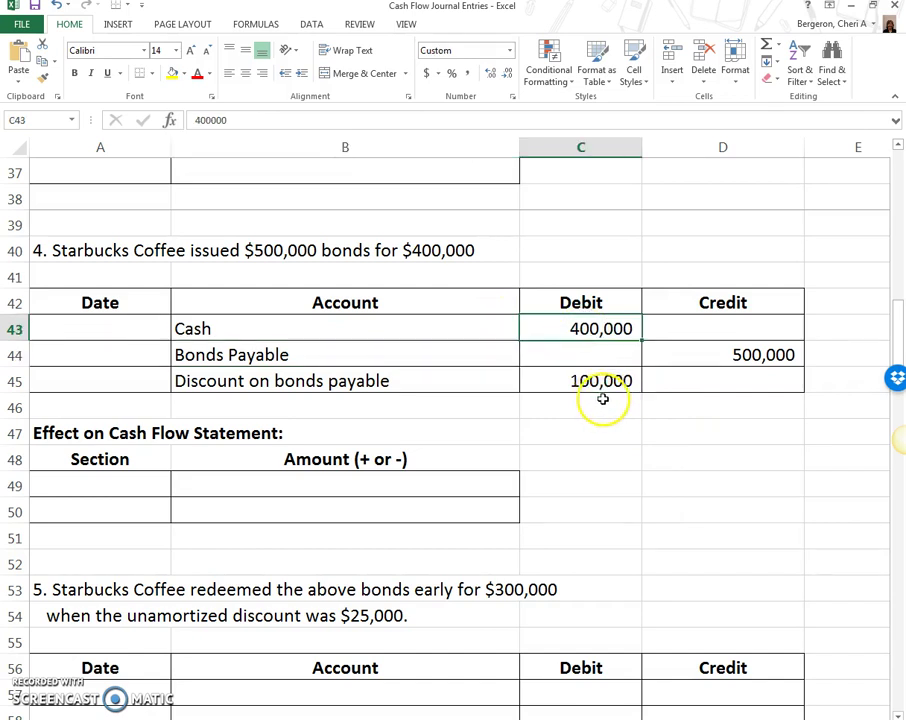
Check the activity classification sheet for the cash flow section that covers issuing bonds.
{"action": "left_click", "coordinate": [148, 481]}
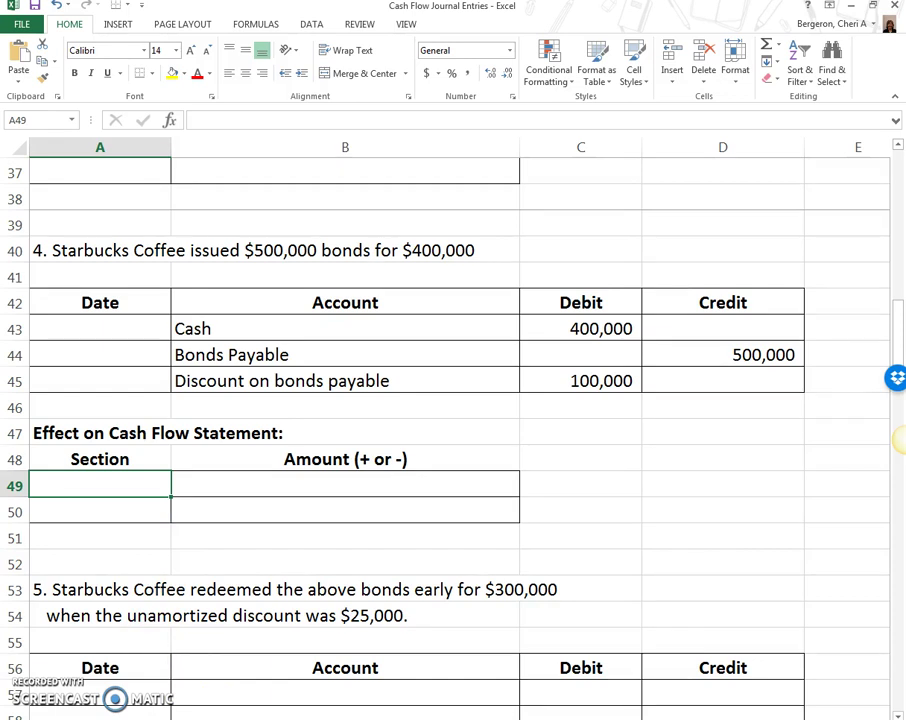
{"action": "key", "text": "ctrl+Page_Down"}
{"action": "left_click", "coordinate": [380, 584]}
{"action": "scroll", "coordinate": [300, 570], "scroll_direction": "down", "scroll_amount": 1}
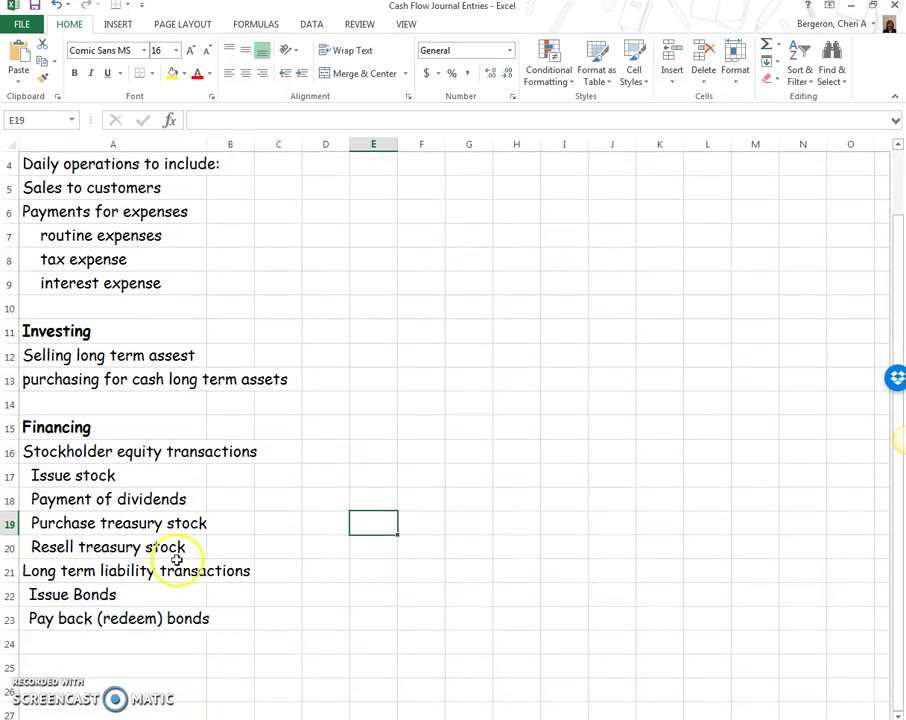
{"action": "left_click", "coordinate": [78, 447]}
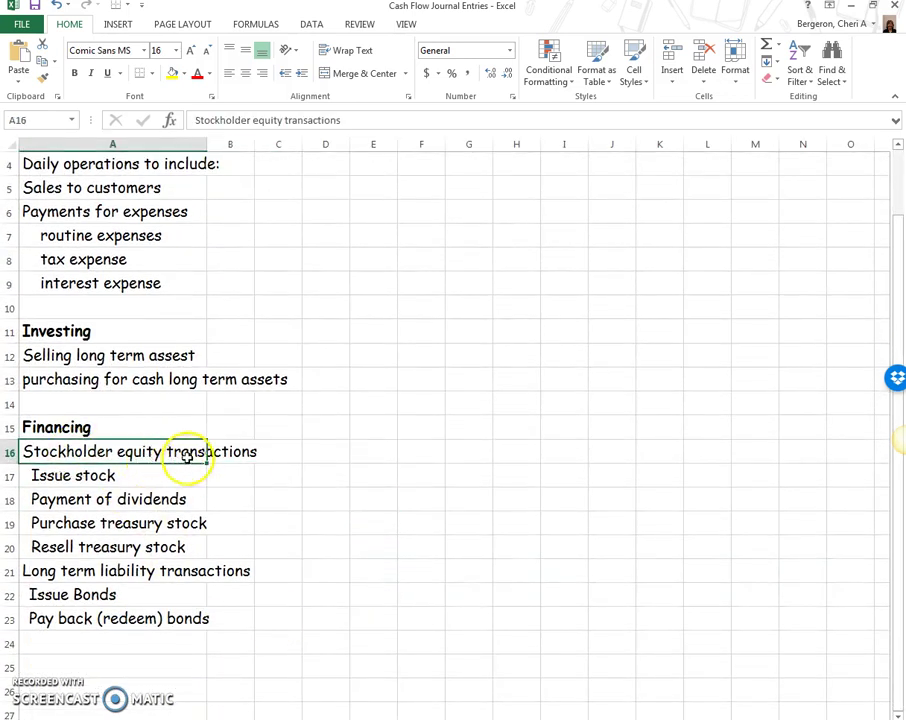
{"action": "left_click", "coordinate": [100, 572]}
{"action": "left_click", "coordinate": [96, 594]}
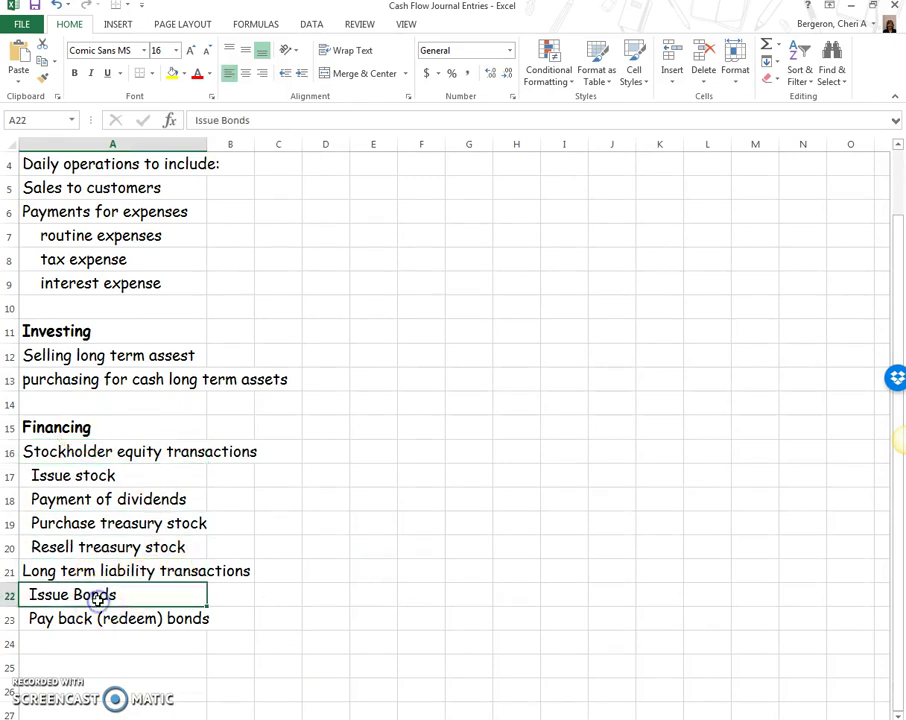
{"action": "left_click", "coordinate": [56, 424]}
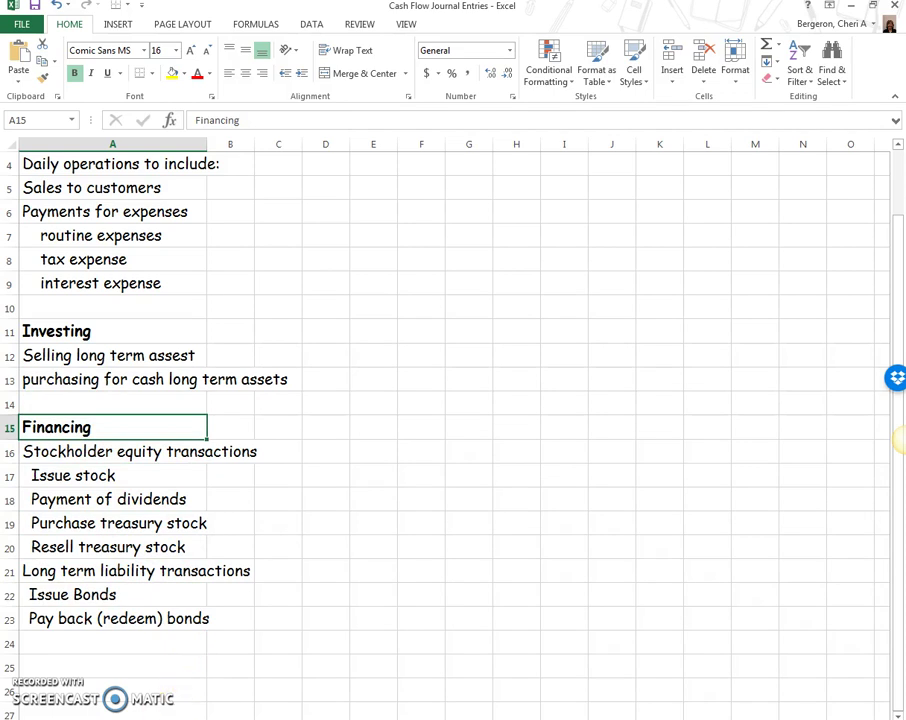
Record transaction 4's cash flow effect in row 49 as Financing Activities, Increase.
{"action": "key", "text": "ctrl+Page_Down"}
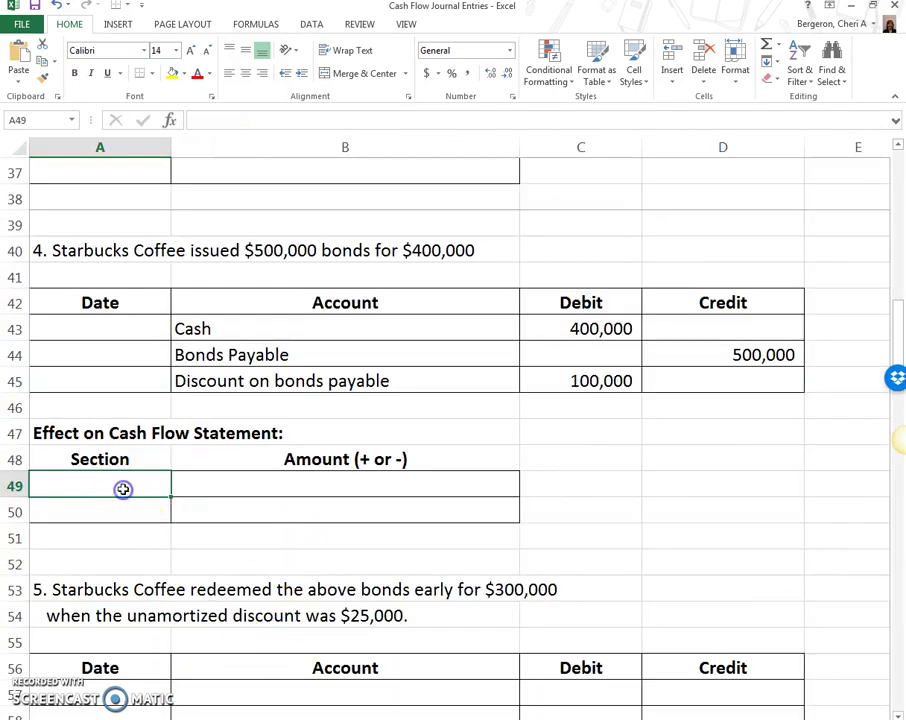
{"action": "type", "text": "Financing Activities"}
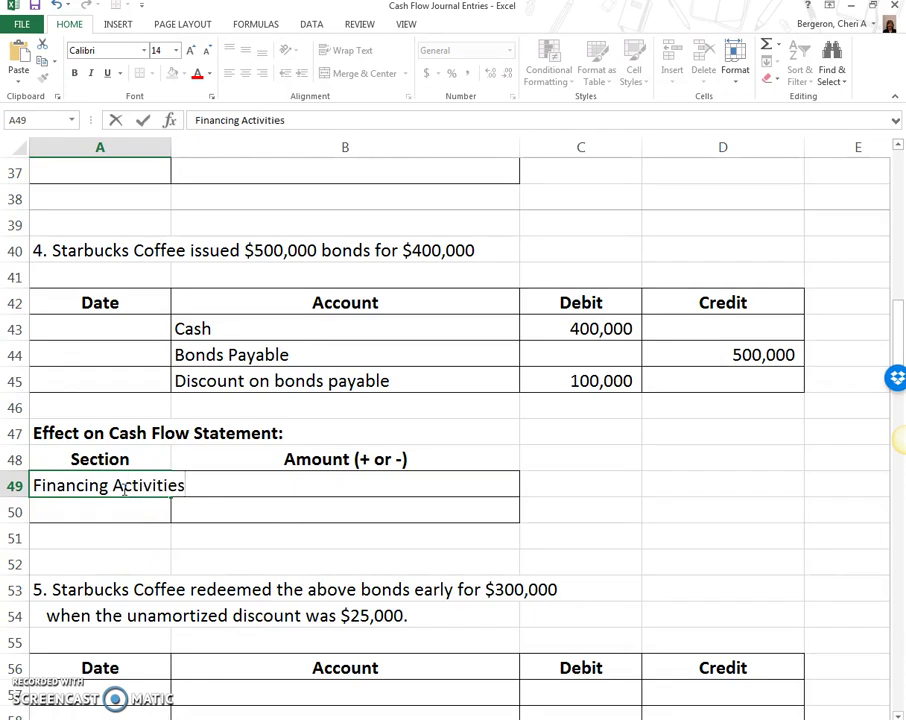
{"action": "key", "text": "Tab"}
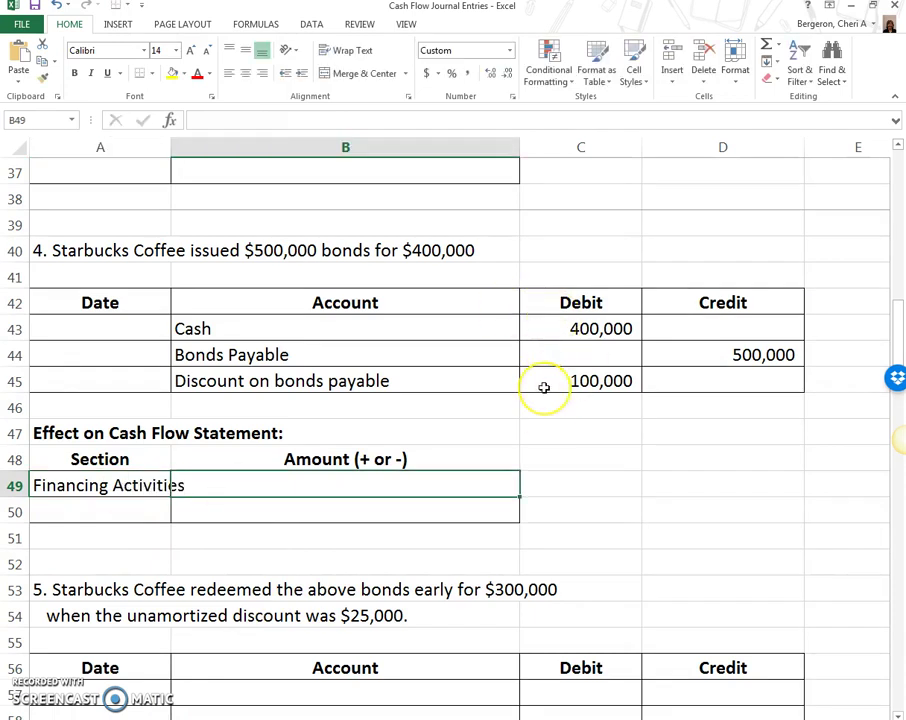
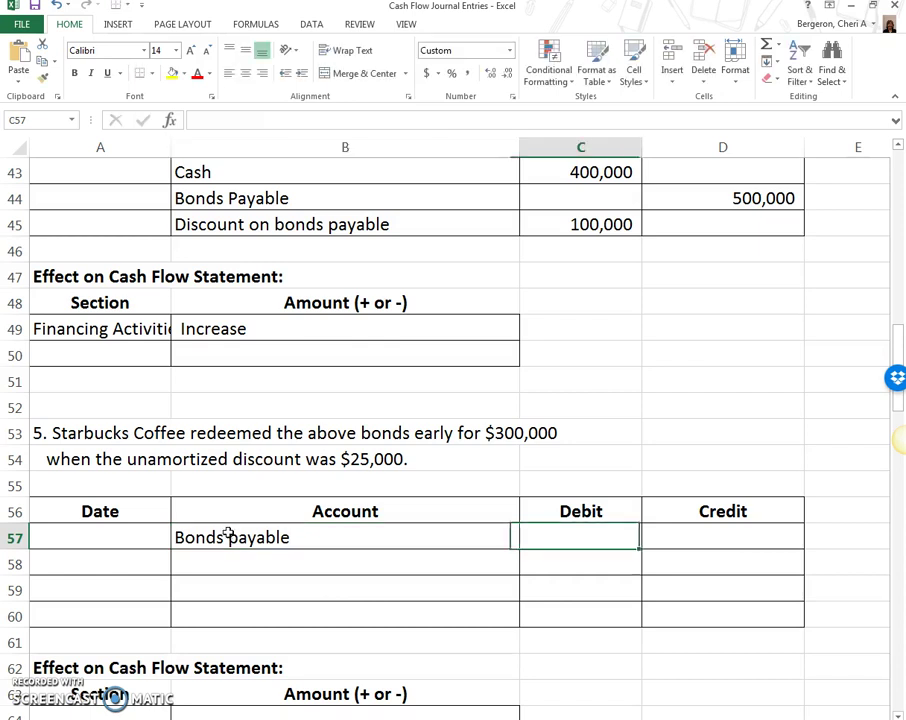
For transaction 5, enter a debit of 500,000 for Bonds payable in C57.
{"action": "scroll", "coordinate": [216, 528], "scroll_direction": "up", "scroll_amount": 1}
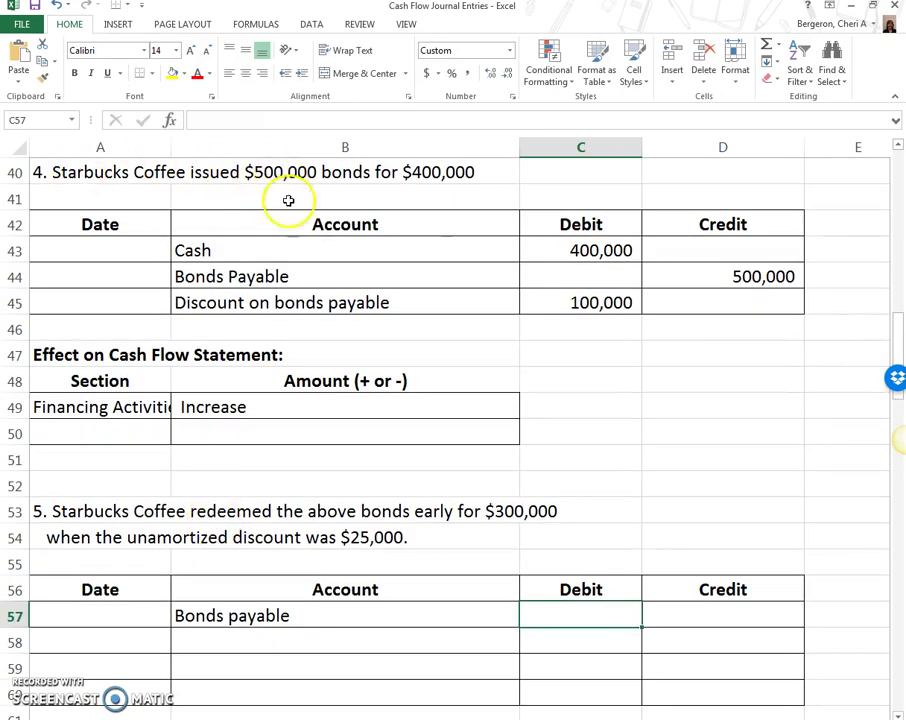
{"action": "scroll", "coordinate": [594, 486], "scroll_direction": "down", "scroll_amount": 1}
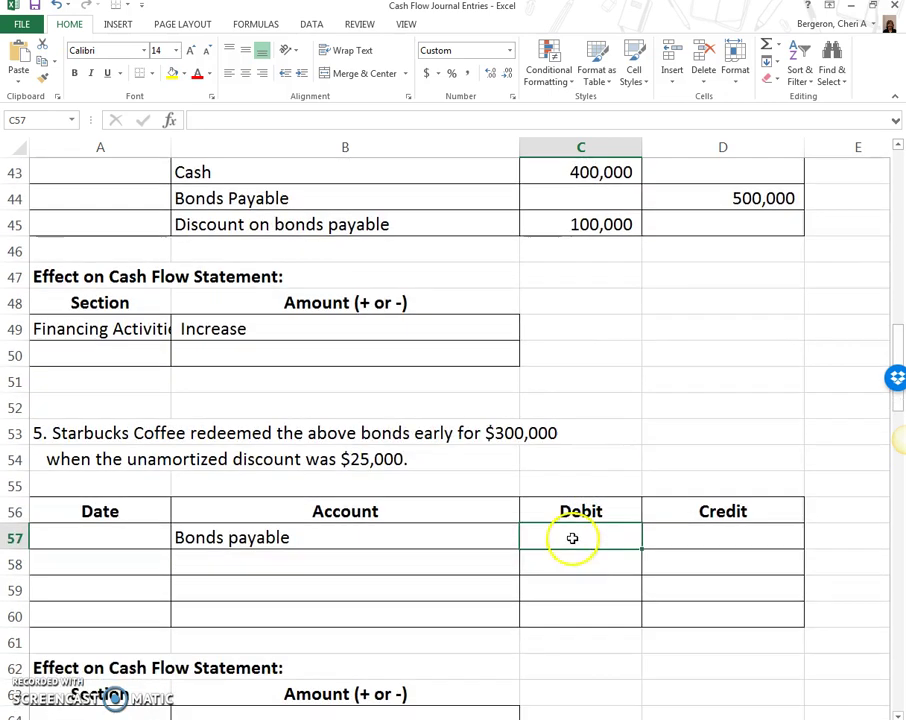
{"action": "type", "text": "5"}
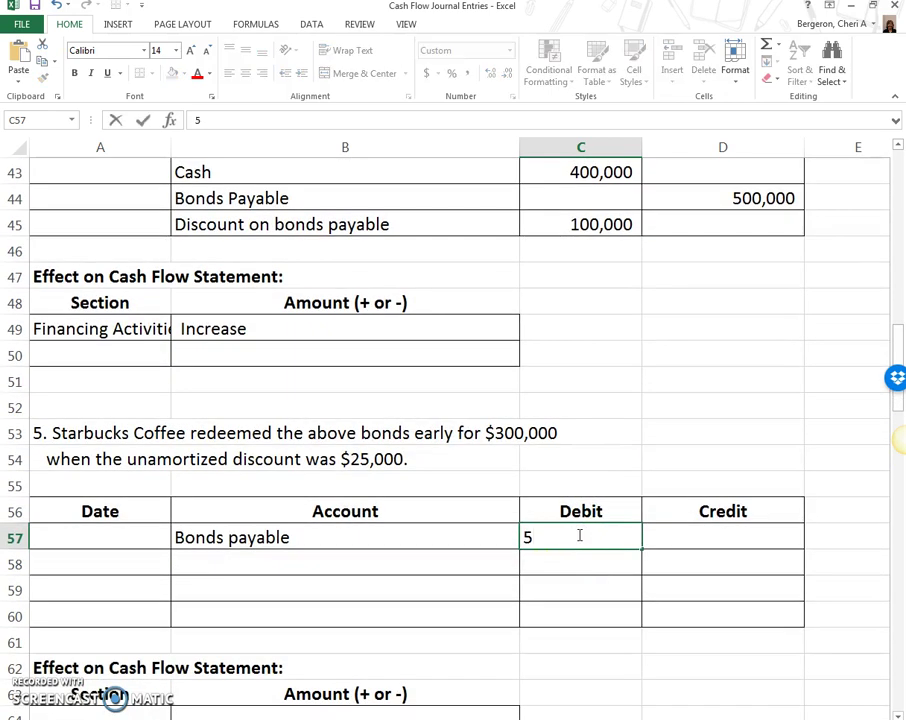
{"action": "type", "text": "00,000"}
{"action": "key", "text": "Return"}
{"action": "key", "text": "Left"}
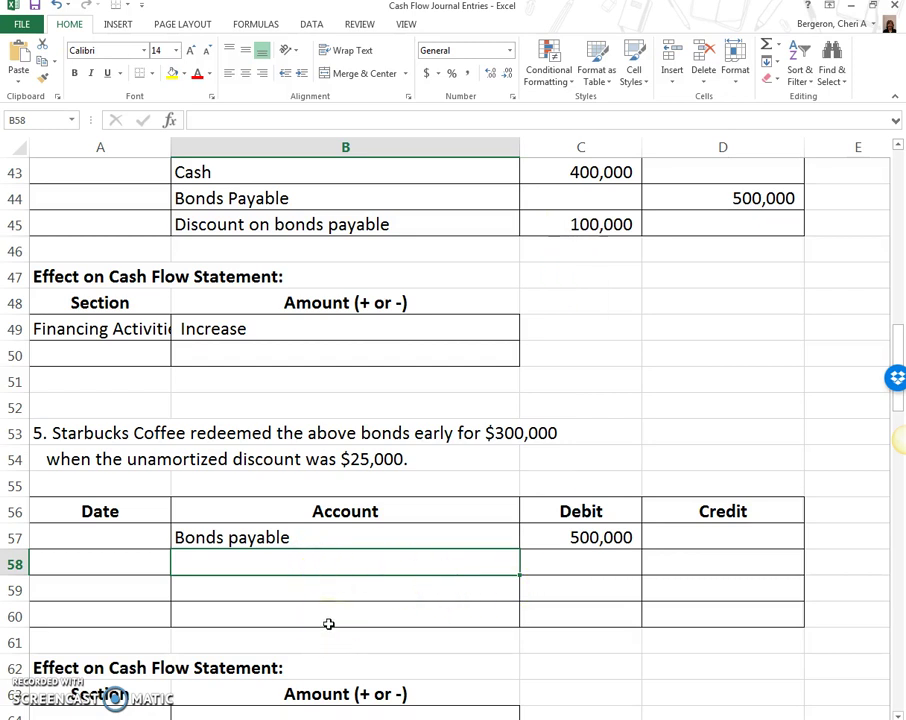
Add the indented account Discount on bonds payable in B58 with a credit of 25000 in D58.
{"action": "key", "text": "F2"}
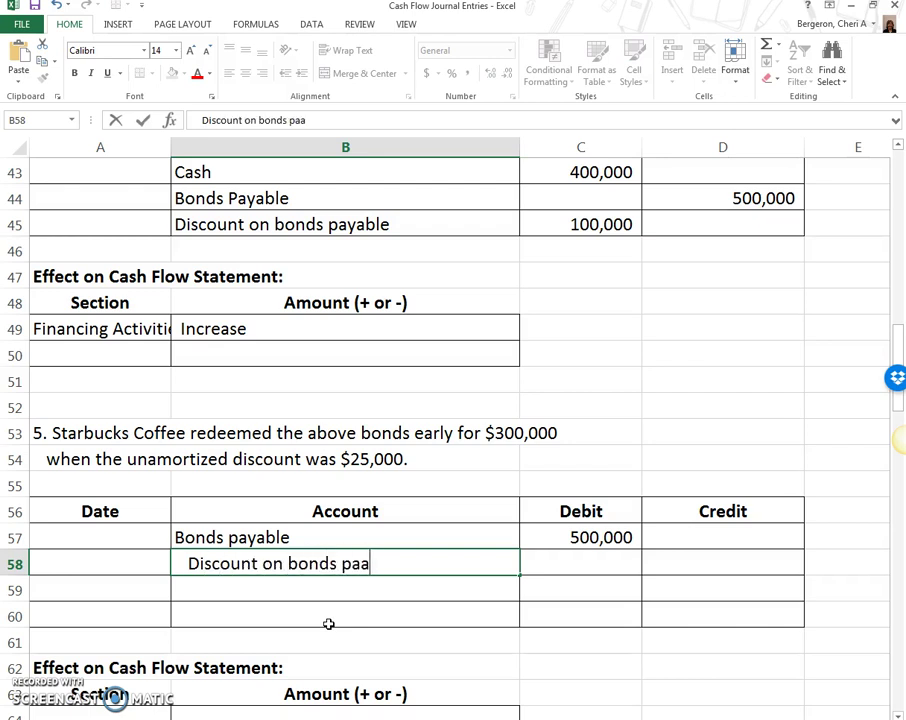
{"action": "key", "text": "Tab"}
{"action": "key", "text": "Tab"}
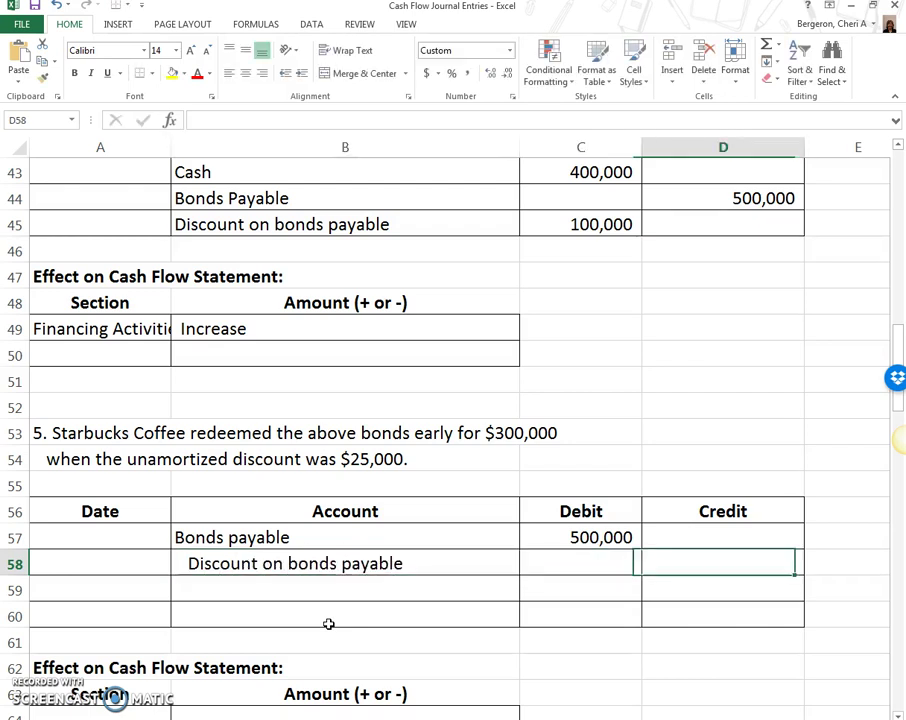
{"action": "type", "text": "25000"}
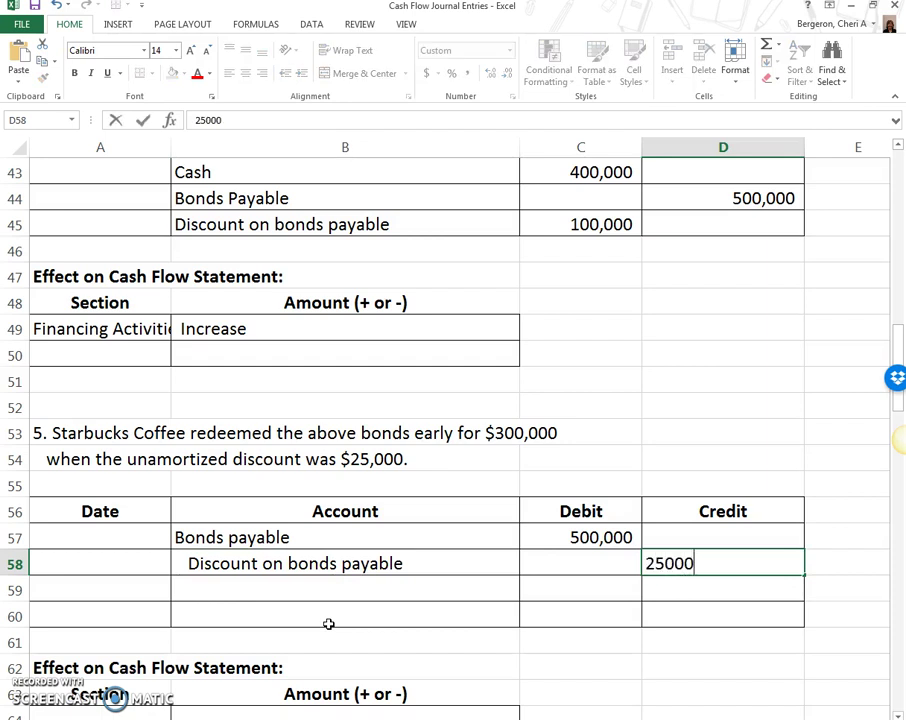
{"action": "key", "text": "Return"}
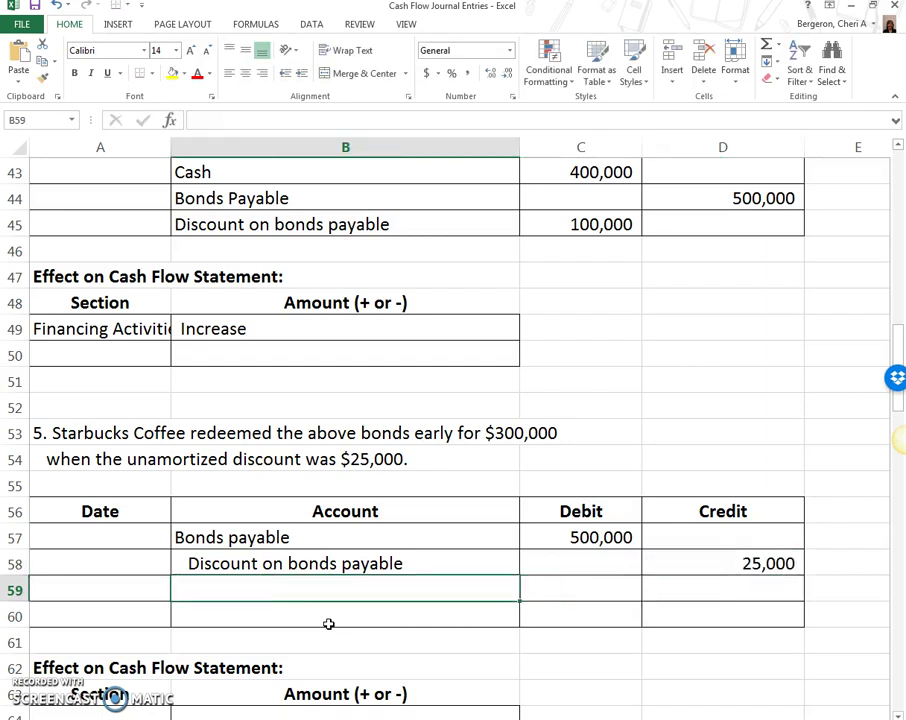
Add the account Cash in B59 with a credit of 300,000 in D59.
{"action": "type", "text": "Cash"}
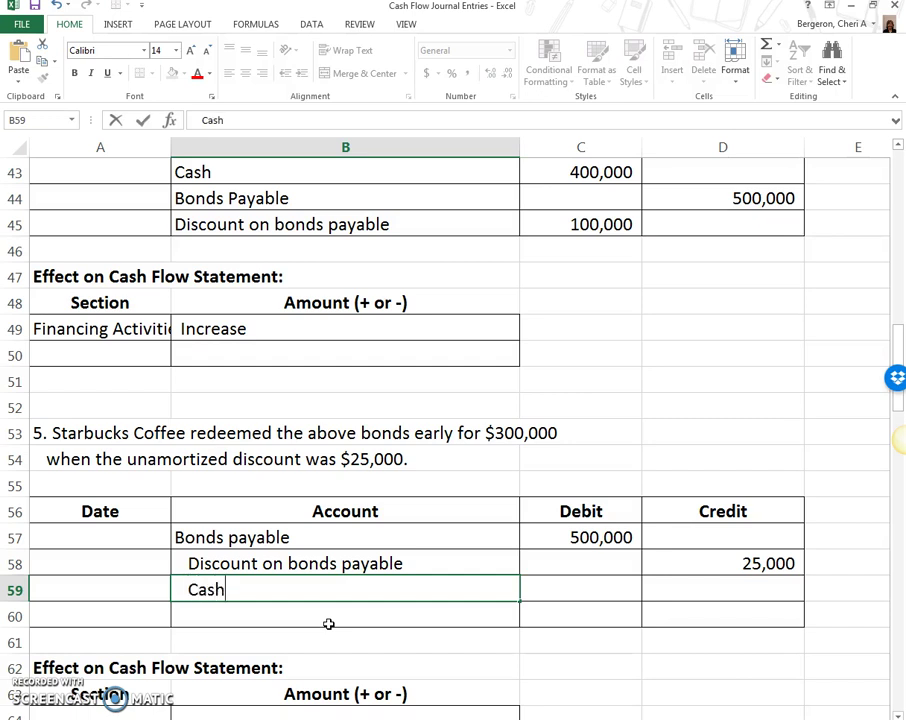
{"action": "key", "text": "Tab"}
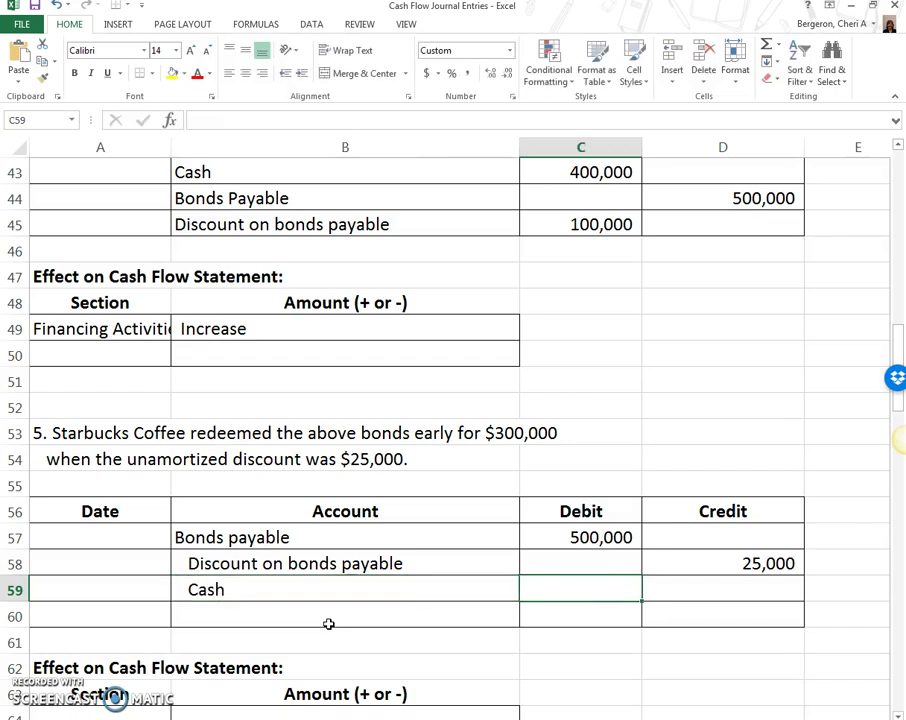
{"action": "key", "text": "Tab"}
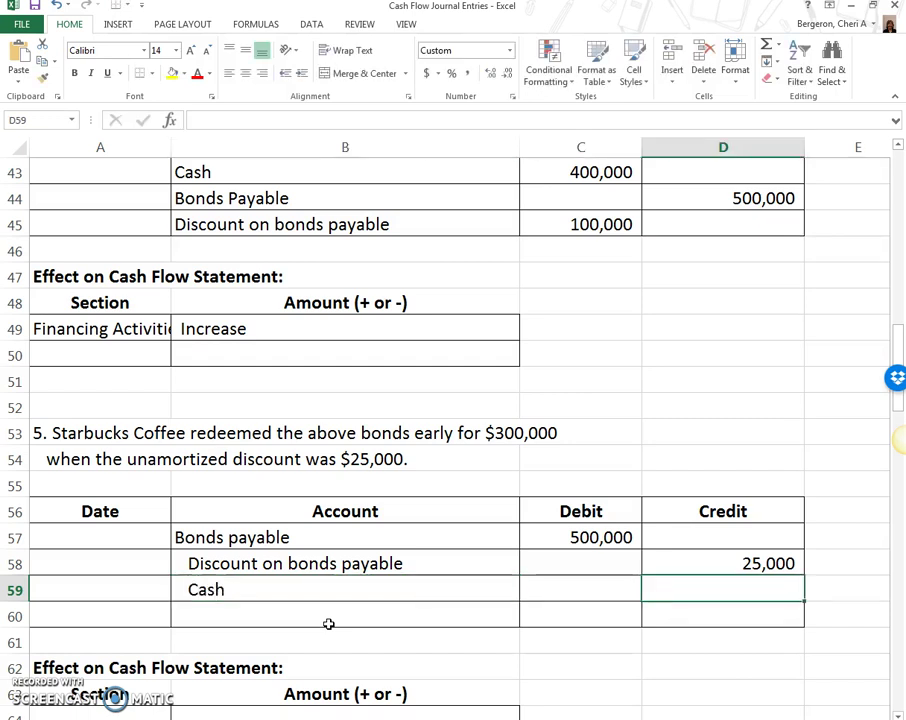
{"action": "type", "text": "3"}
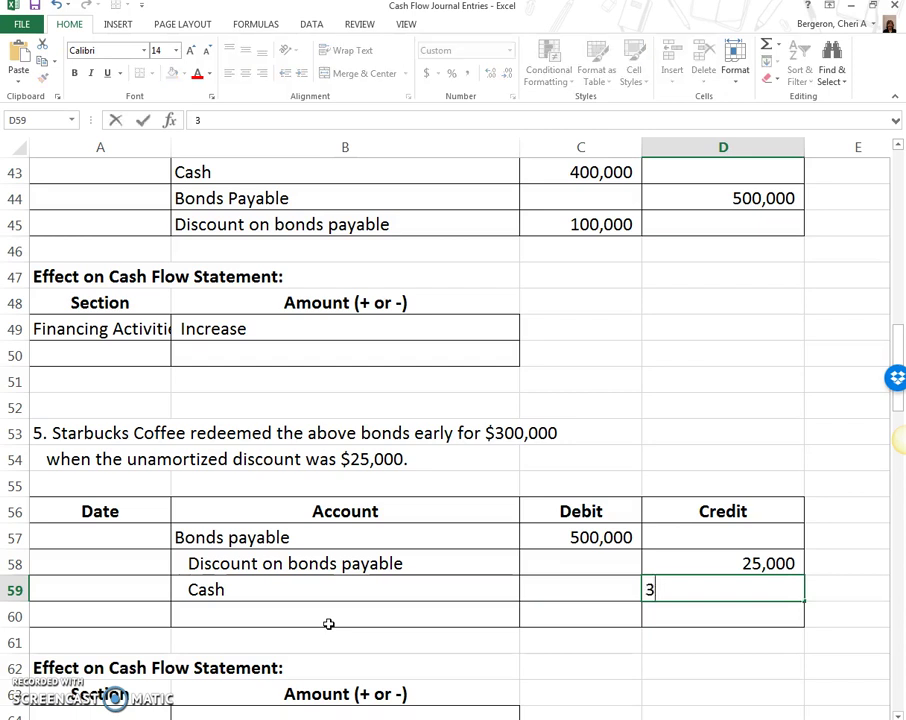
{"action": "type", "text": "00,000"}
{"action": "key", "text": "Return"}
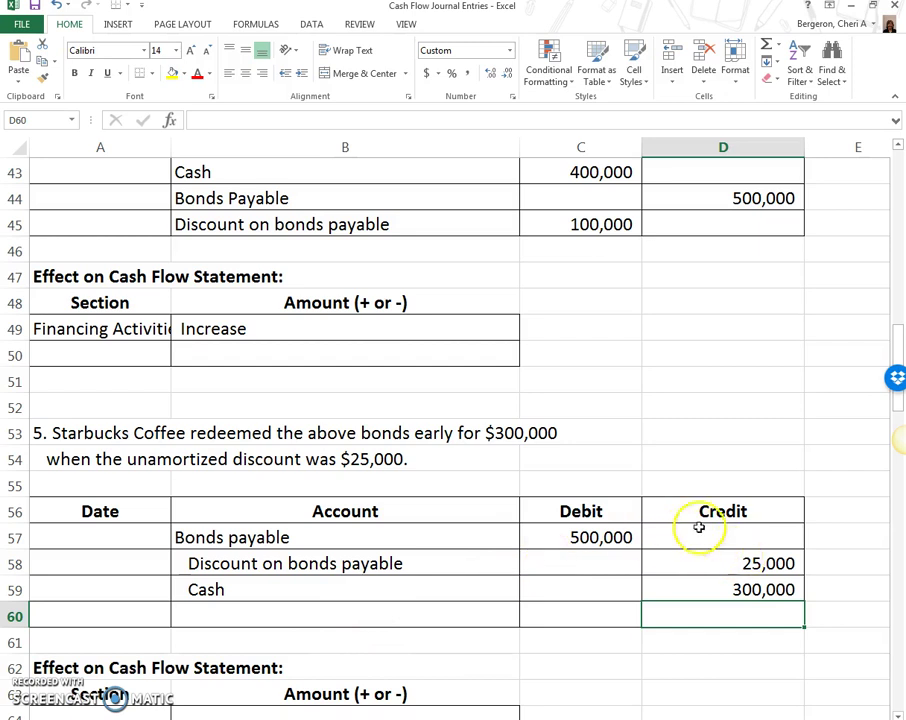
Add the indented account Gain in B60 as the last line of transaction 5's journal entry.
{"action": "left_click", "coordinate": [712, 572]}
{"action": "mouse_move", "coordinate": [718, 583]}
{"action": "left_mouse_down"}
{"action": "mouse_move", "coordinate": [738, 584]}
{"action": "mouse_move", "coordinate": [722, 605]}
{"action": "mouse_move", "coordinate": [722, 542]}
{"action": "mouse_move", "coordinate": [730, 536]}
{"action": "mouse_move", "coordinate": [580, 544]}
{"action": "left_mouse_up"}
{"action": "left_click", "coordinate": [286, 620]}
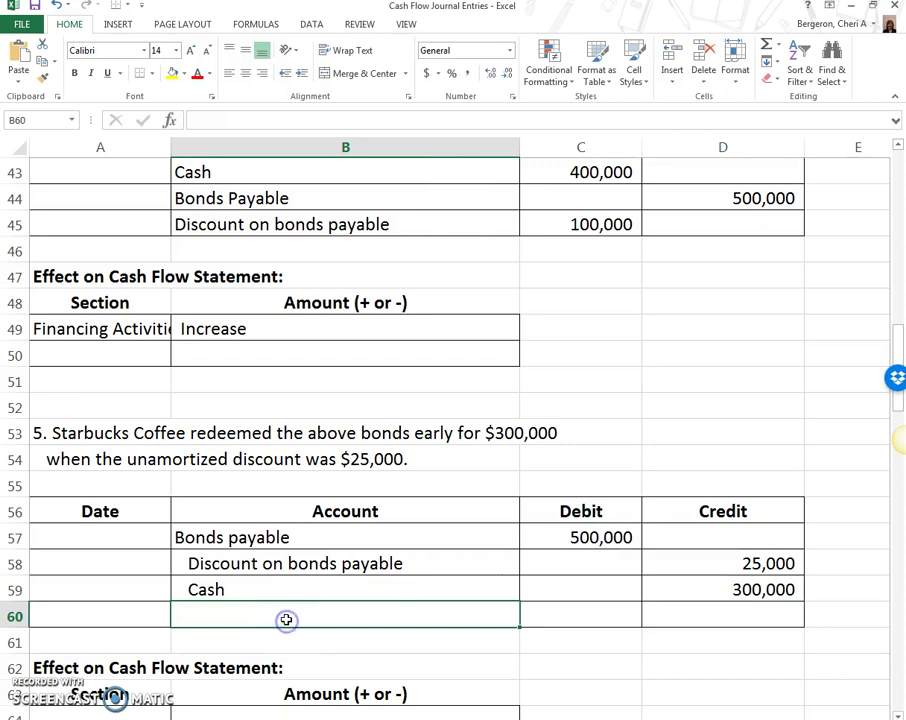
{"action": "left_click", "coordinate": [404, 651]}
{"action": "key", "text": "F2"}
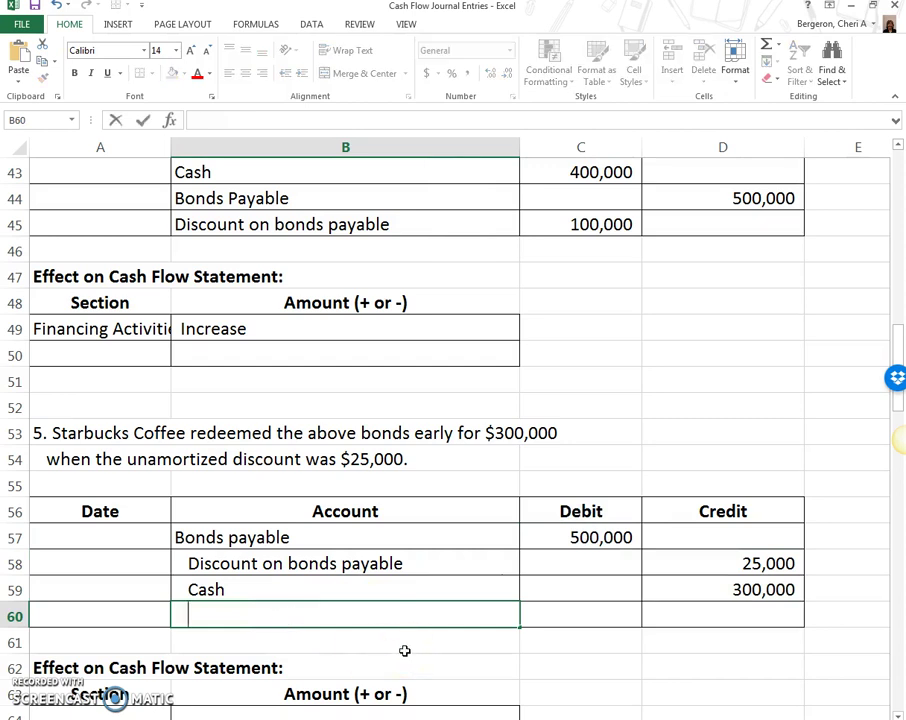
{"action": "type", "text": "Gain"}
{"action": "key", "text": "Tab"}
{"action": "scroll", "coordinate": [404, 651], "scroll_direction": "right", "scroll_amount": 2}
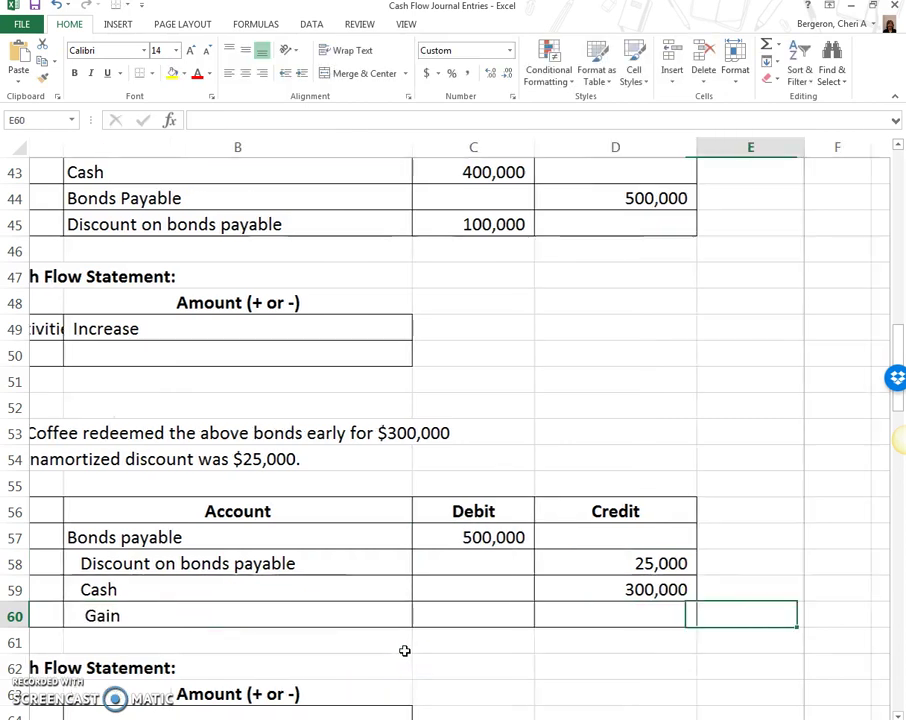
{"action": "scroll", "coordinate": [404, 651], "scroll_direction": "left", "scroll_amount": 2}
Calculate the gain in D60 by adding the cash and bond discount credits and subtracting the bonds payable debit: =D59+D58-C57.
{"action": "left_click", "coordinate": [652, 620]}
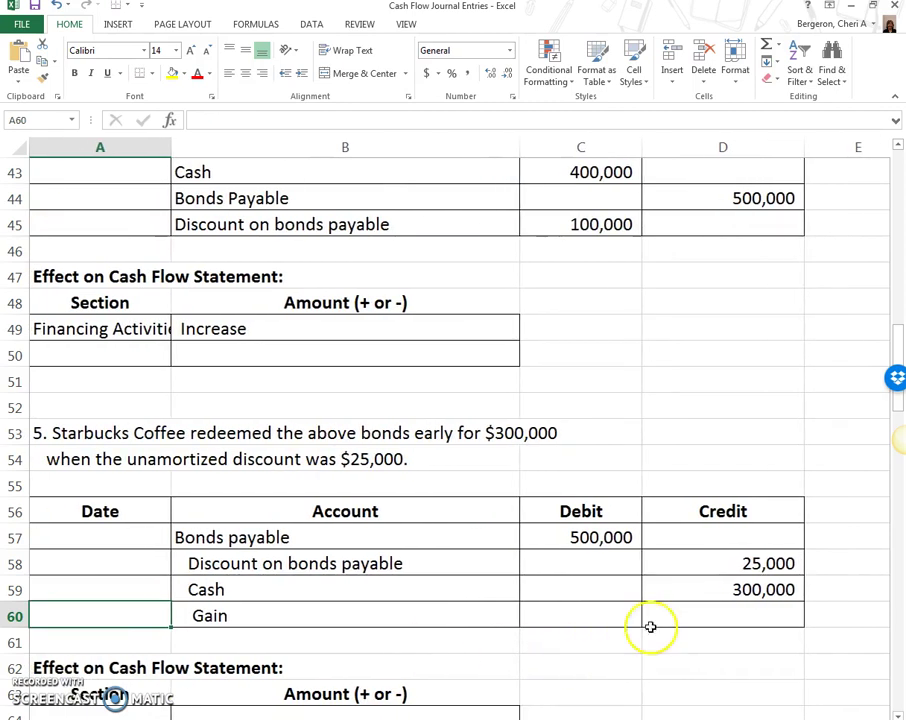
{"action": "type", "text": "="}
{"action": "key", "text": "Up"}
{"action": "type", "text": "+"}
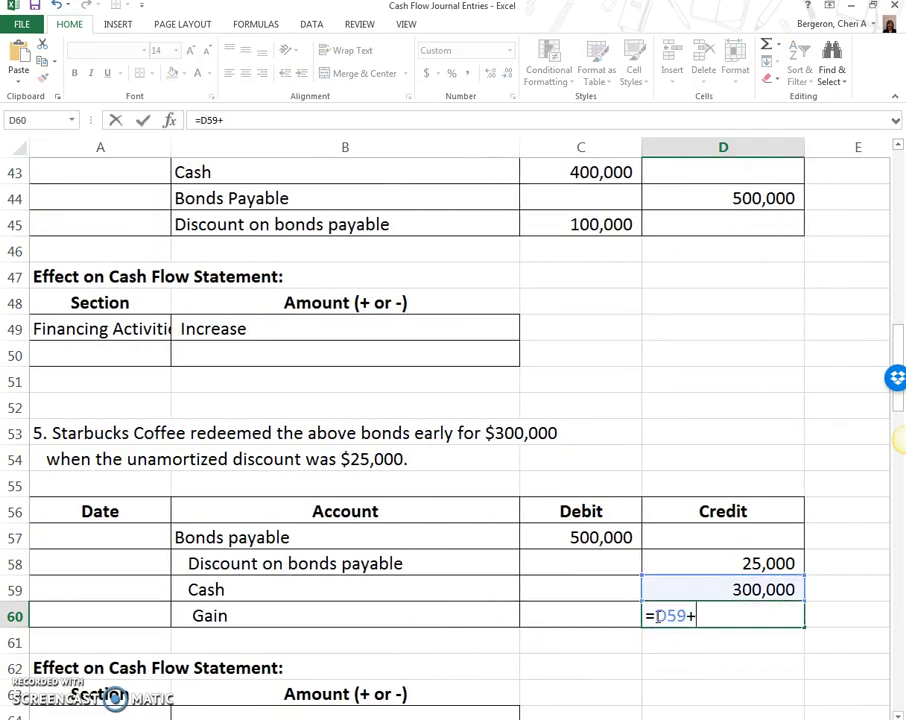
{"action": "left_click", "coordinate": [703, 562]}
{"action": "type", "text": "-"}
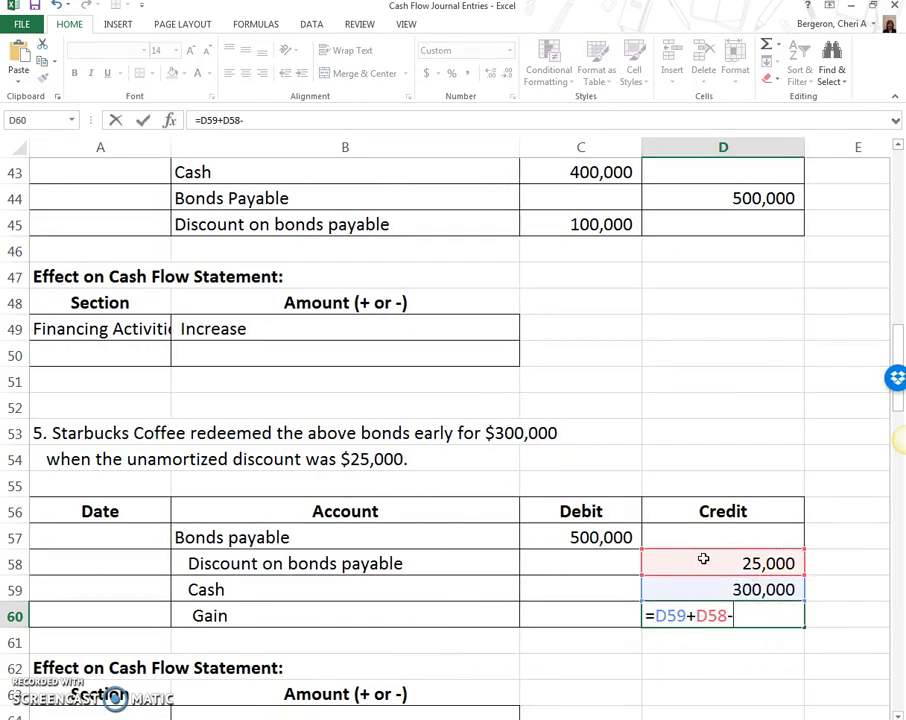
{"action": "left_click", "coordinate": [592, 534]}
{"action": "key", "text": "Return"}
Enter a credit of 175,000 for Gain in D60 of transaction 5's journal entry.
{"action": "type", "text": "1"}
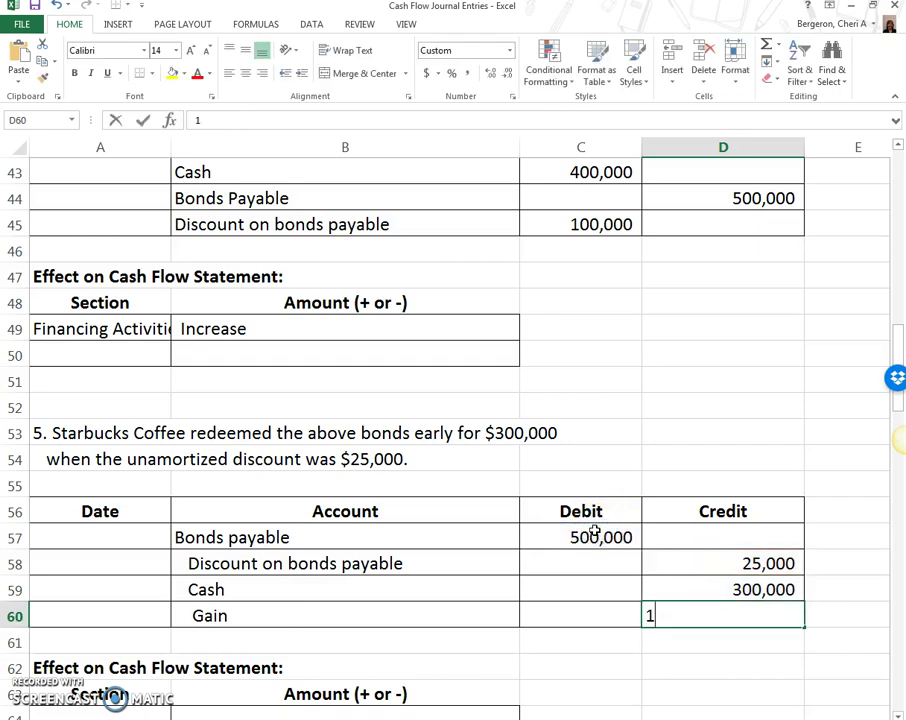
{"action": "type", "text": "75,000"}
{"action": "key", "text": "Return"}
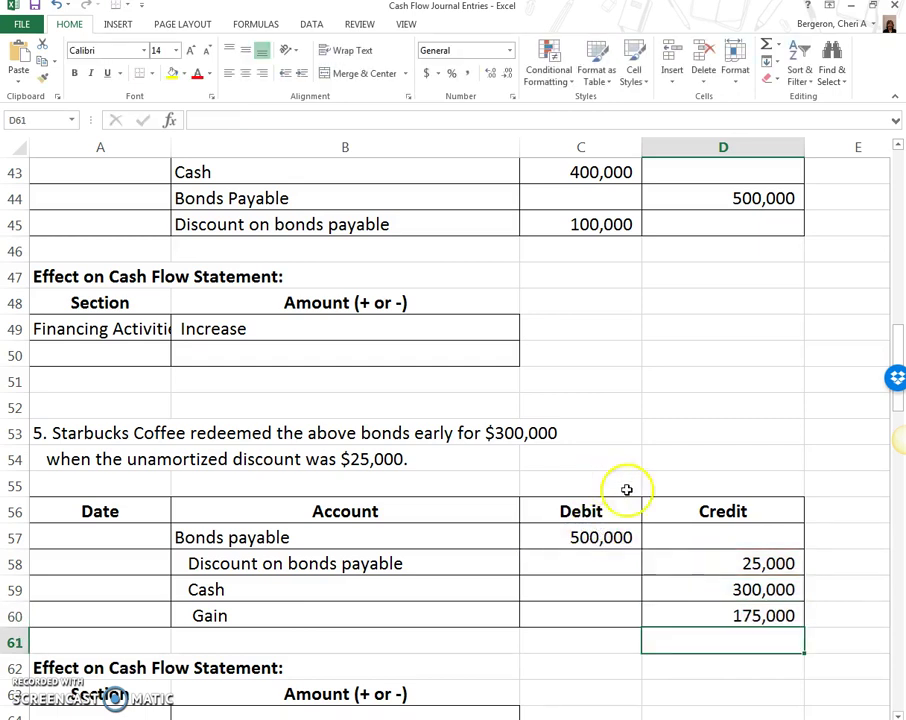
{"action": "left_click", "coordinate": [691, 608]}
{"action": "left_click", "coordinate": [396, 612]}
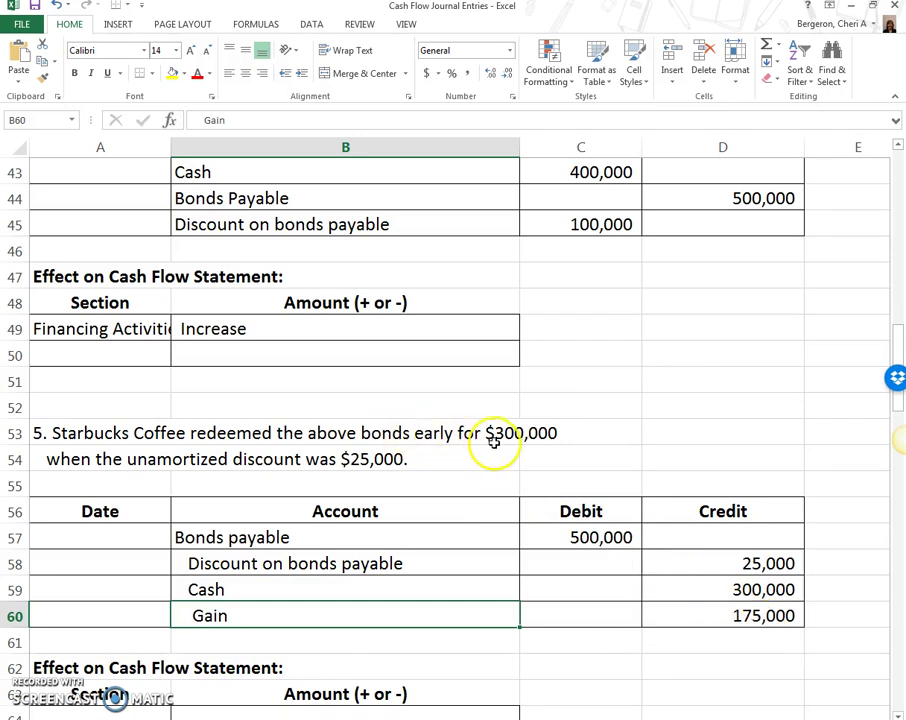
{"action": "left_click", "coordinate": [740, 616]}
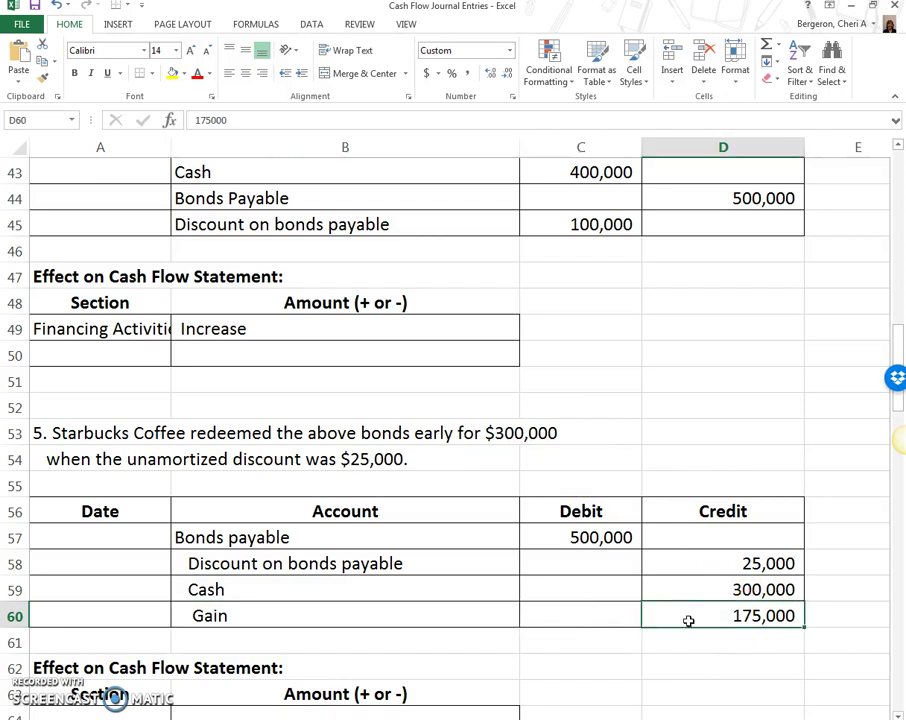
In transaction 5's cash flow effect table, enter Operating Activities in A64 with Decrease as its amount in B64.
{"action": "scroll", "coordinate": [687, 612], "scroll_direction": "down", "scroll_amount": 1}
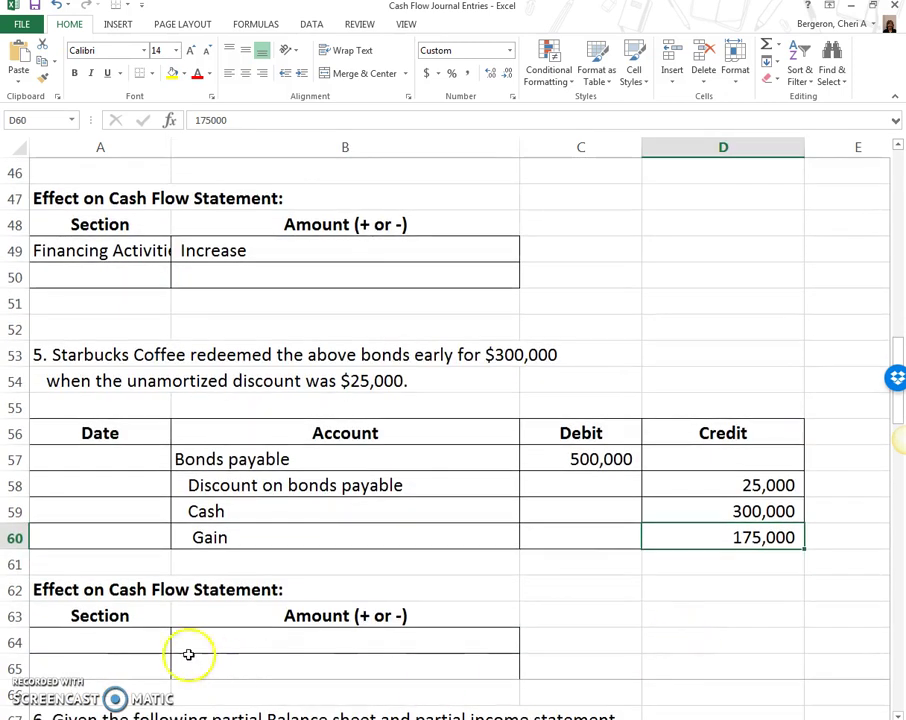
{"action": "left_click", "coordinate": [127, 633]}
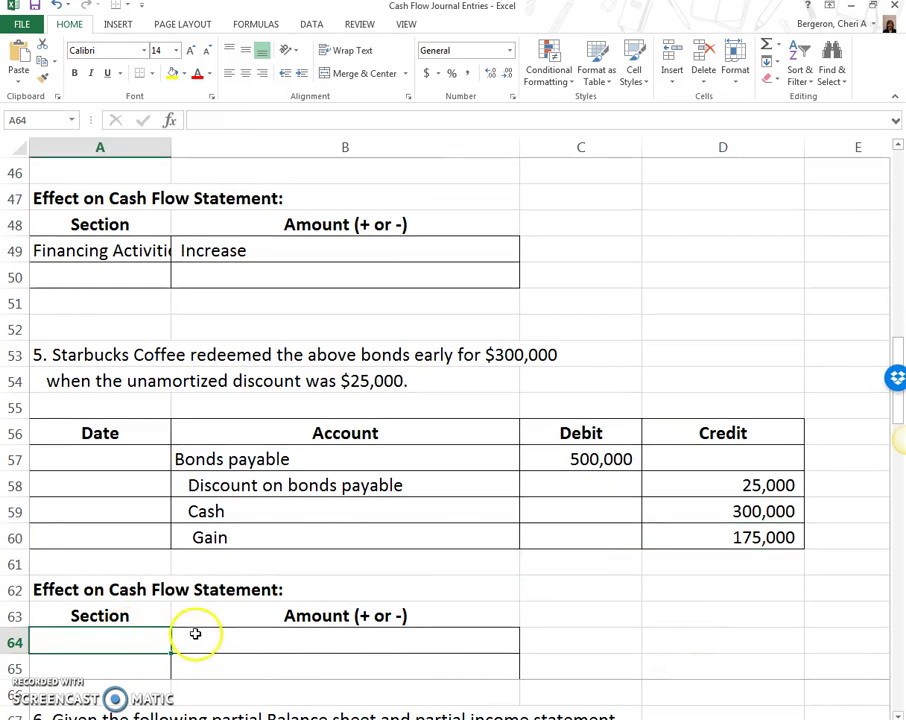
{"action": "left_click_drag", "start_coordinate": [222, 537], "coordinate": [738, 533]}
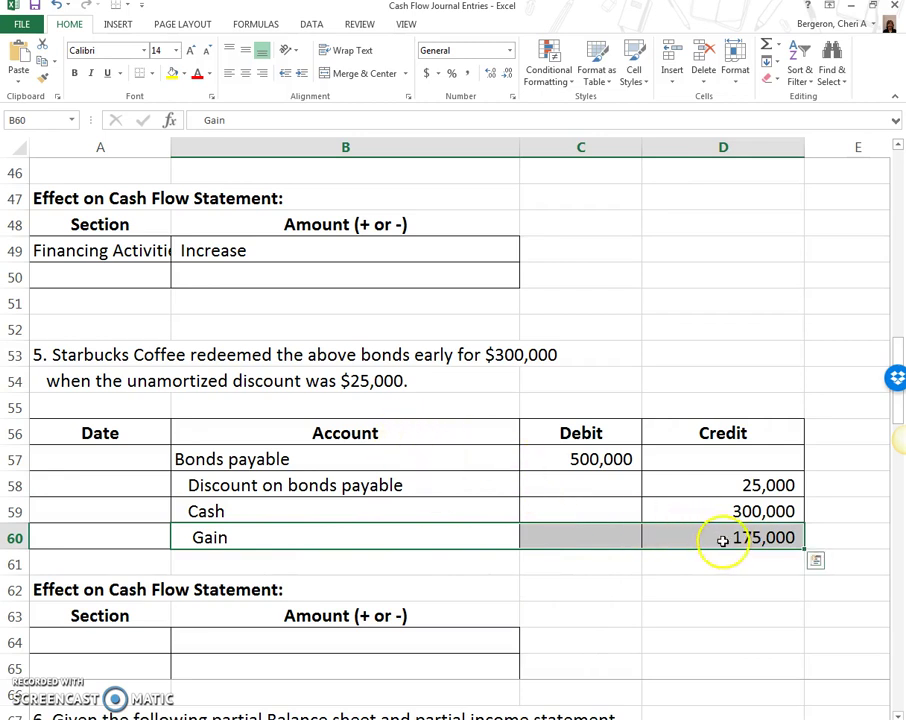
{"action": "left_click", "coordinate": [110, 642]}
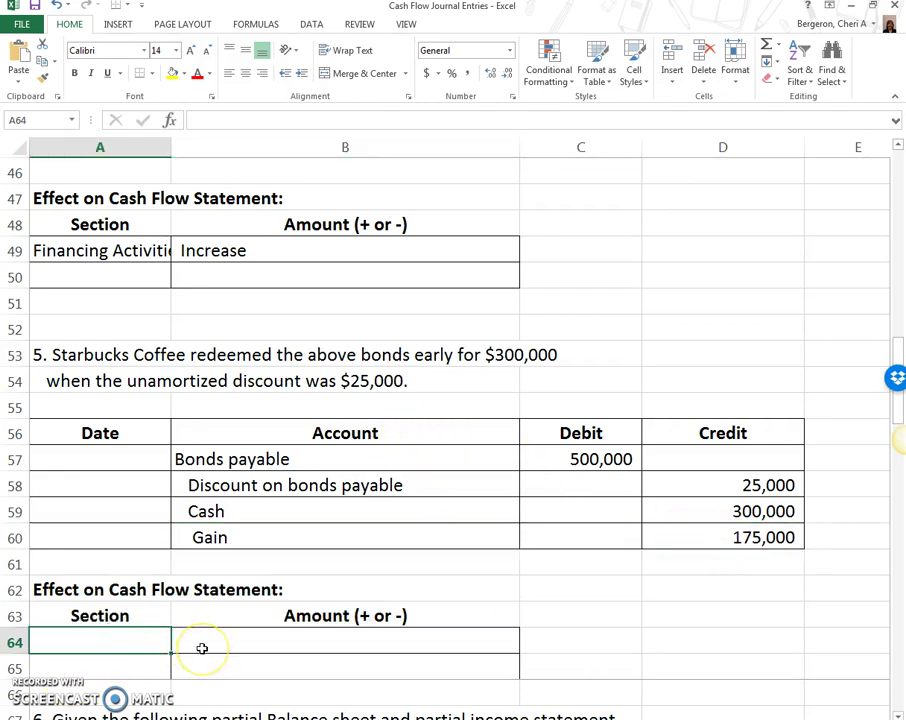
{"action": "type", "text": "Opera"}
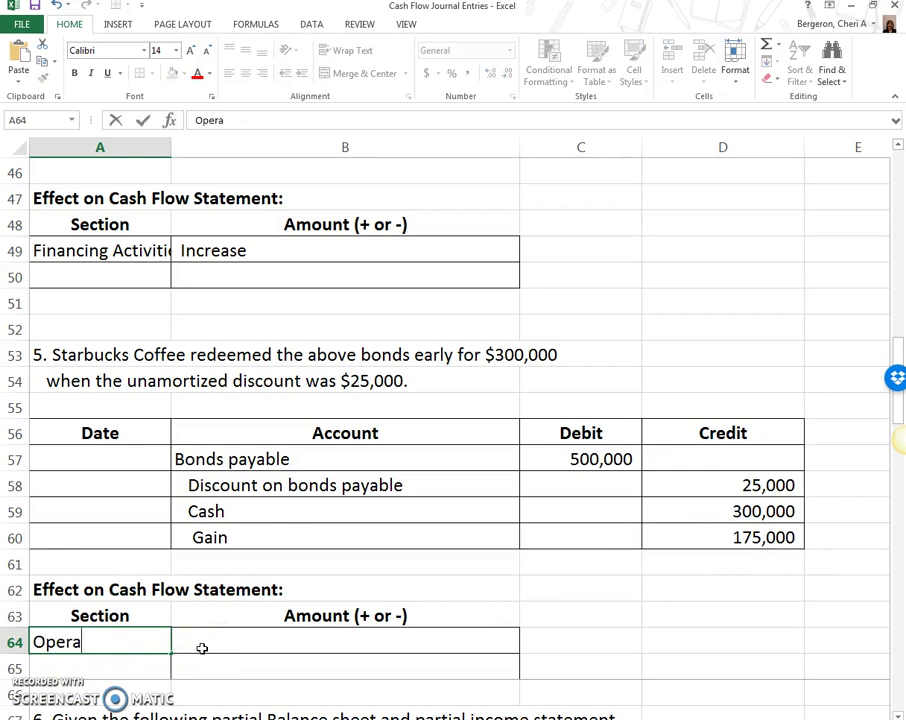
{"action": "type", "text": "ting Activities"}
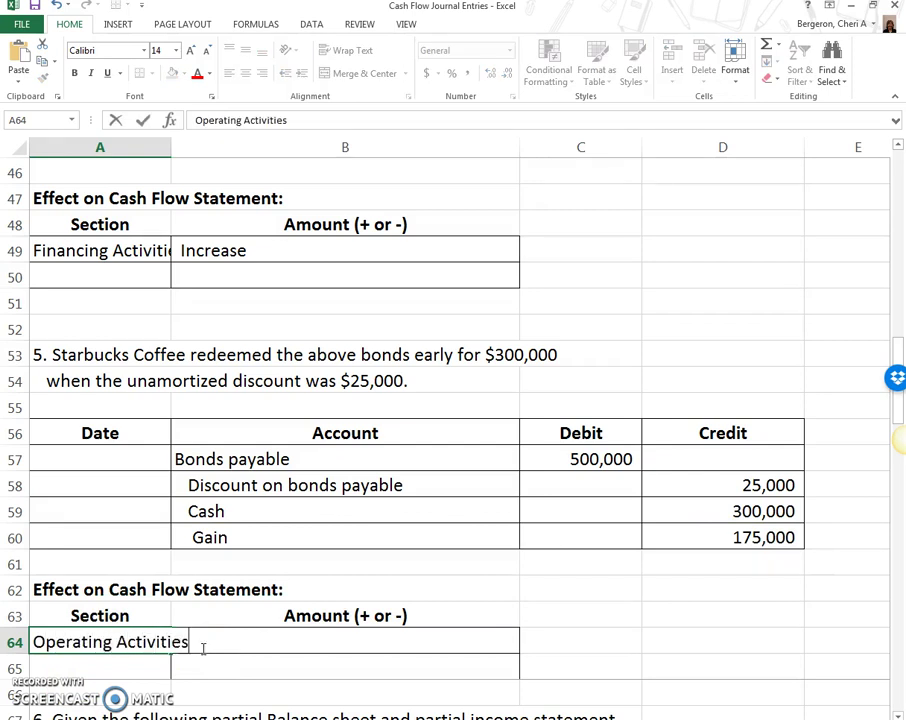
{"action": "left_click", "coordinate": [203, 648]}
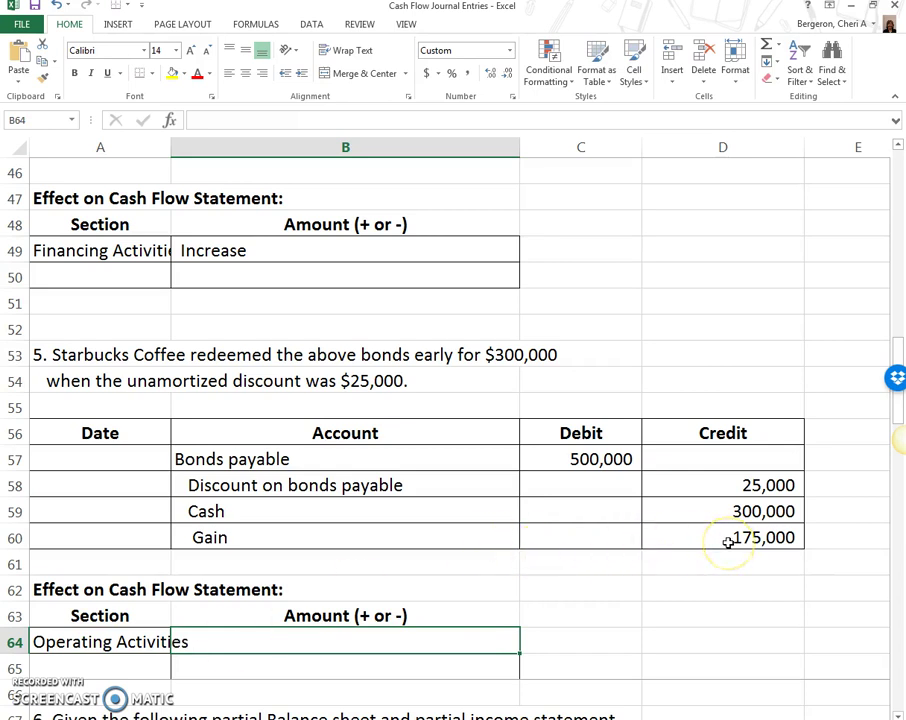
{"action": "type", "text": "S"}
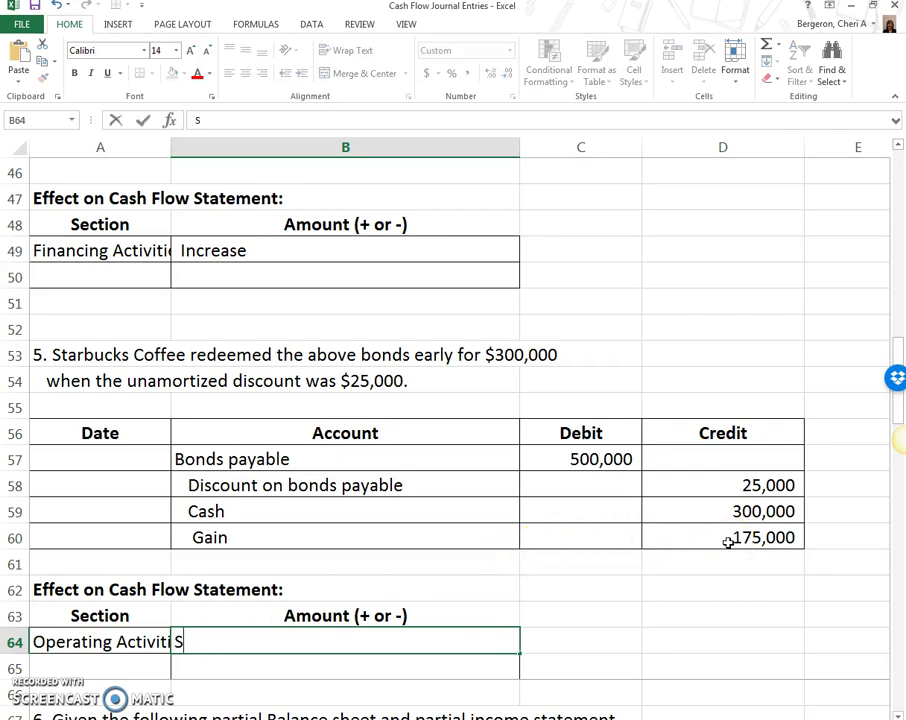
{"action": "type", "text": "ecrease"}
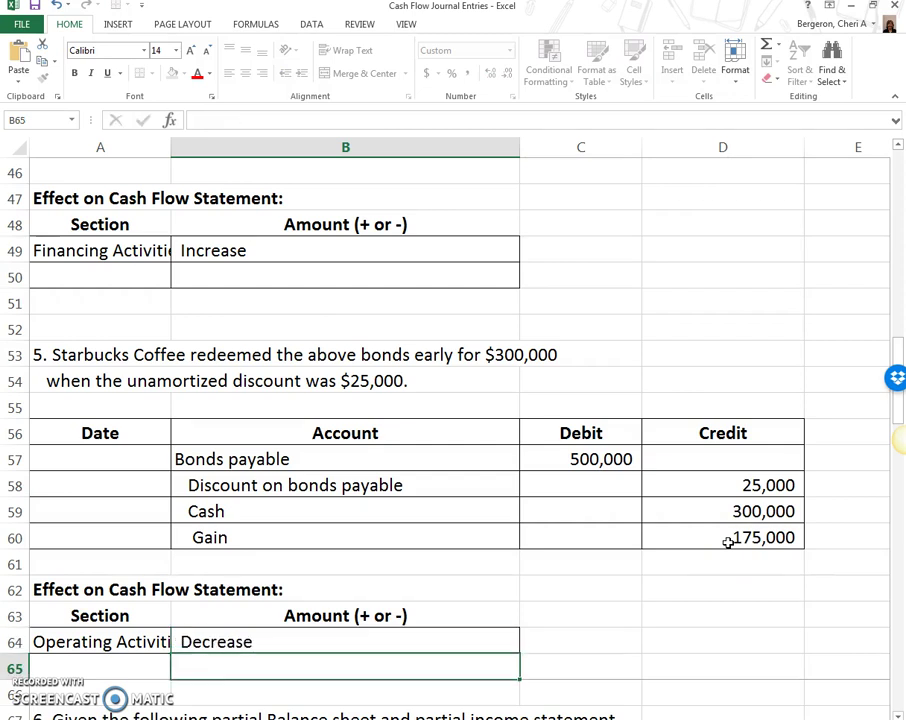
{"action": "key", "text": "Return"}
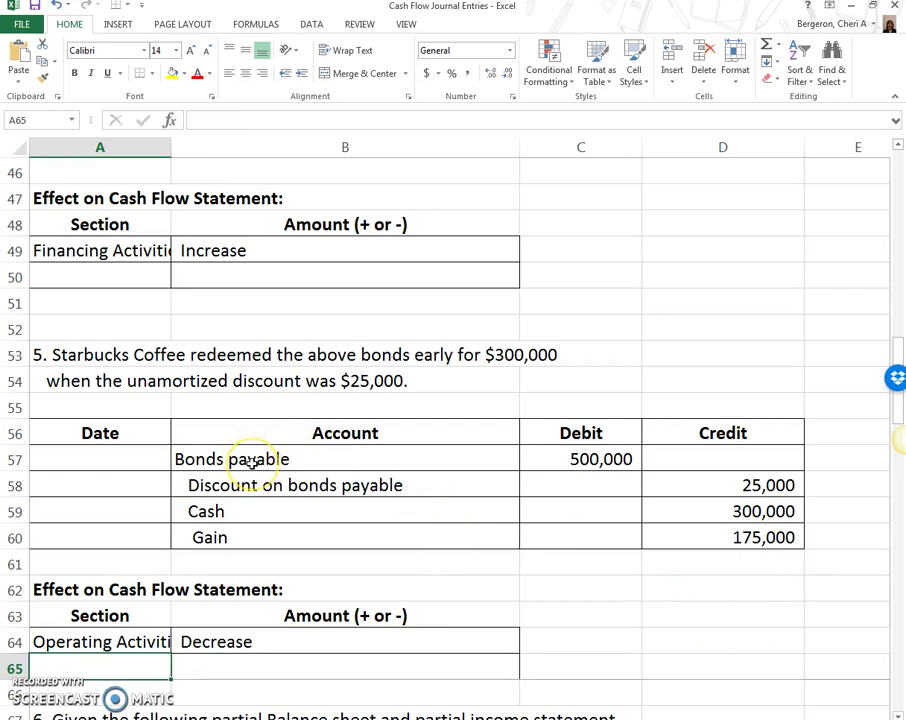
Add a second cash flow effect for transaction 5: Financing in A65 with Decrease in B65.
{"action": "type", "text": "F"}
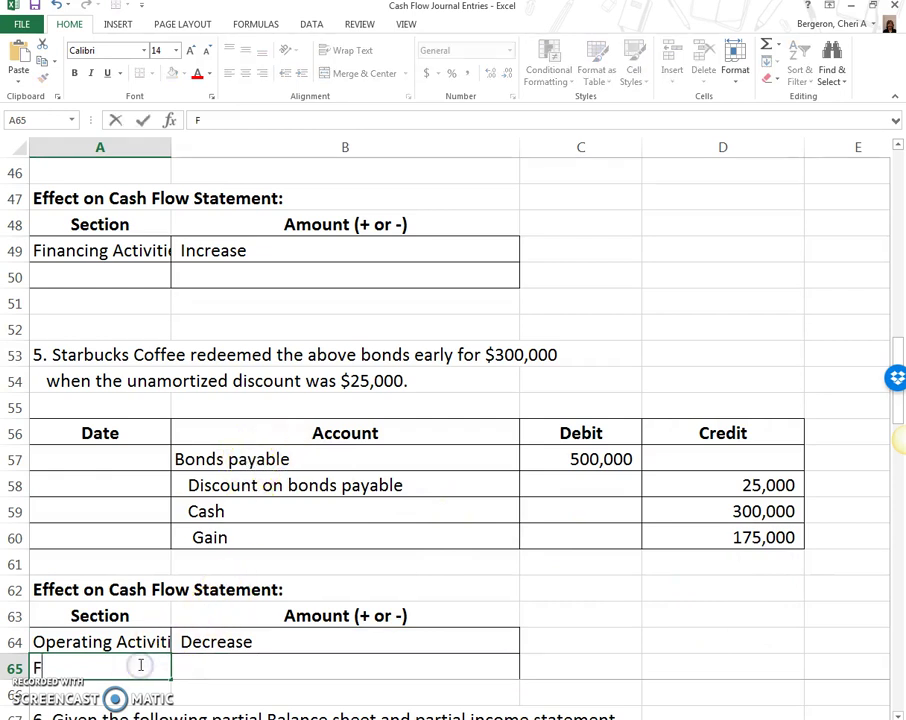
{"action": "type", "text": "inancing"}
{"action": "key", "text": "Return"}
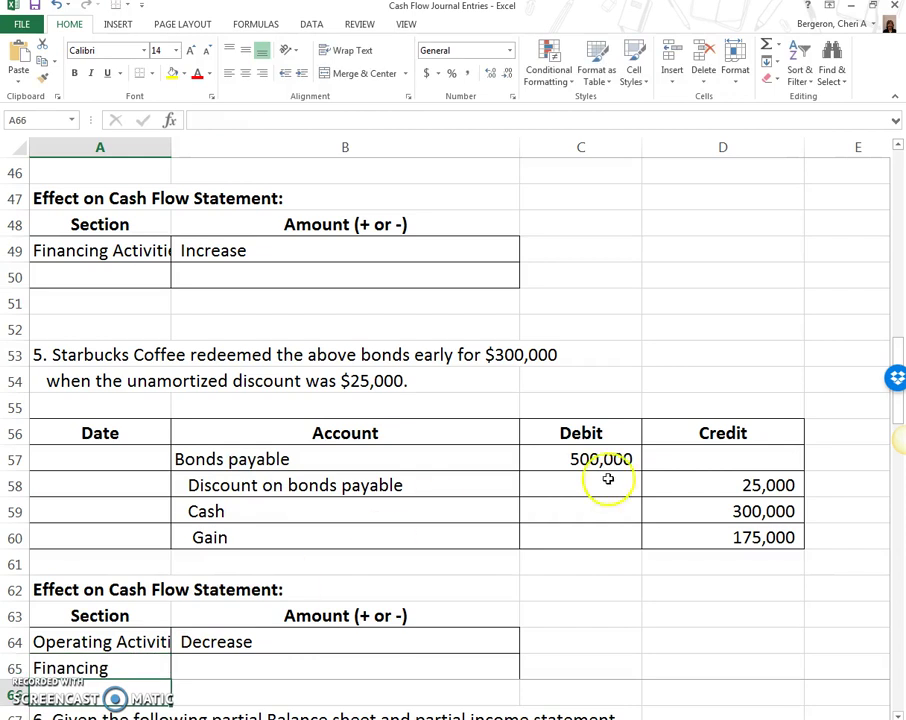
{"action": "left_click", "coordinate": [766, 520]}
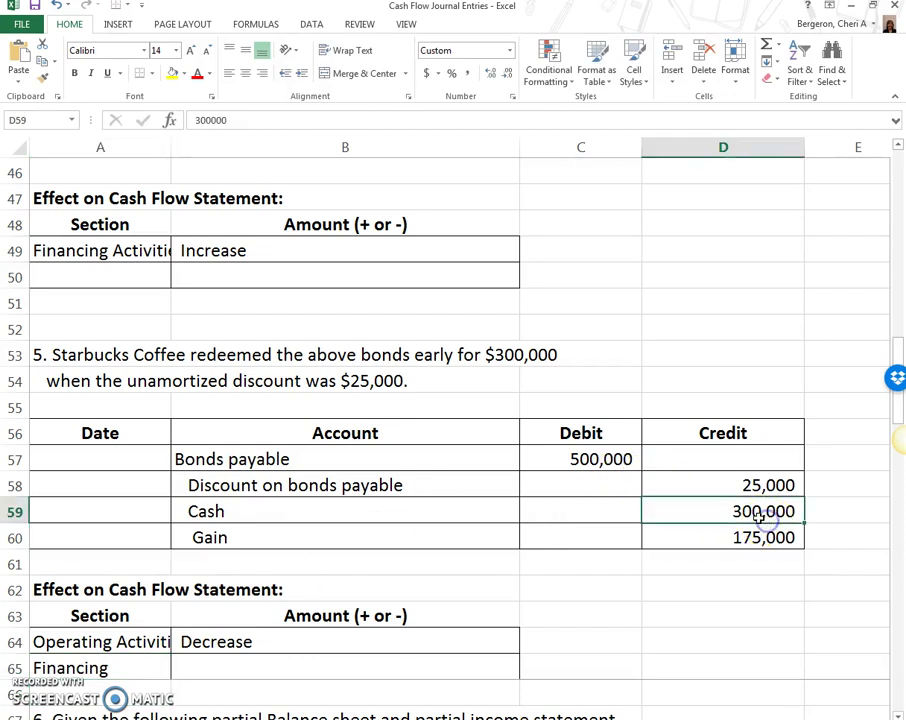
{"action": "left_click", "coordinate": [286, 664]}
{"action": "type", "text": "Decrease"}
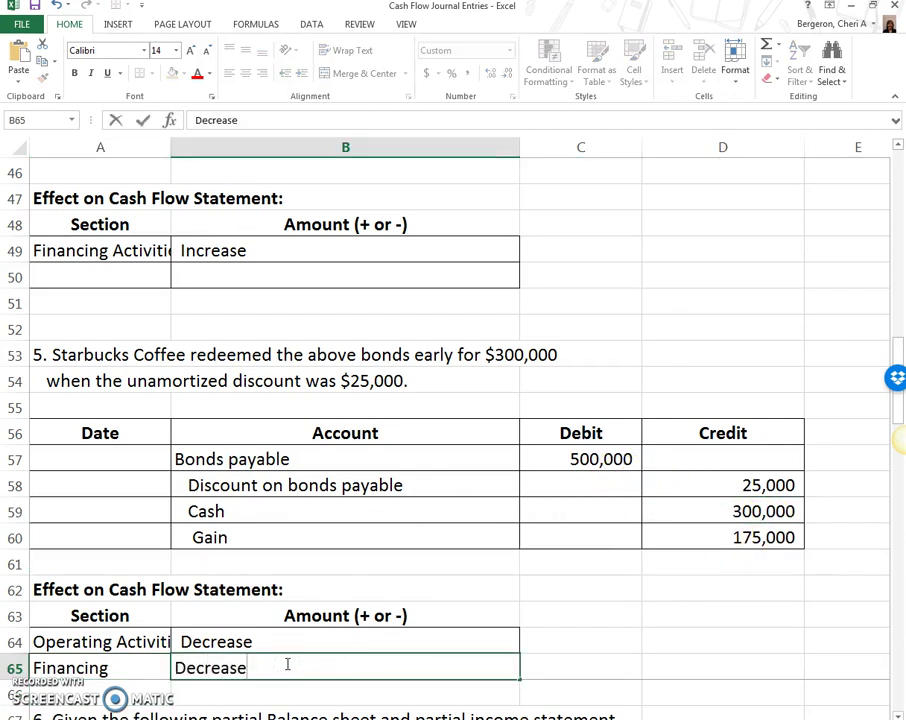
{"action": "key", "text": "Return"}
Extend the Operating Activities effect in B64 to read Decrease (175,000).
{"action": "left_click", "coordinate": [267, 645]}
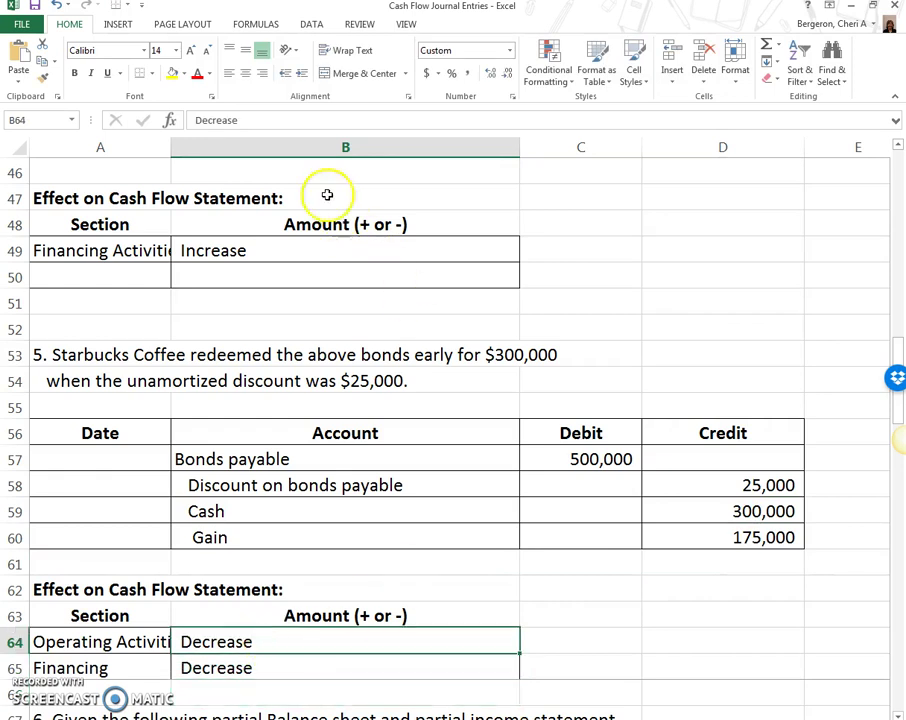
{"action": "left_click", "coordinate": [274, 119]}
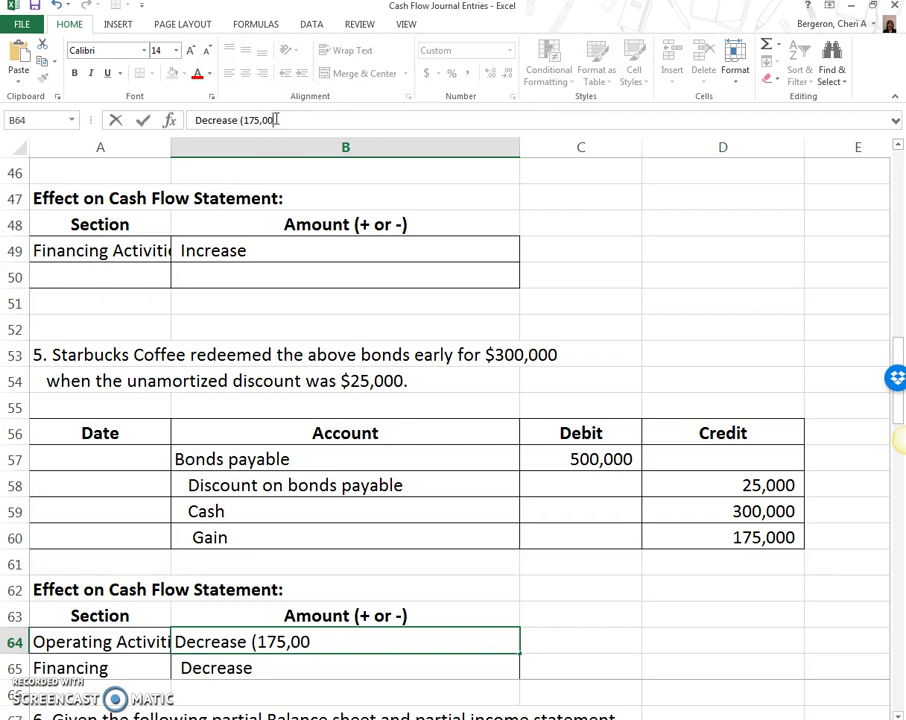
{"action": "key", "text": "Return"}
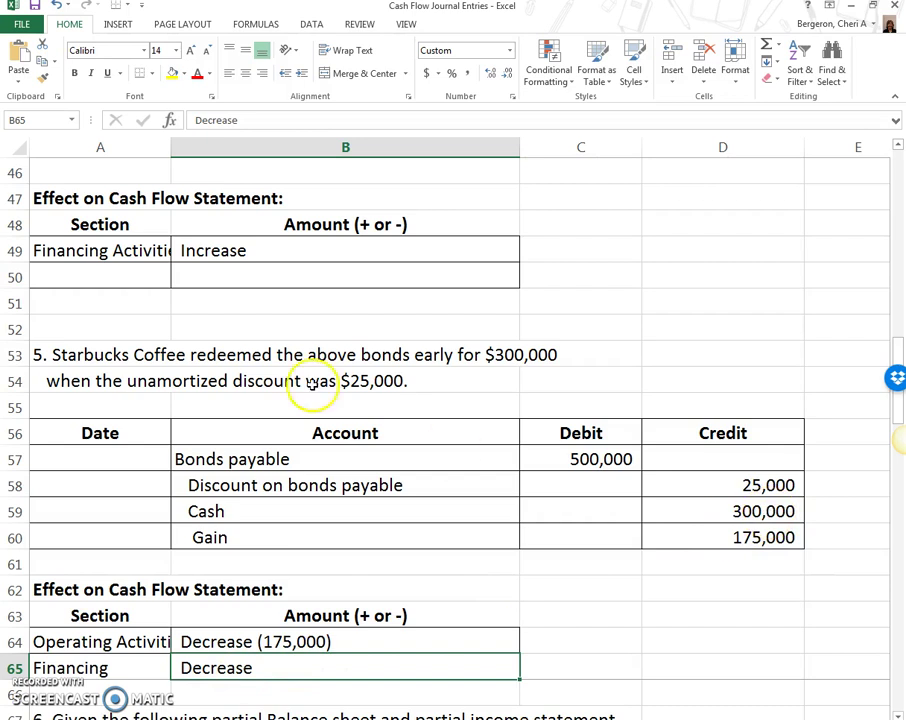
Extend the Financing effect in B65 to read Decrease (300,000).
{"action": "left_click", "coordinate": [249, 117]}
{"action": "type", "text": "(175,000)"}
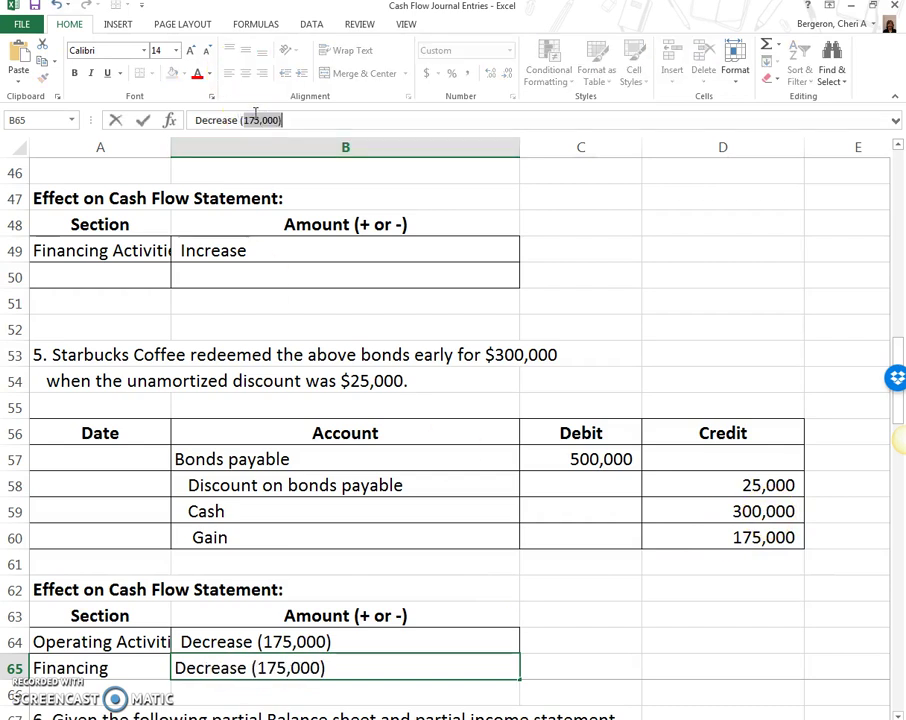
{"action": "type", "text": "300"}
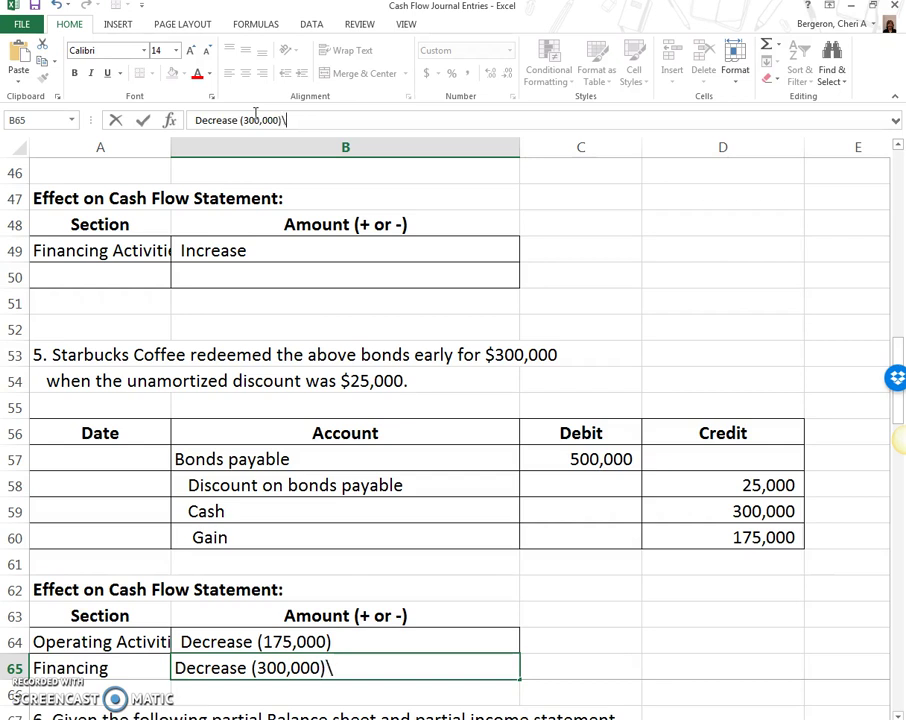
{"action": "key", "text": "Return"}
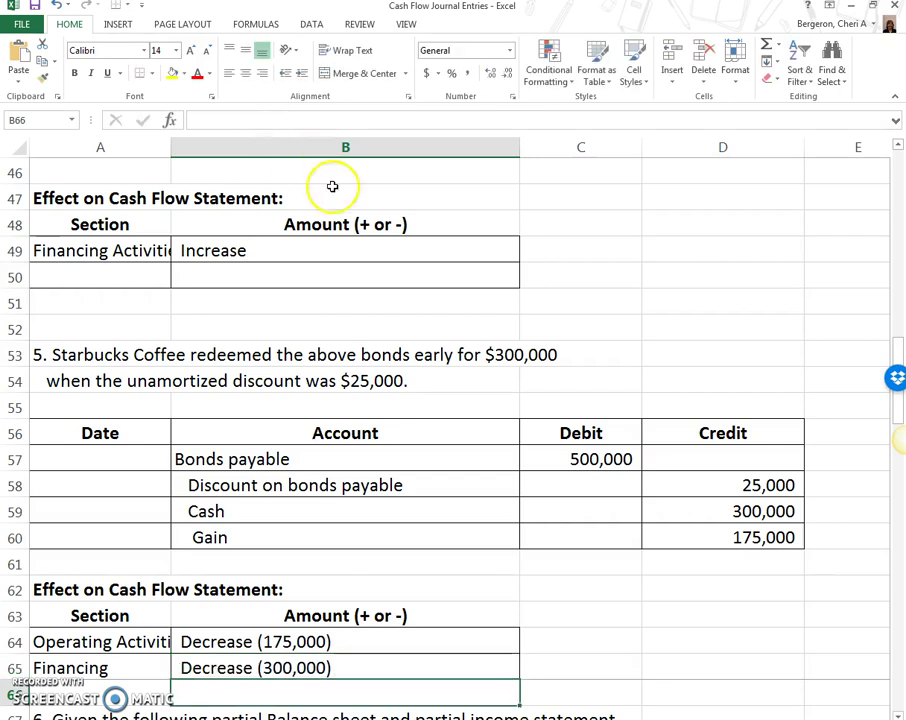
Start a working calculation for transaction 6 beside the partial balance sheet by entering the label Retained Earnings in G75.
{"action": "left_click", "coordinate": [378, 486]}
{"action": "scroll", "coordinate": [378, 500], "scroll_direction": "down", "scroll_amount": 4}
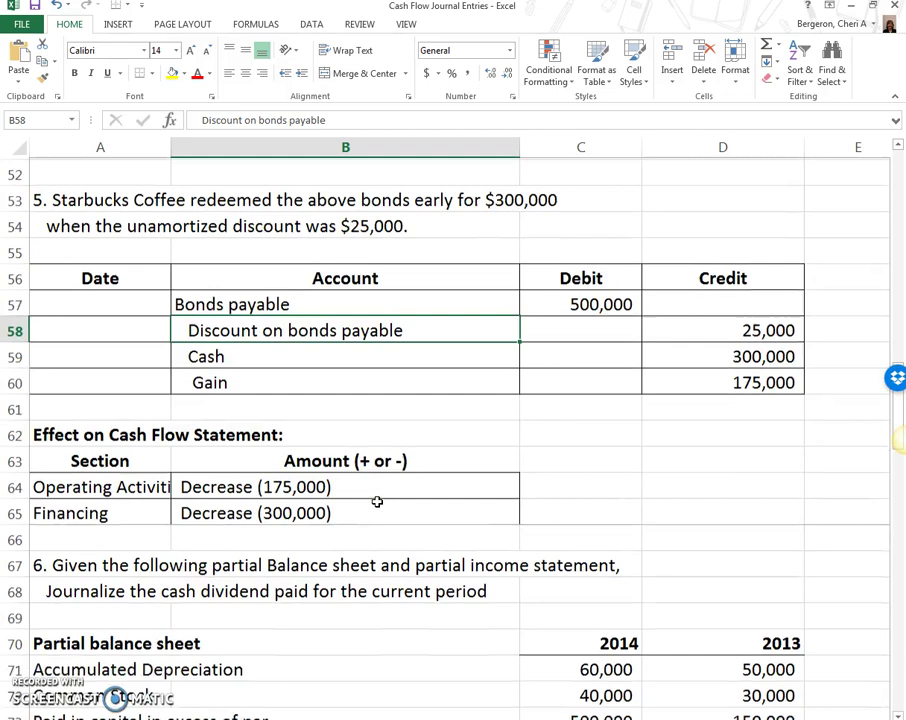
{"action": "scroll", "coordinate": [378, 500], "scroll_direction": "down", "scroll_amount": 1}
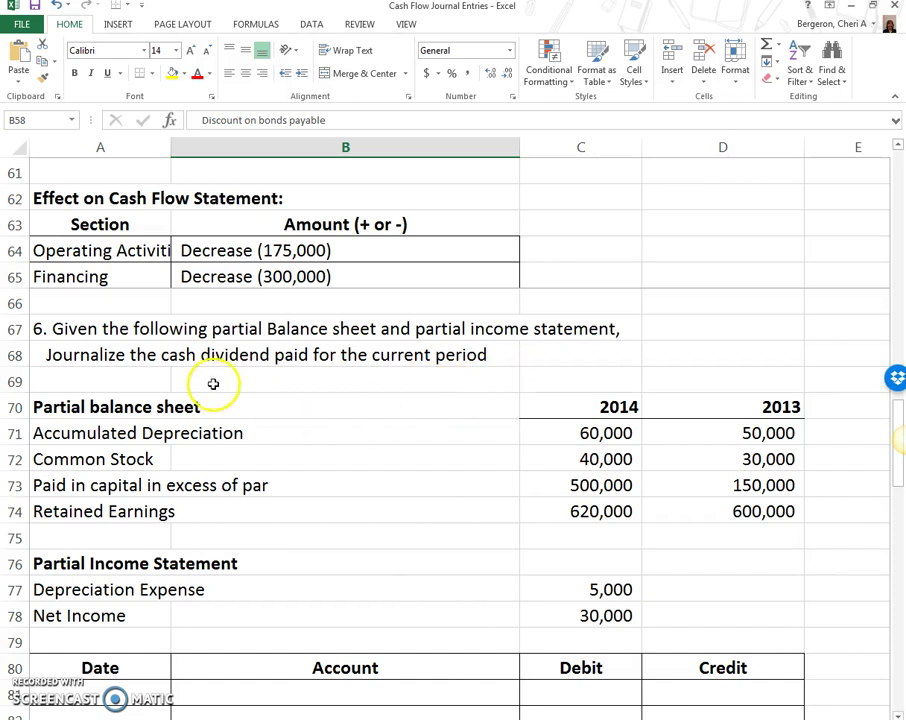
{"action": "scroll", "coordinate": [271, 376], "scroll_direction": "down", "scroll_amount": 1}
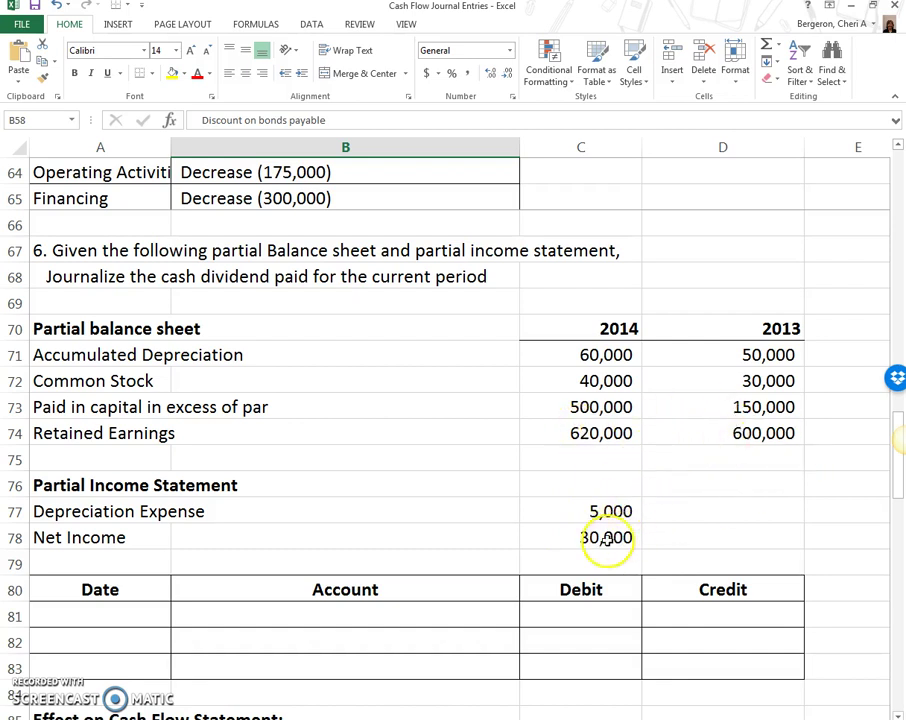
{"action": "scroll", "coordinate": [756, 582], "scroll_direction": "right", "scroll_amount": 3}
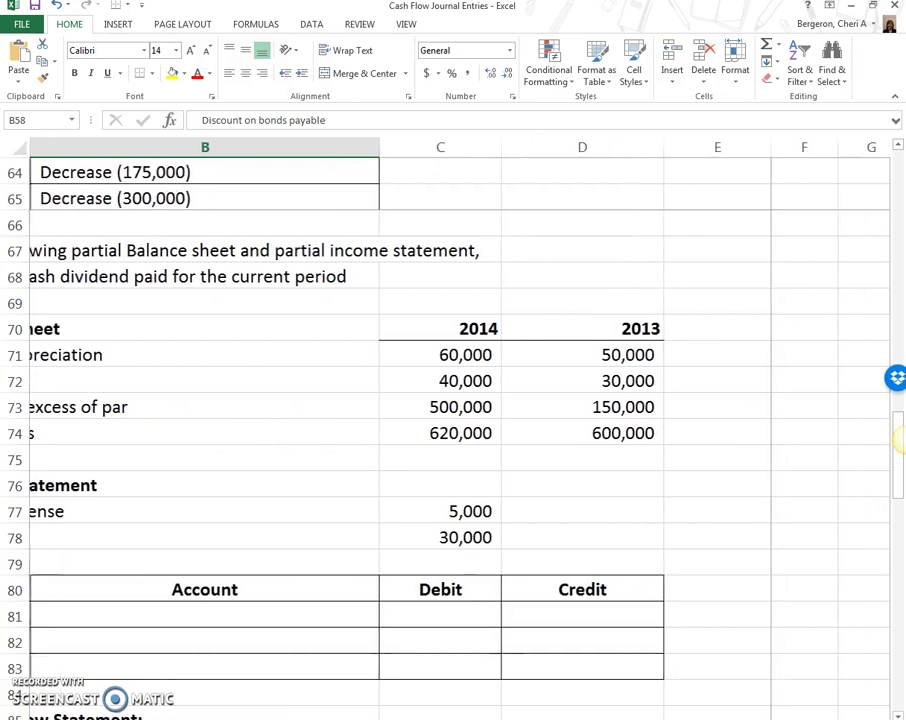
{"action": "left_click", "coordinate": [518, 457]}
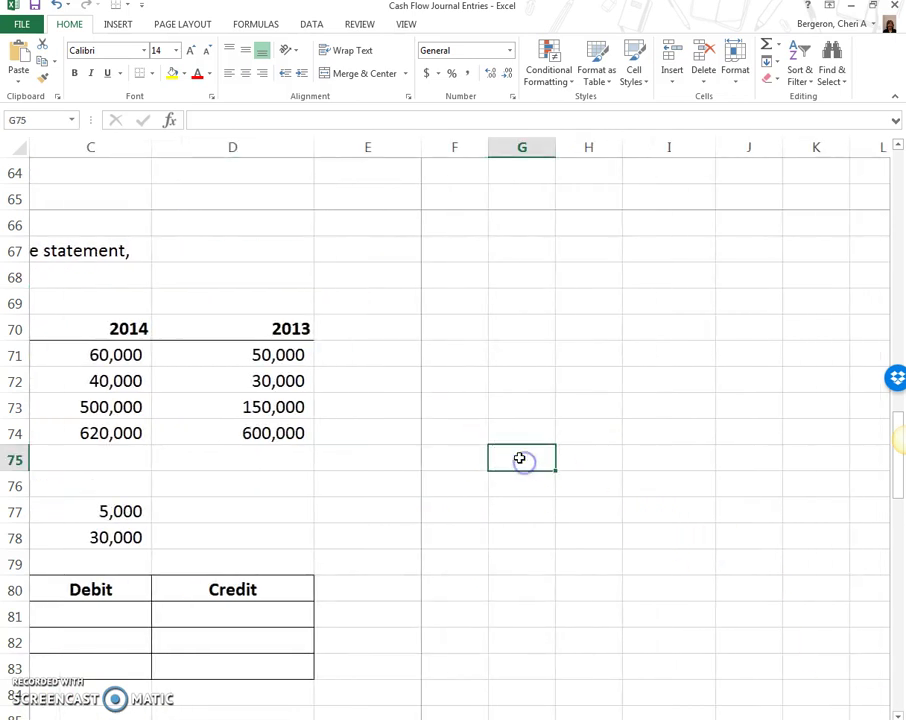
{"action": "type", "text": "Rea"}
{"action": "type", "text": "ained Earnings"}
{"action": "key", "text": "Tab"}
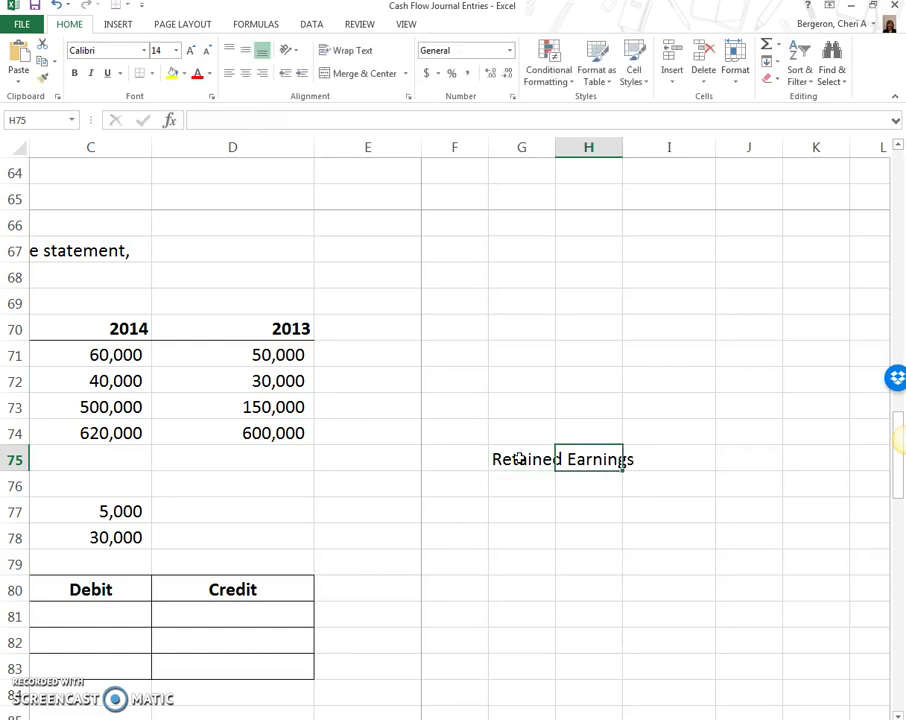
Enter 600000 in J75 as the beginning retained earnings amount.
{"action": "key", "text": "Tab"}
{"action": "key", "text": "Tab"}
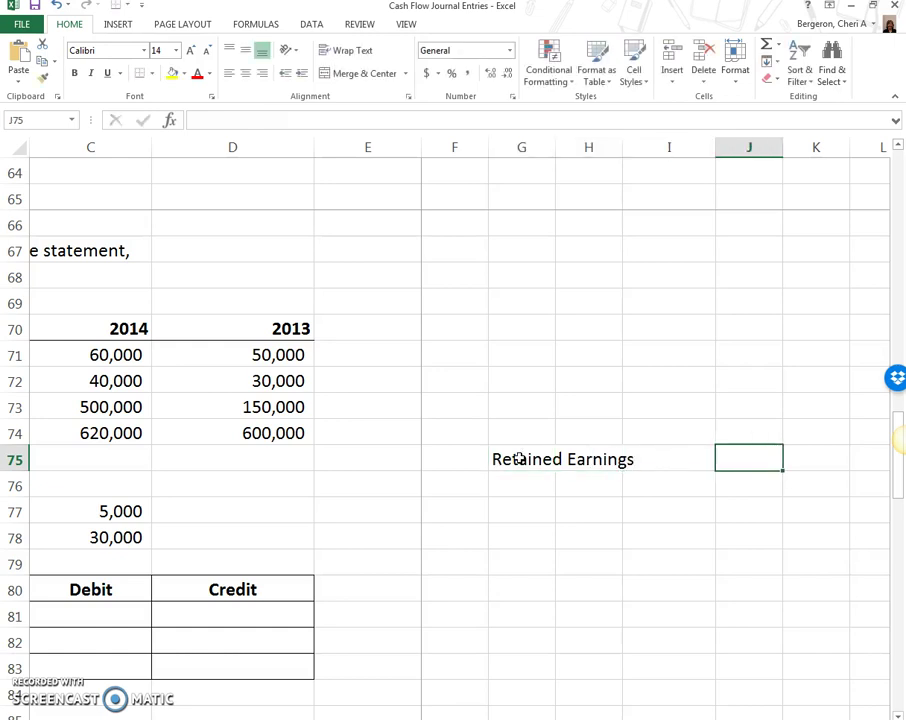
{"action": "type", "text": "60000"}
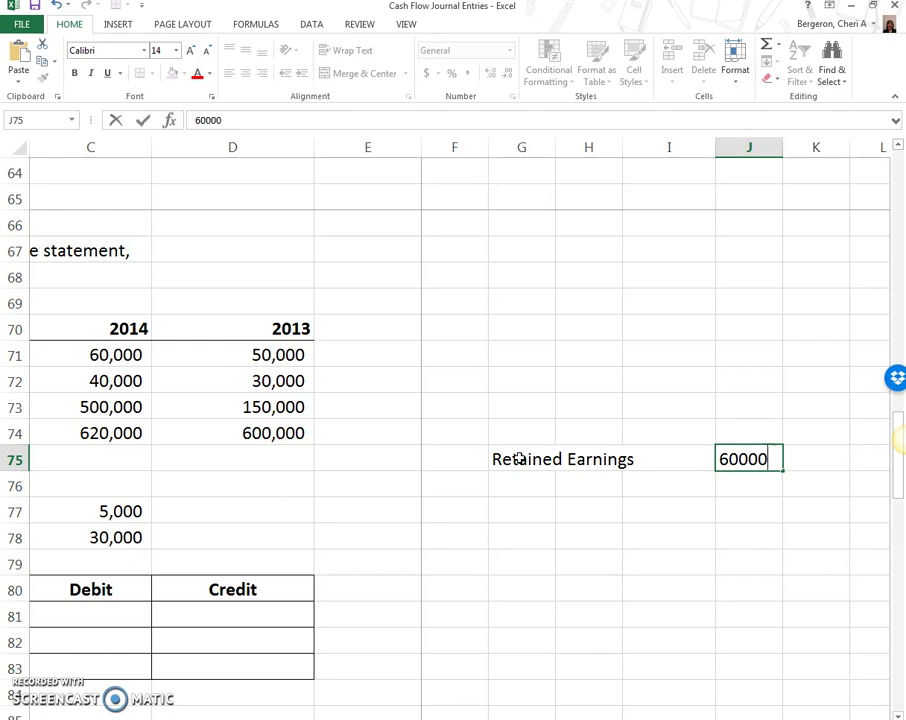
{"action": "key", "text": "Return"}
Add a Net Income line to the working calculation, with the label in G76 and 30000 in J76.
{"action": "key", "text": "Left"}
{"action": "key", "text": "Left"}
{"action": "key", "text": "Left"}
{"action": "type", "text": "N"}
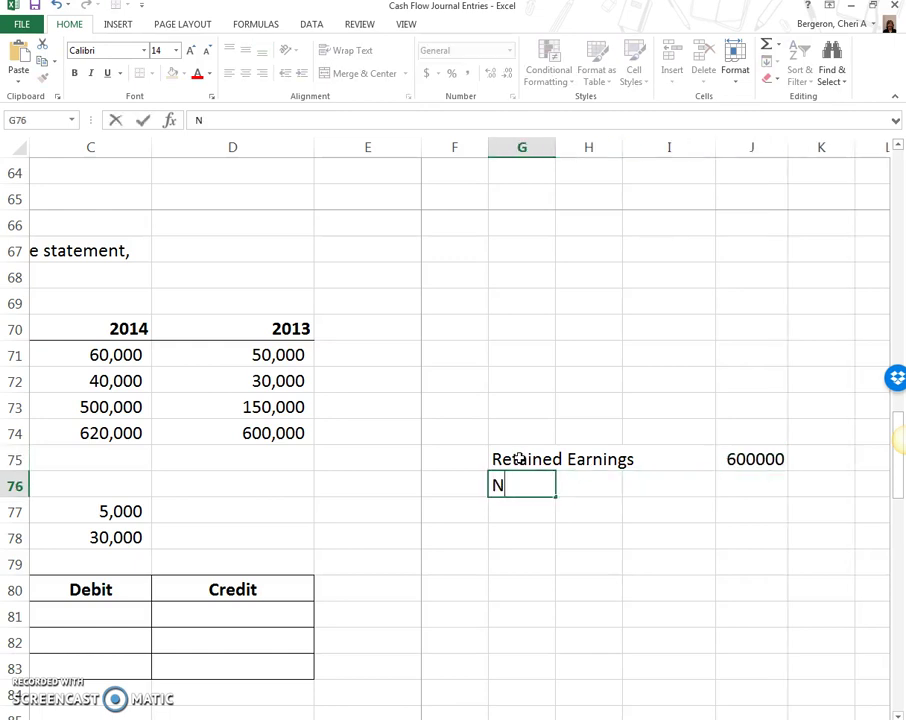
{"action": "type", "text": "et Income"}
{"action": "key", "text": "Tab"}
{"action": "key", "text": "Tab"}
{"action": "key", "text": "Tab"}
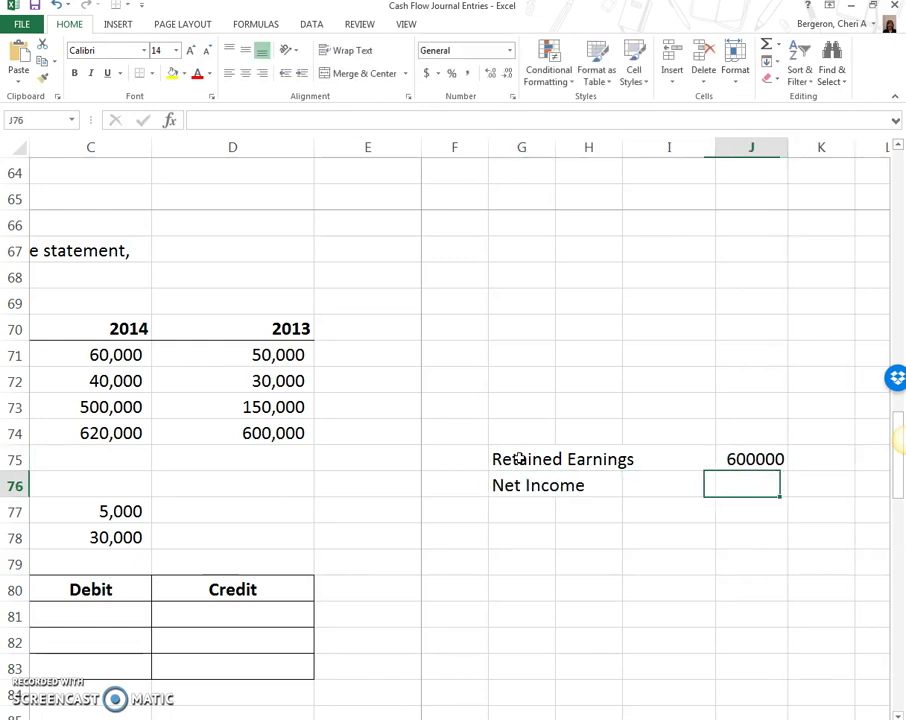
{"action": "type", "text": "30000"}
{"action": "key", "text": "Return"}
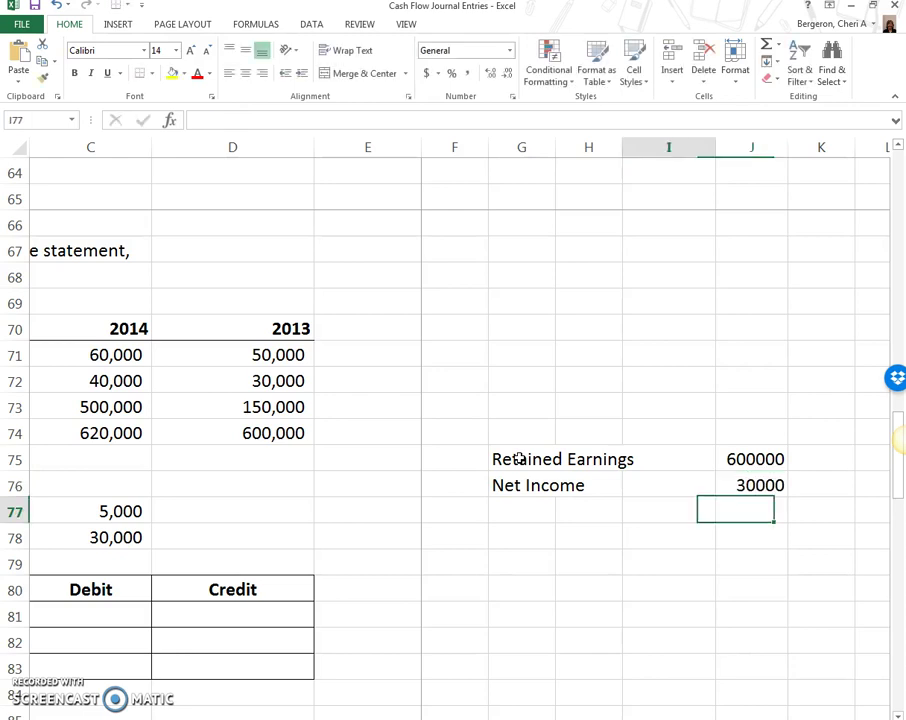
Label the dividends line of the working calculation Subtract Dividends in G77.
{"action": "key", "text": "Left"}
{"action": "key", "text": "Left"}
{"action": "key", "text": "Left"}
{"action": "type", "text": "Subtract Dividends"}
{"action": "key", "text": "Return"}
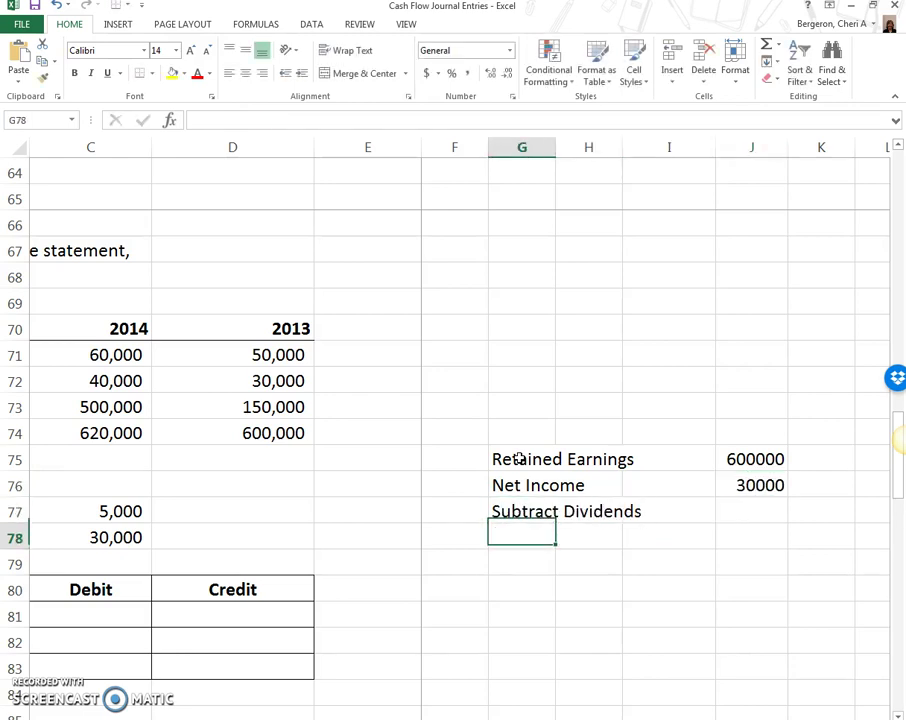
Add the closing line of the calculation: Ending Retained Earnings in G78 and 620000 in J78.
{"action": "type", "text": "Ending E"}
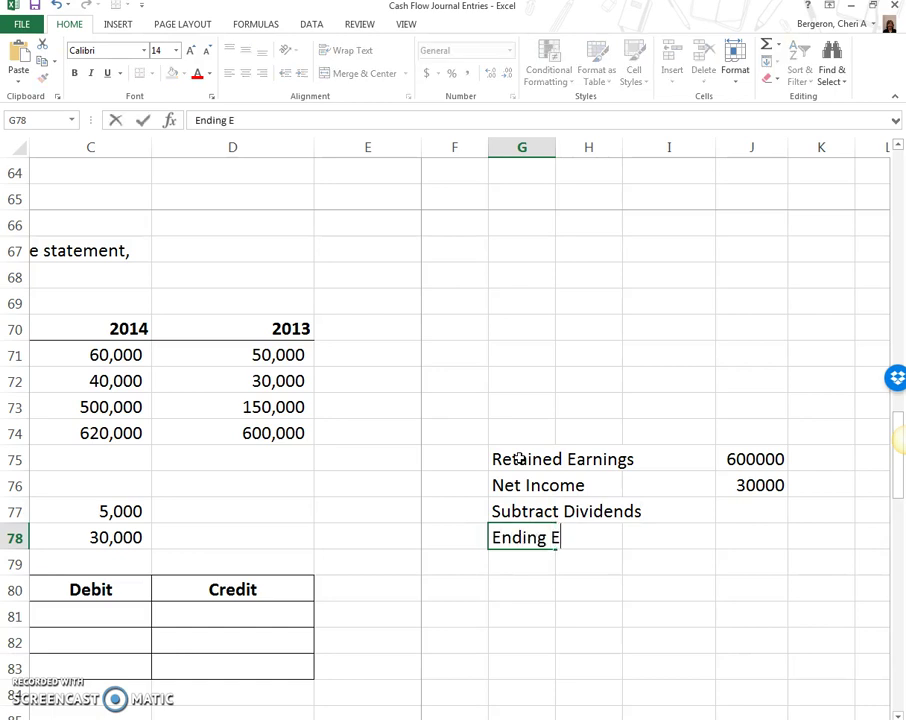
{"action": "key", "text": "BackSpace"}
{"action": "type", "text": "Retained Ear"}
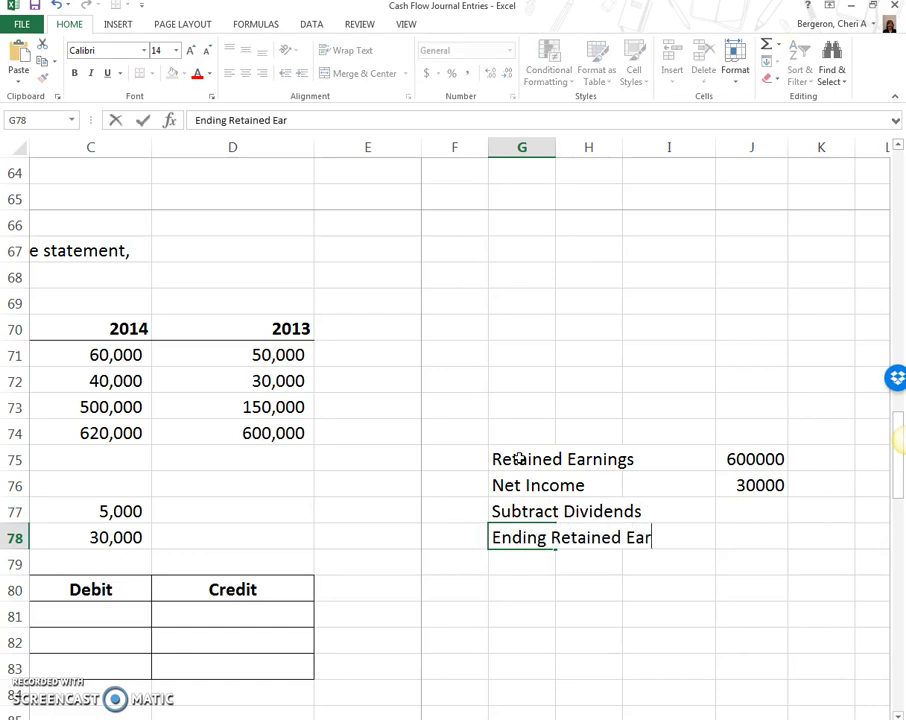
{"action": "type", "text": "nings"}
{"action": "key", "text": "Tab"}
{"action": "key", "text": "Tab"}
{"action": "key", "text": "Right"}
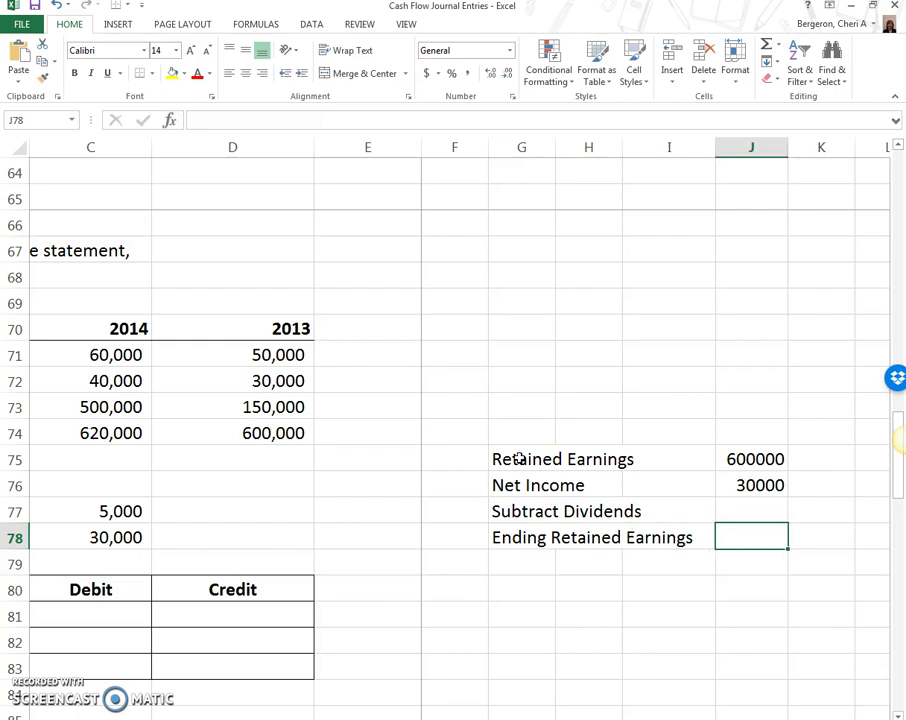
{"action": "type", "text": "620000"}
{"action": "key", "text": "Up"}
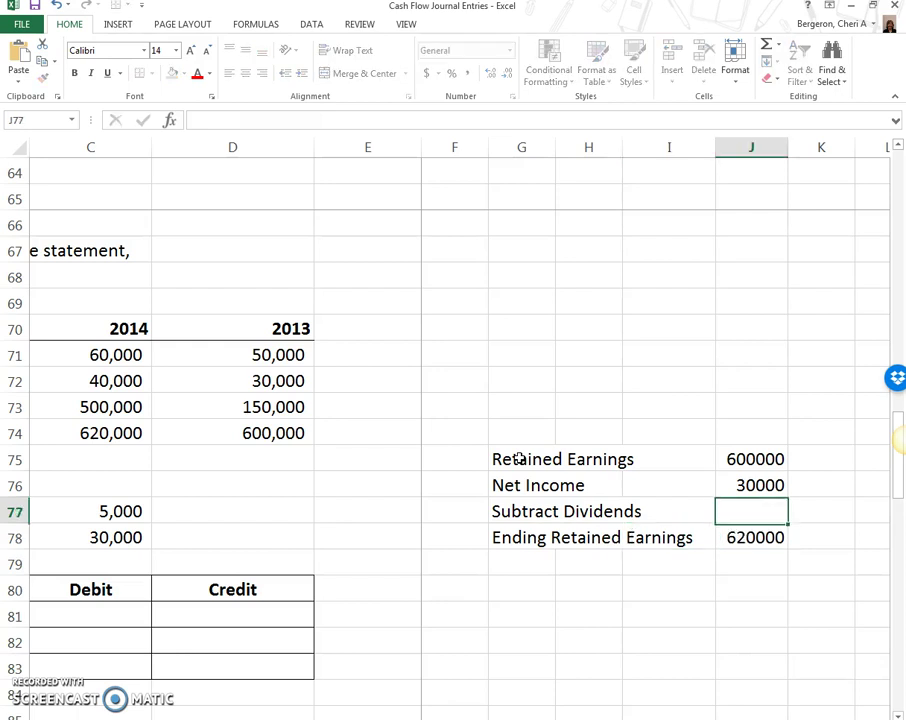
Apply a top and bottom border to the ending retained earnings amount in J78.
{"action": "key", "text": "Down"}
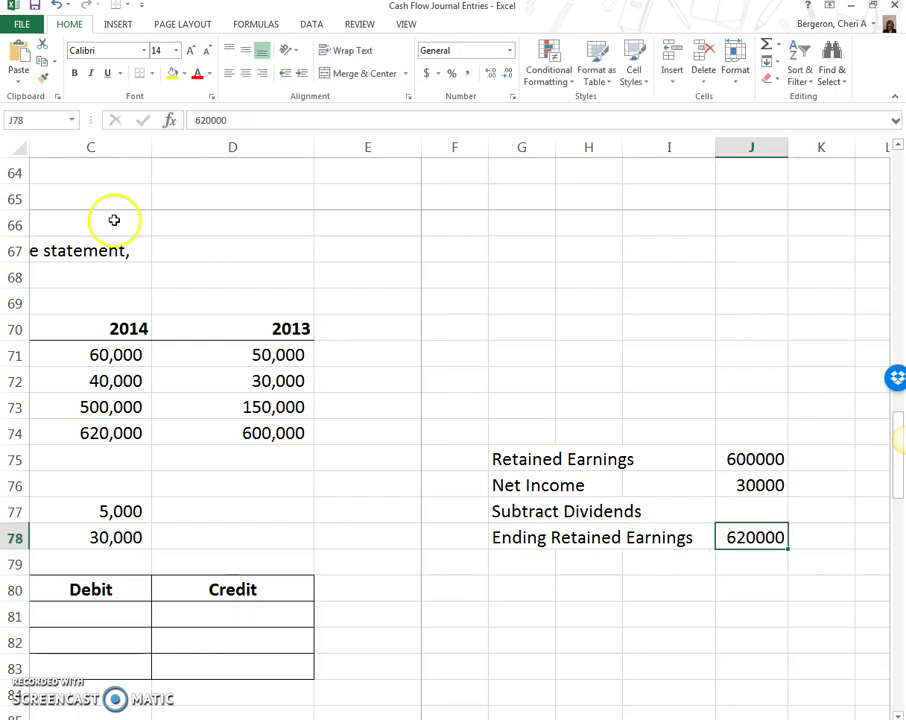
{"action": "left_click", "coordinate": [151, 73]}
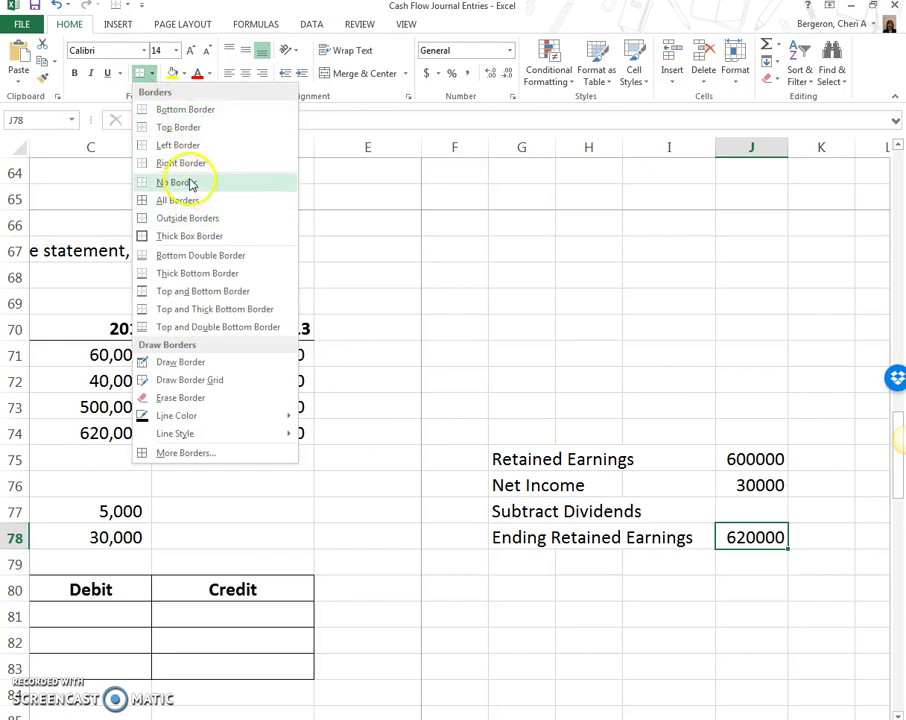
{"action": "left_click", "coordinate": [225, 291]}
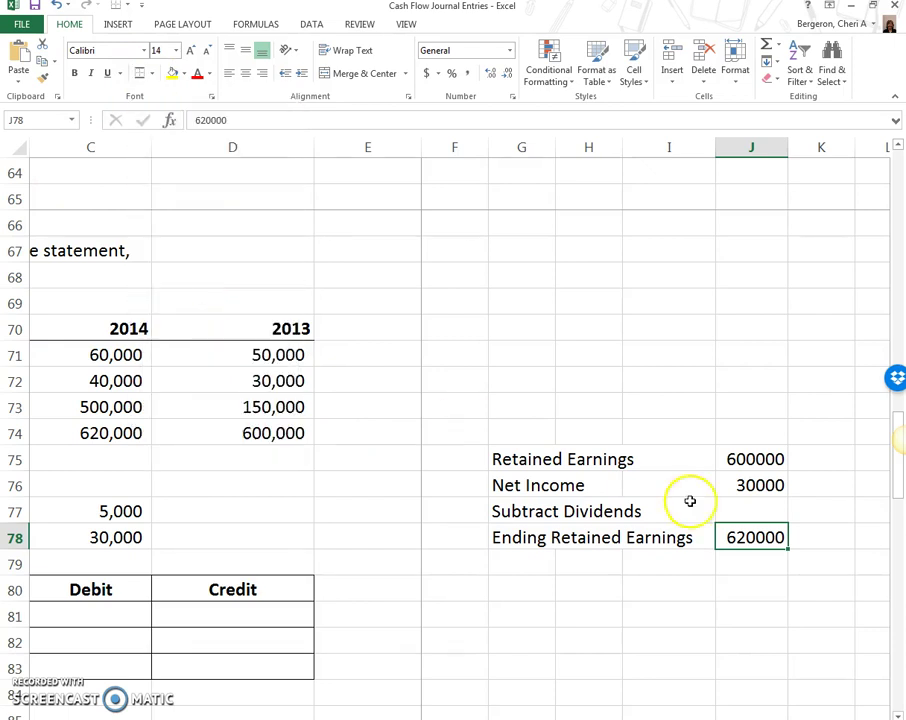
Enter -10000 in J77 as the dividends amount subtracted from retained earnings.
{"action": "left_click", "coordinate": [765, 511]}
{"action": "type", "text": "-10000"}
{"action": "key", "text": "Return"}
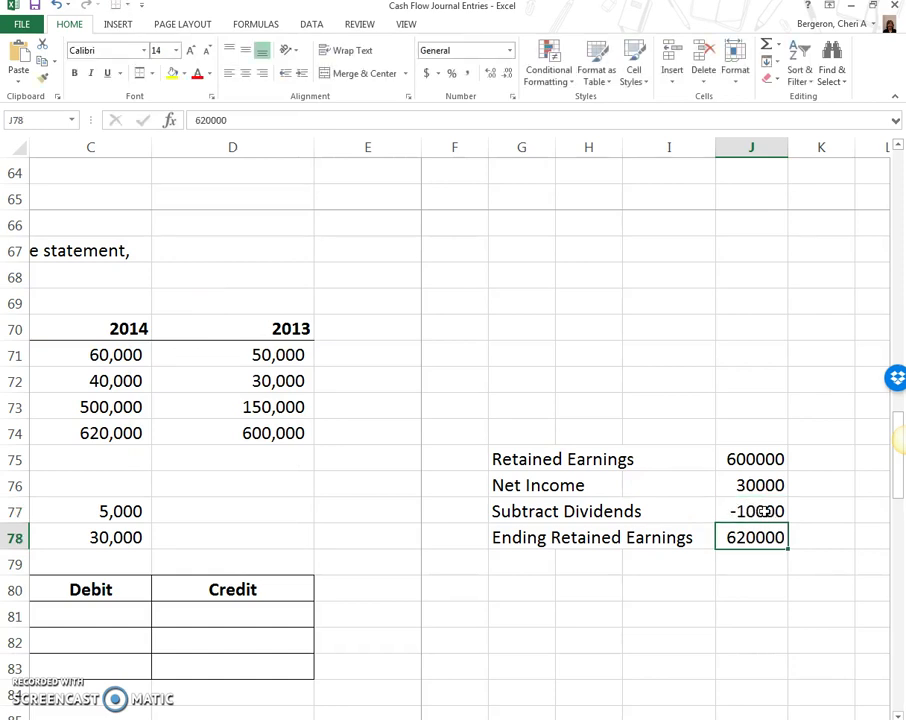
{"action": "left_click", "coordinate": [546, 585]}
{"action": "left_click_drag", "start_coordinate": [610, 511], "coordinate": [748, 515]}
{"action": "left_click", "coordinate": [705, 694]}
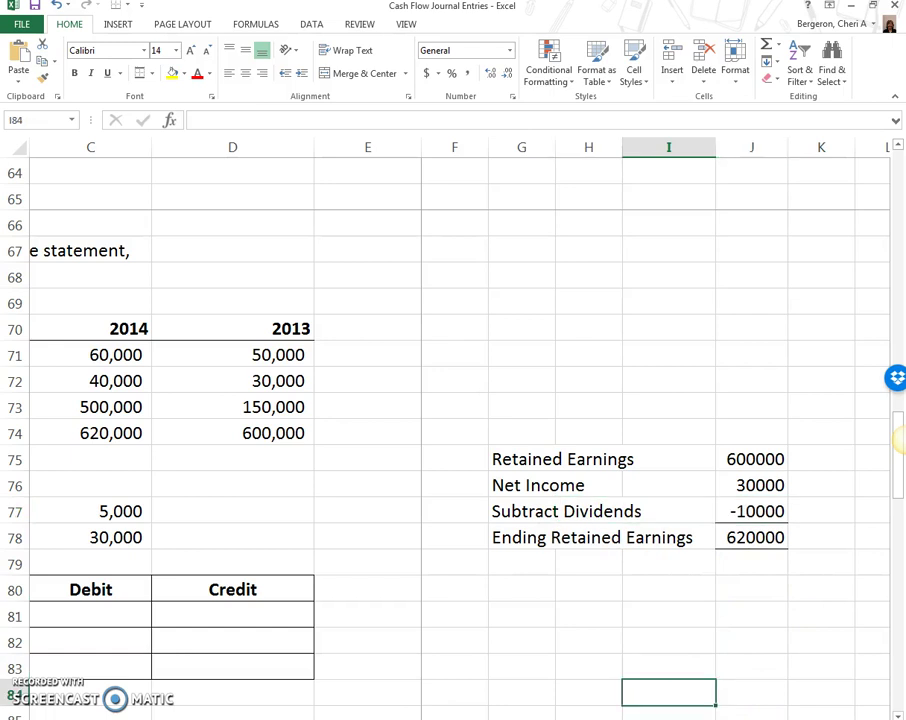
Enter the dividend declaration accounts for transaction 6: Cash Dividends in B81 and an indented Dividends Payable in B82.
{"action": "scroll", "coordinate": [450, 600], "scroll_direction": "left", "scroll_amount": 3}
{"action": "left_click", "coordinate": [196, 612]}
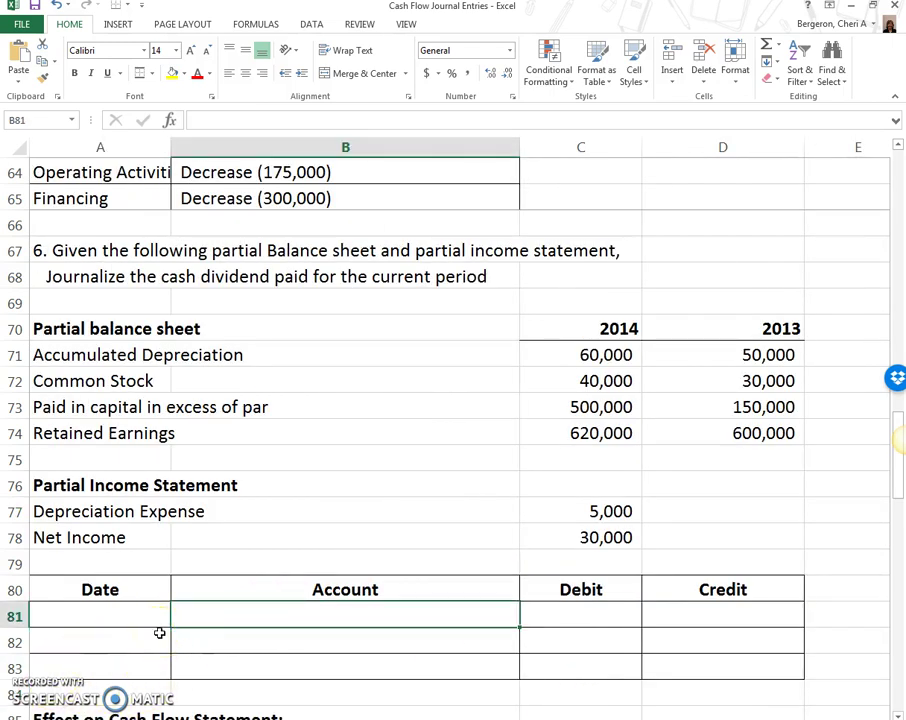
{"action": "type", "text": "Cash Divid"}
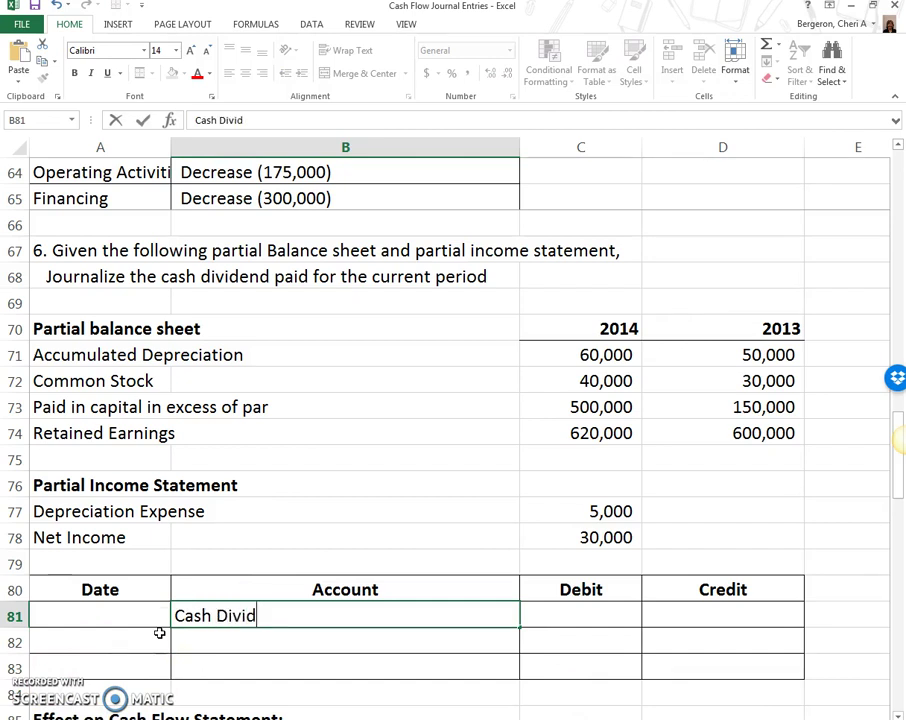
{"action": "type", "text": "ends"}
{"action": "key", "text": "Return"}
{"action": "type", "text": "Dividends Payab"}
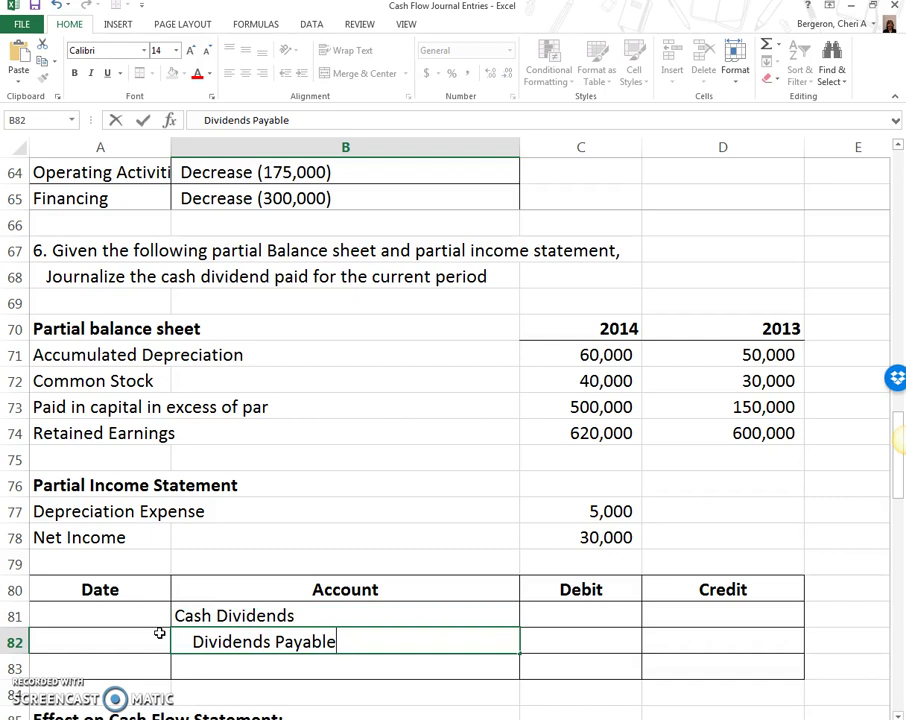
Record the declaration amounts: debit Cash Dividends 10000 in C81 and credit Dividends Payable 10000 in D82.
{"action": "key", "text": "Tab"}
{"action": "key", "text": "Up"}
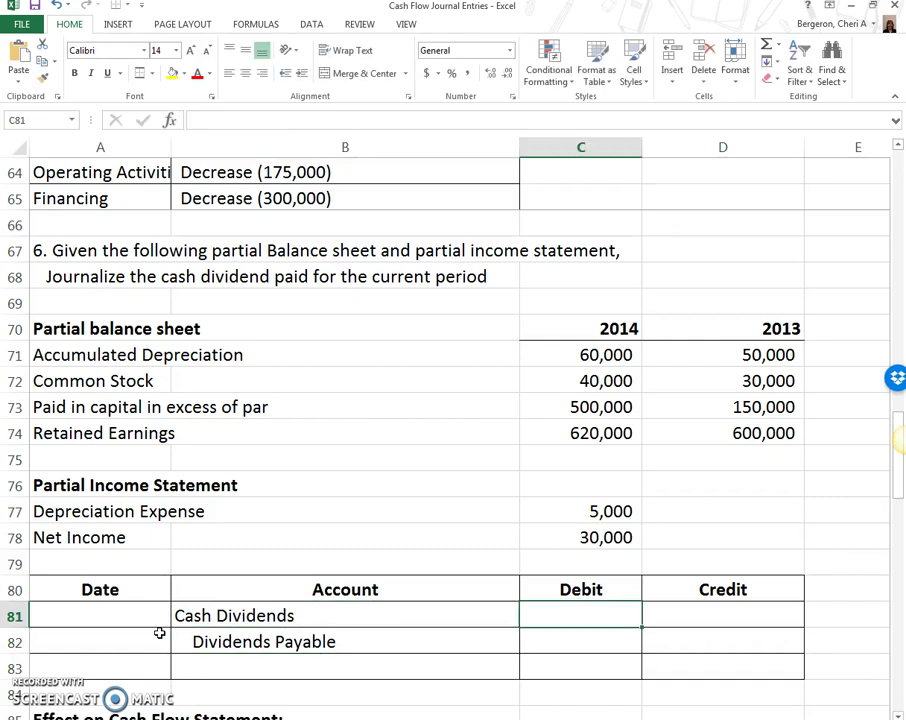
{"action": "type", "text": "10000"}
{"action": "key", "text": "Return"}
{"action": "key", "text": "Tab"}
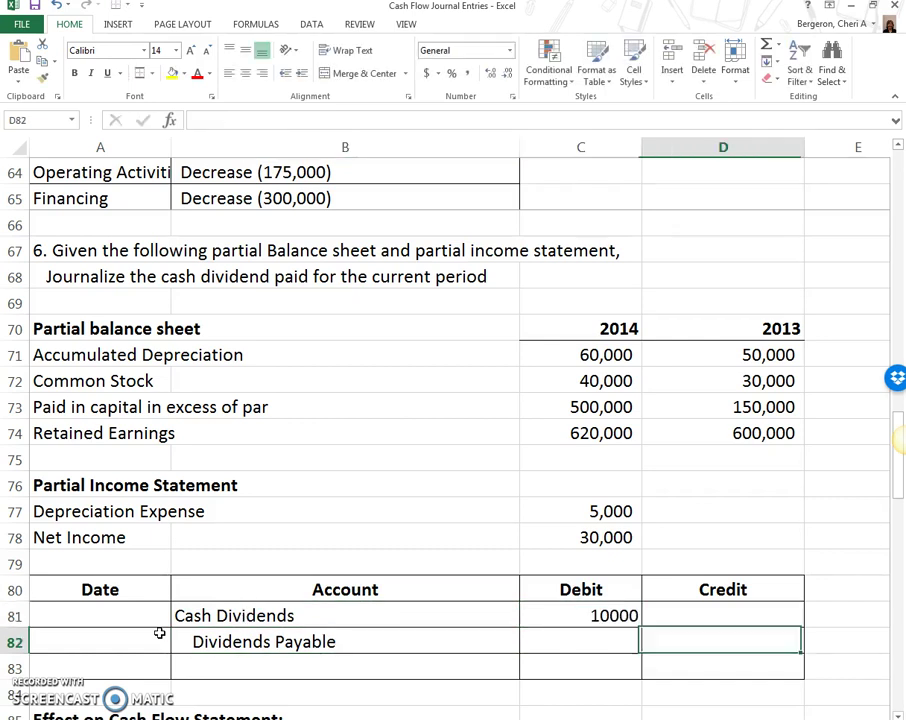
{"action": "type", "text": "10000"}
{"action": "key", "text": "Return"}
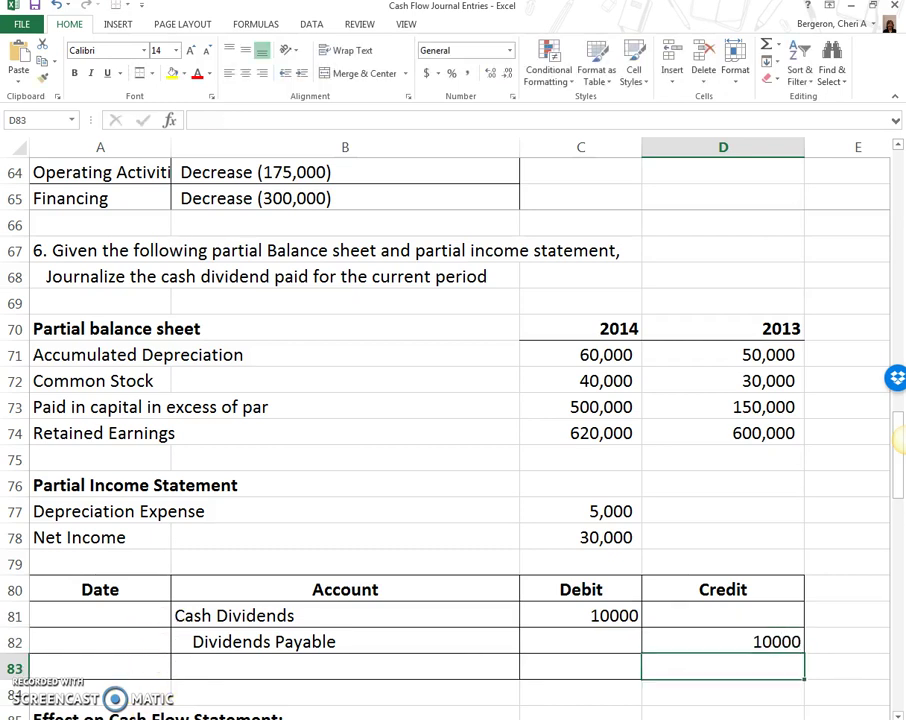
Enter the dividend payment accounts: Dividends Payable in B83 and an indented Cash in B84.
{"action": "scroll", "coordinate": [212, 510], "scroll_direction": "down", "scroll_amount": 2}
{"action": "left_click", "coordinate": [224, 508]}
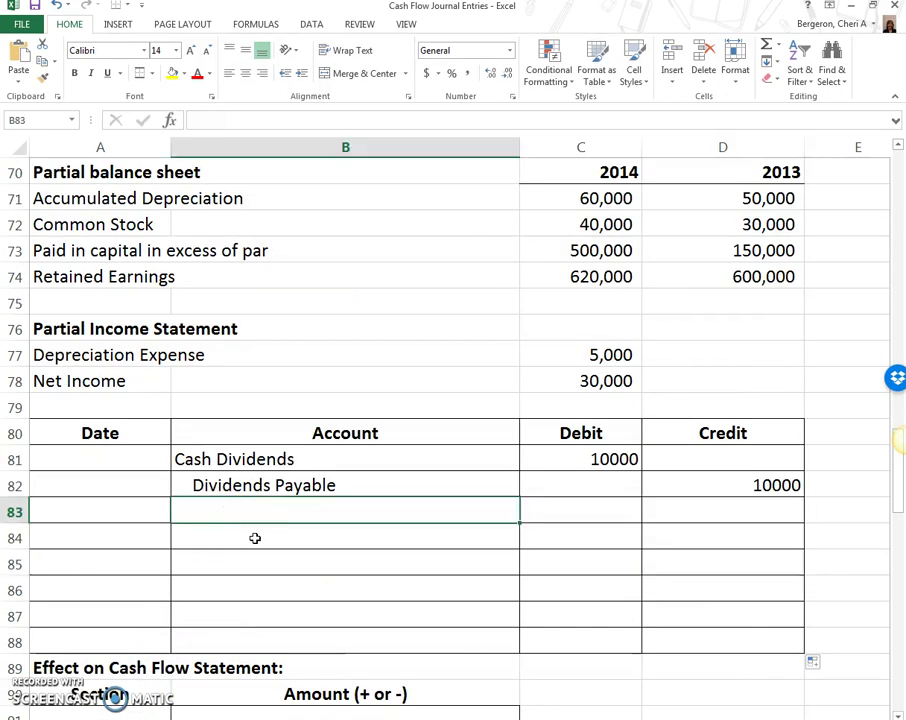
{"action": "type", "text": "Dividends Payable"}
{"action": "key", "text": "Return"}
{"action": "type", "text": "Cash"}
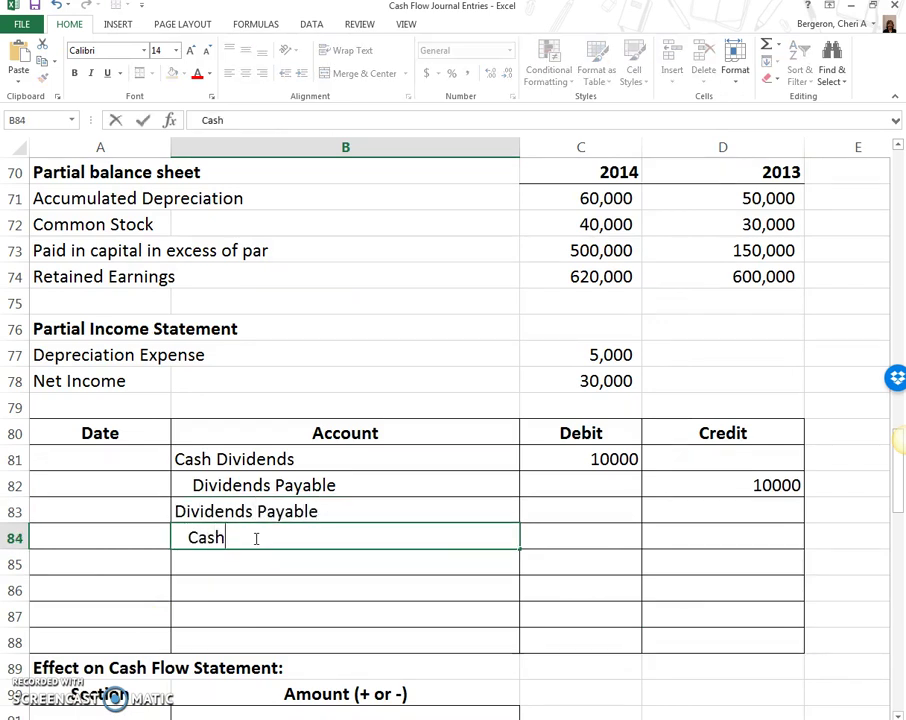
Record the payment amounts: debit Dividends Payable 10000 in C83 and credit Cash 10000 in D84.
{"action": "key", "text": "Up"}
{"action": "key", "text": "Right"}
{"action": "type", "text": "10000"}
{"action": "key", "text": "Return"}
{"action": "key", "text": "Right"}
{"action": "type", "text": "1"}
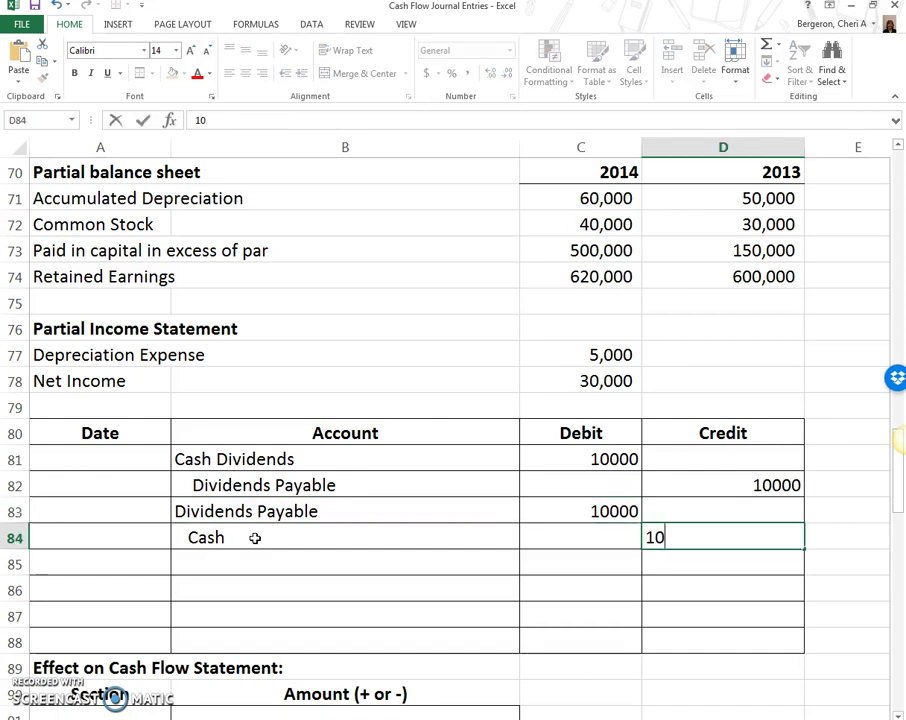
{"action": "key", "text": "Return"}
{"action": "key", "text": "Home"}
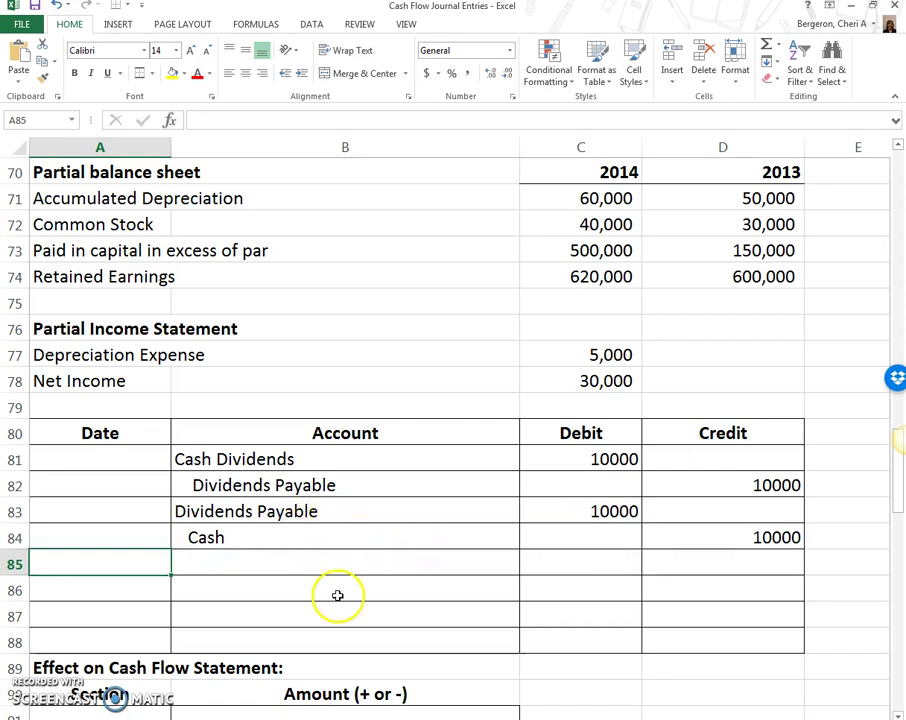
State the cash flow effect for transaction 6: Financing in A91 with Decrease 10,000 in B91.
{"action": "scroll", "coordinate": [337, 595], "scroll_direction": "down", "scroll_amount": 1}
{"action": "left_click", "coordinate": [155, 643]}
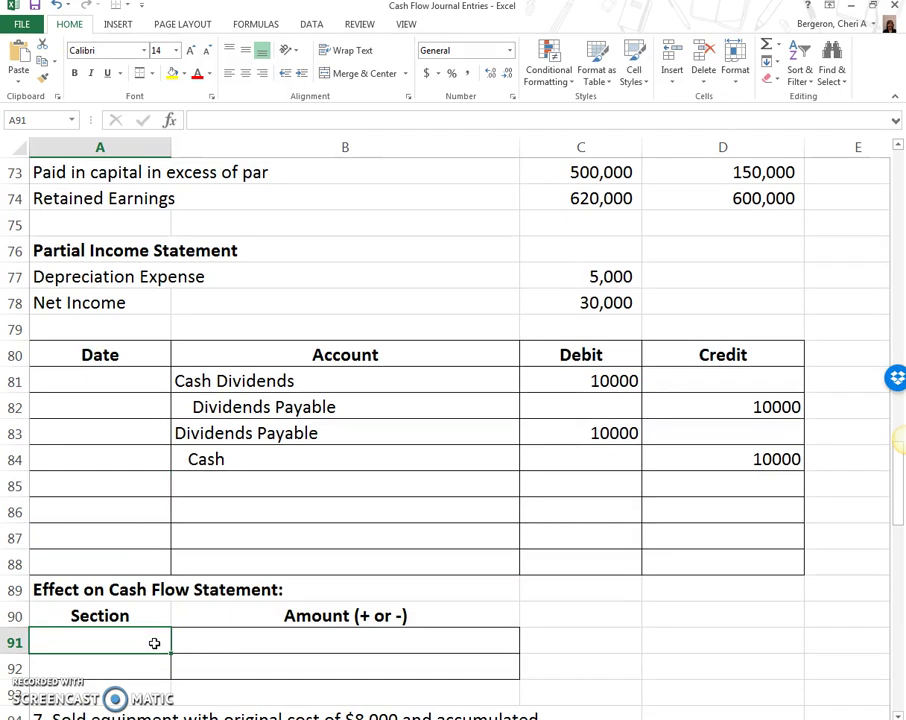
{"action": "type", "text": "Financing"}
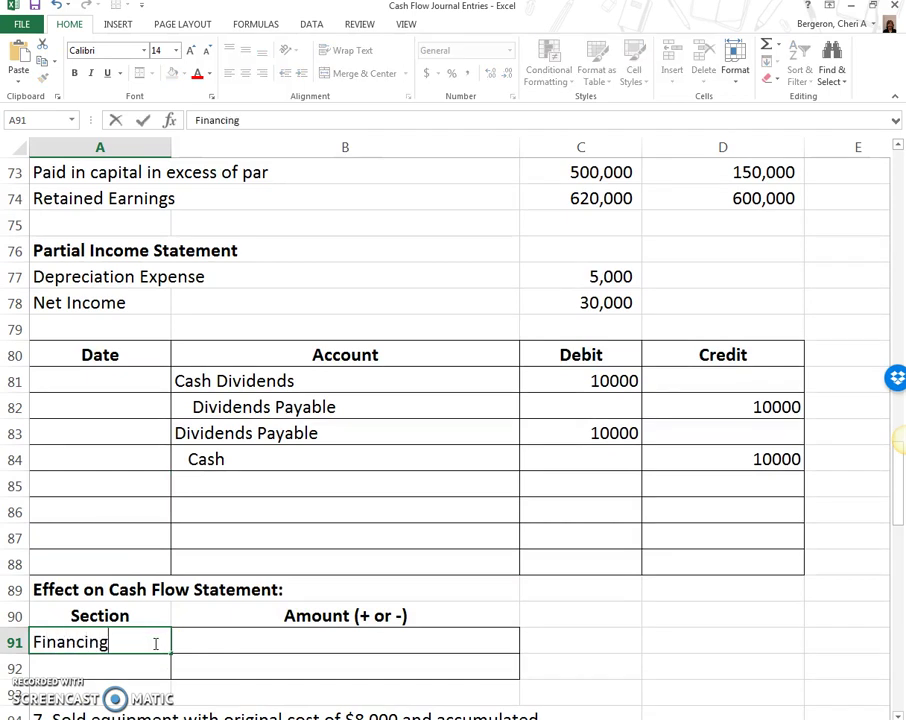
{"action": "key", "text": "Tab"}
{"action": "type", "text": "De"}
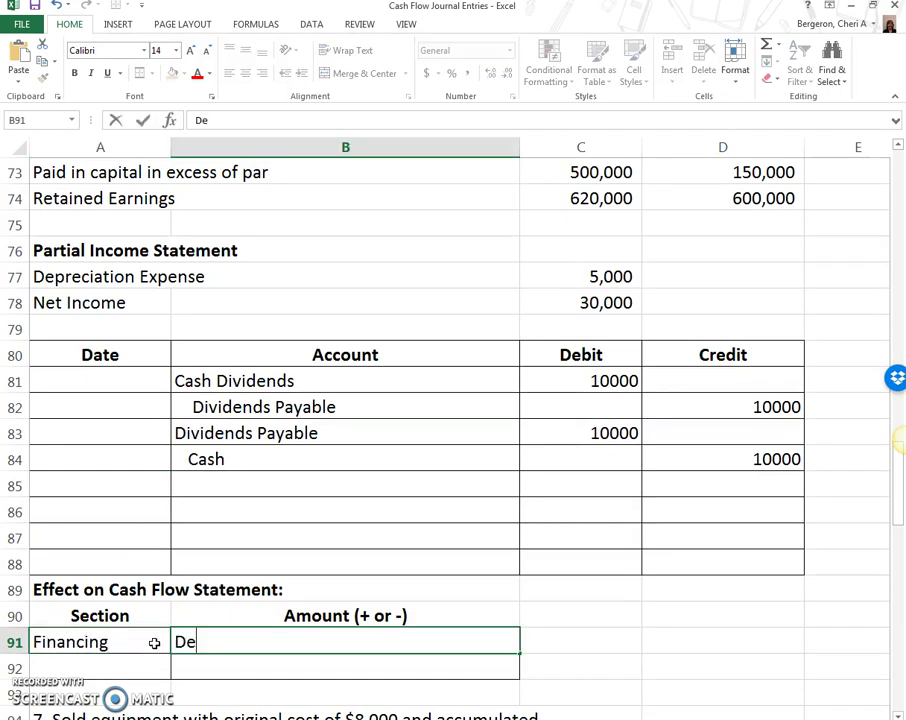
{"action": "type", "text": "crease 10,"}
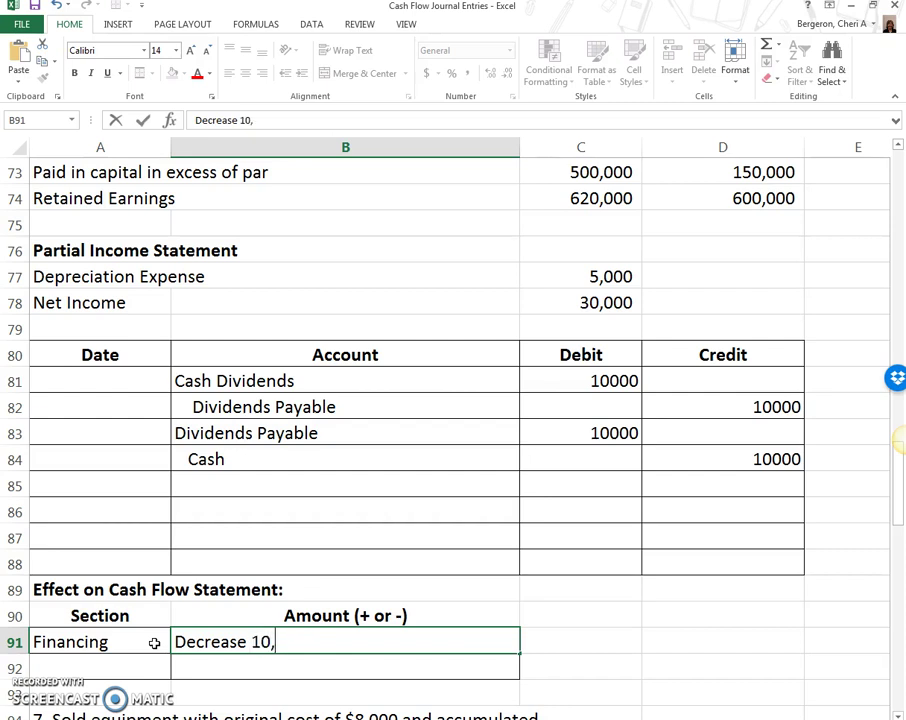
{"action": "type", "text": "000"}
{"action": "key", "text": "Return"}
Start the closing entry for the dividends by entering Closing in A85 and Retained Earnings in B85.
{"action": "left_click", "coordinate": [335, 485]}
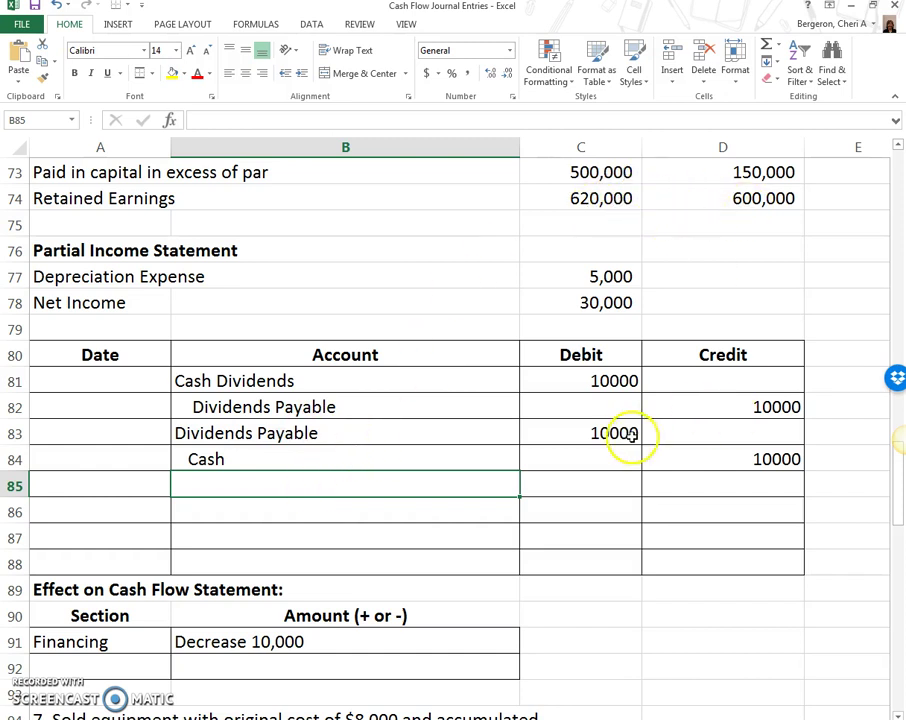
{"action": "left_click", "coordinate": [97, 484]}
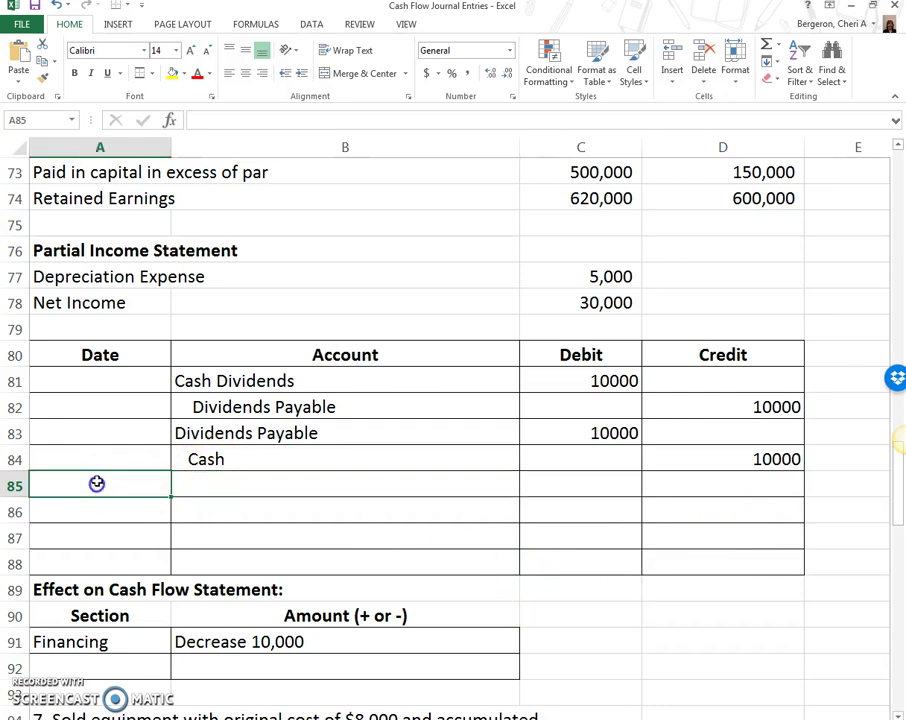
{"action": "type", "text": "Closing"}
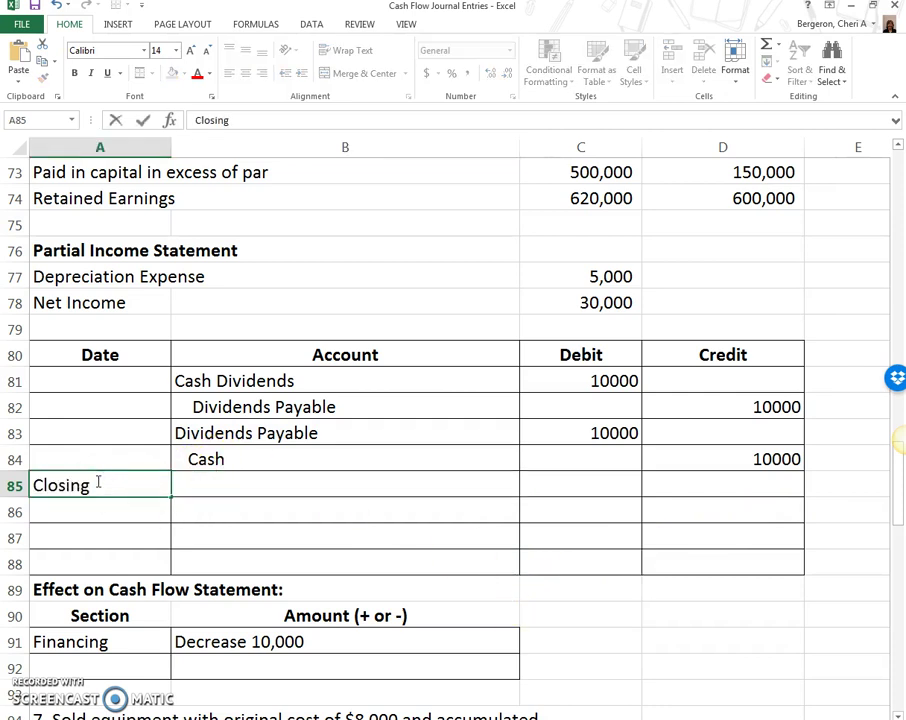
{"action": "key", "text": "Tab"}
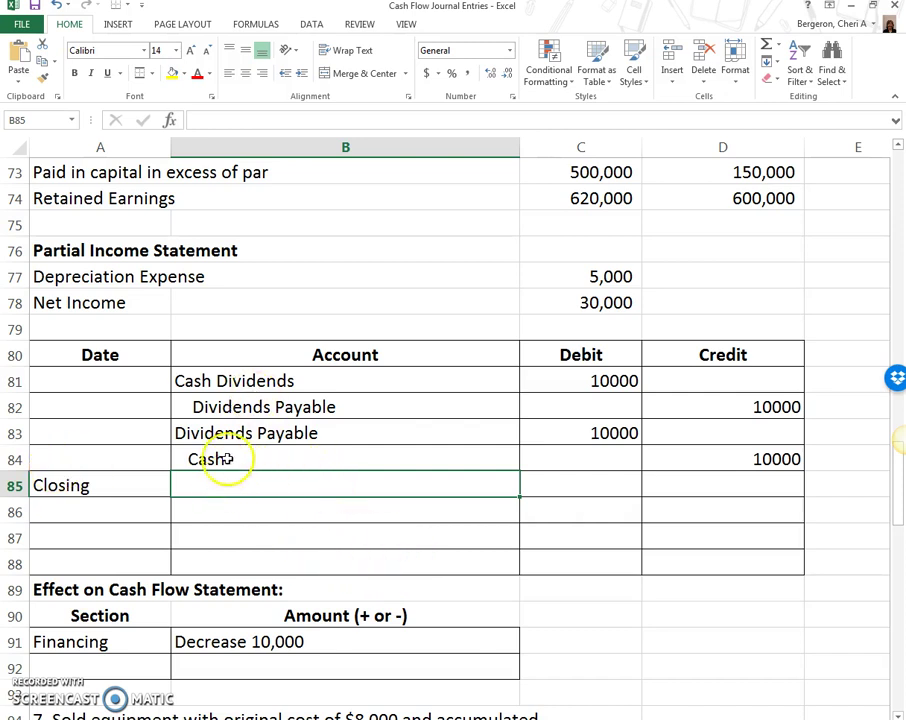
{"action": "type", "text": "Retained DEarnings"}
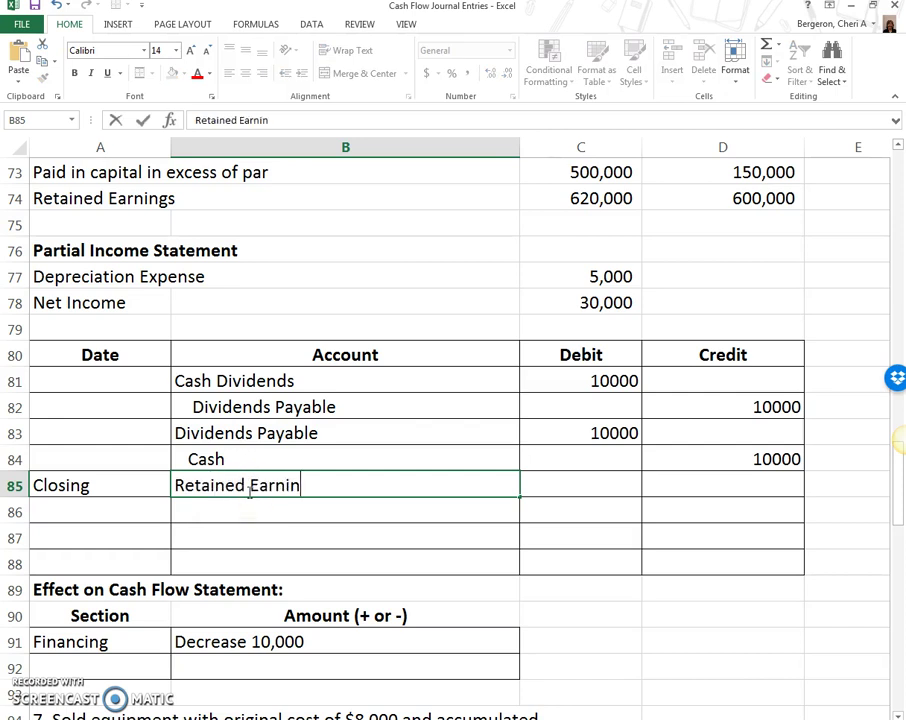
{"action": "key", "text": "Return"}
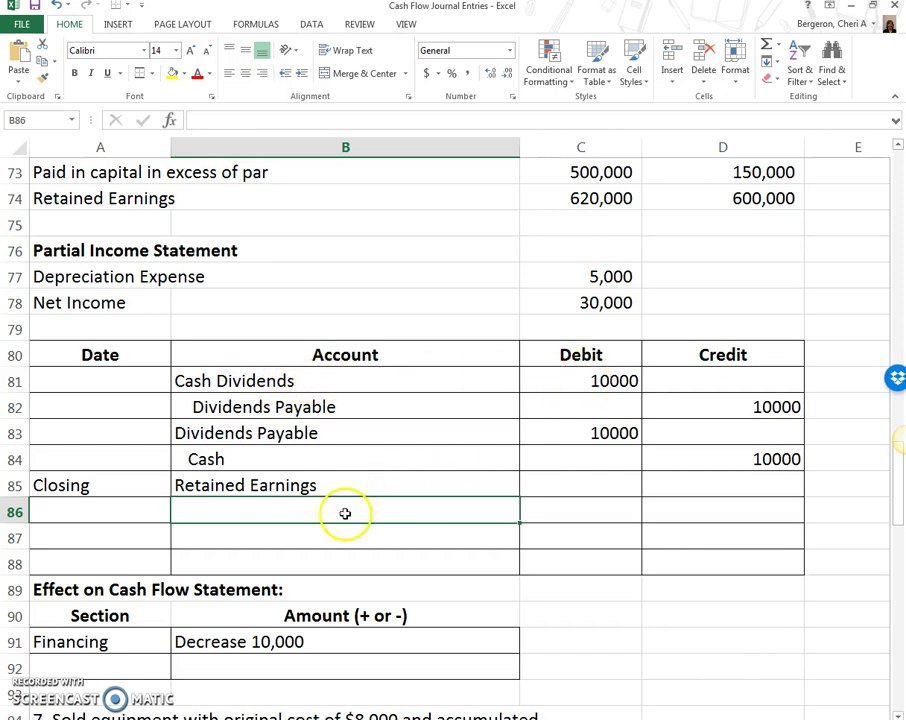
Complete the dividend closing entry: indented Cash Dividends in B86, debit Retained Earnings 10000 in C85 and credit 10000 in D86.
{"action": "type", "text": "Cash Divide"}
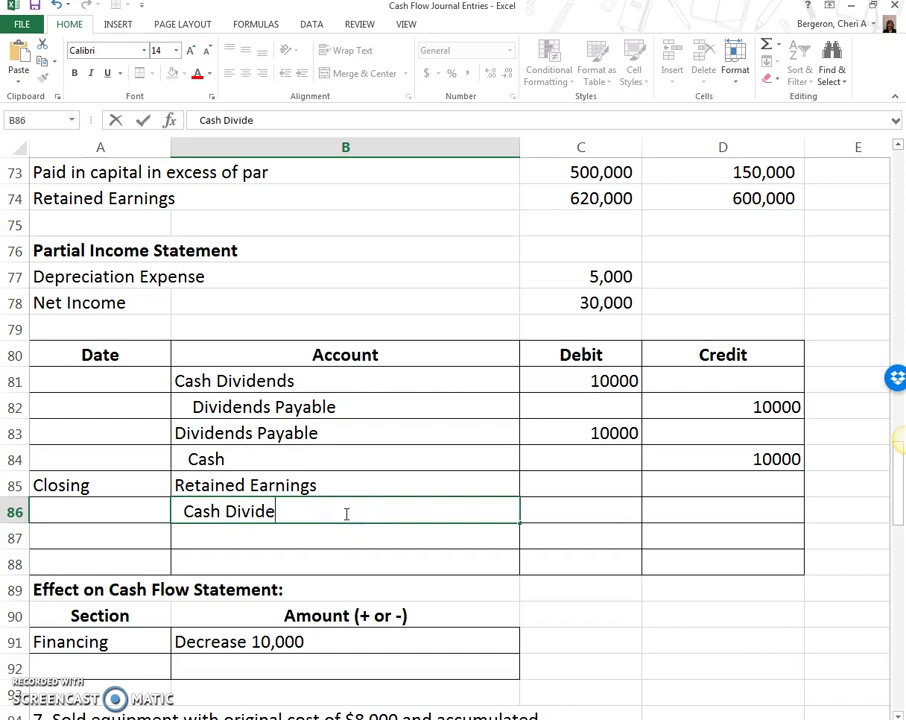
{"action": "key", "text": "Up"}
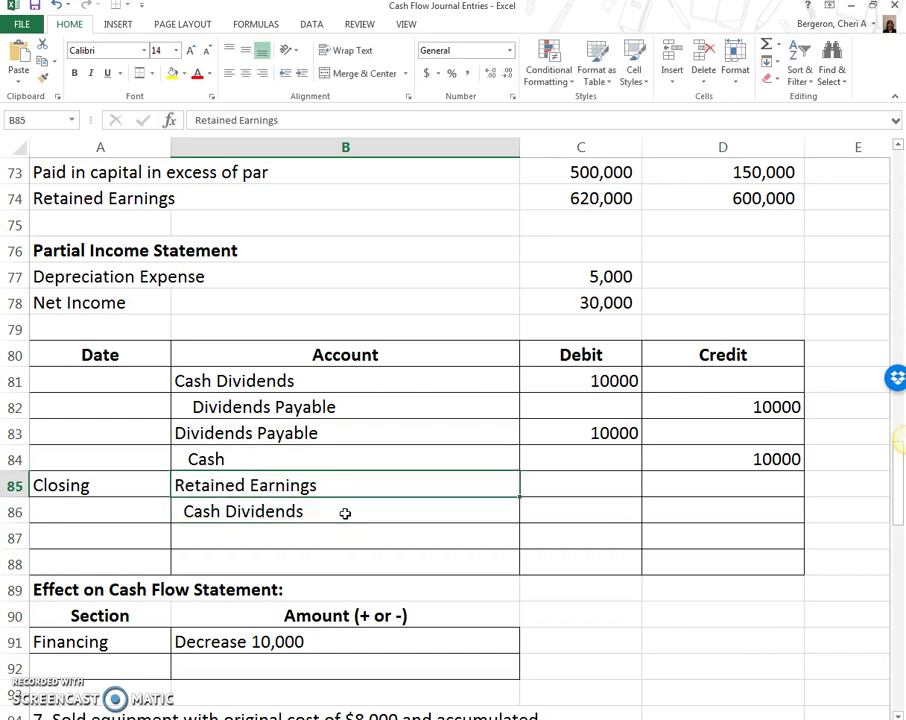
{"action": "key", "text": "Right"}
{"action": "type", "text": "10000"}
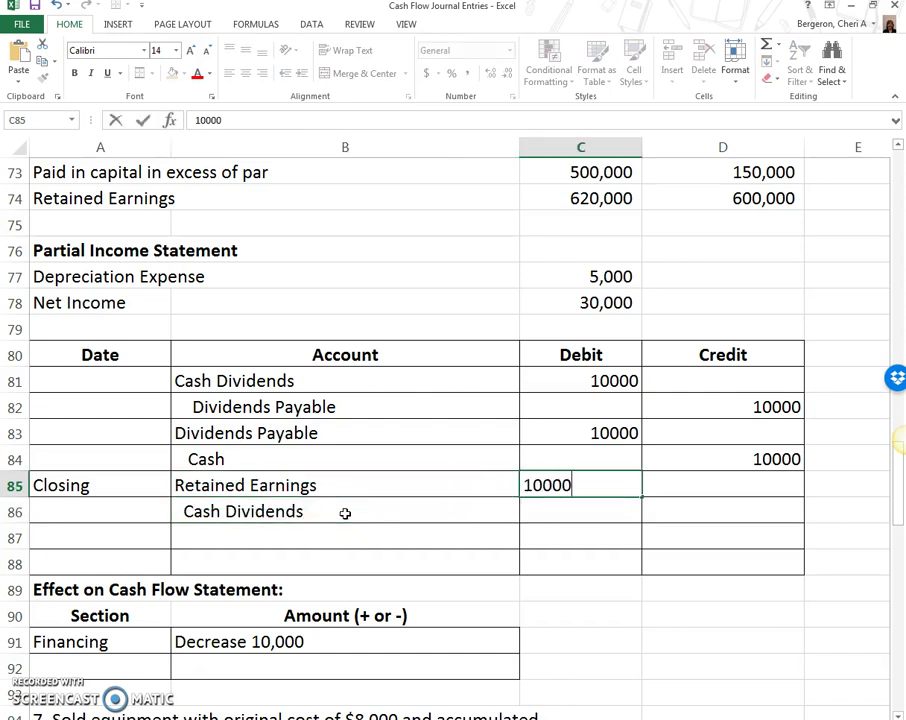
{"action": "key", "text": "Down"}
{"action": "key", "text": "Right"}
{"action": "type", "text": "10"}
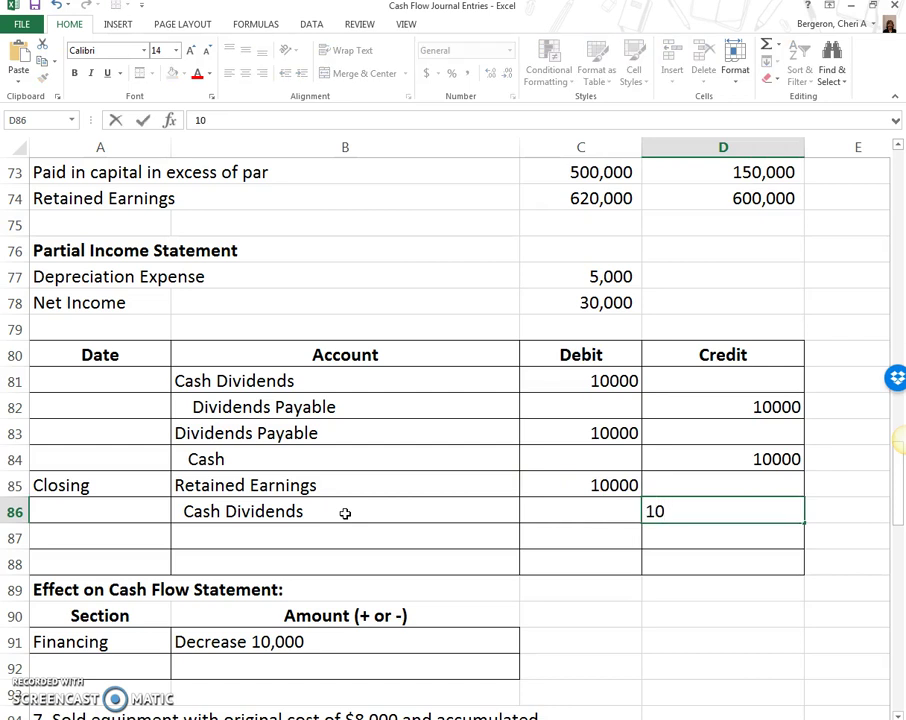
{"action": "key", "text": "Return"}
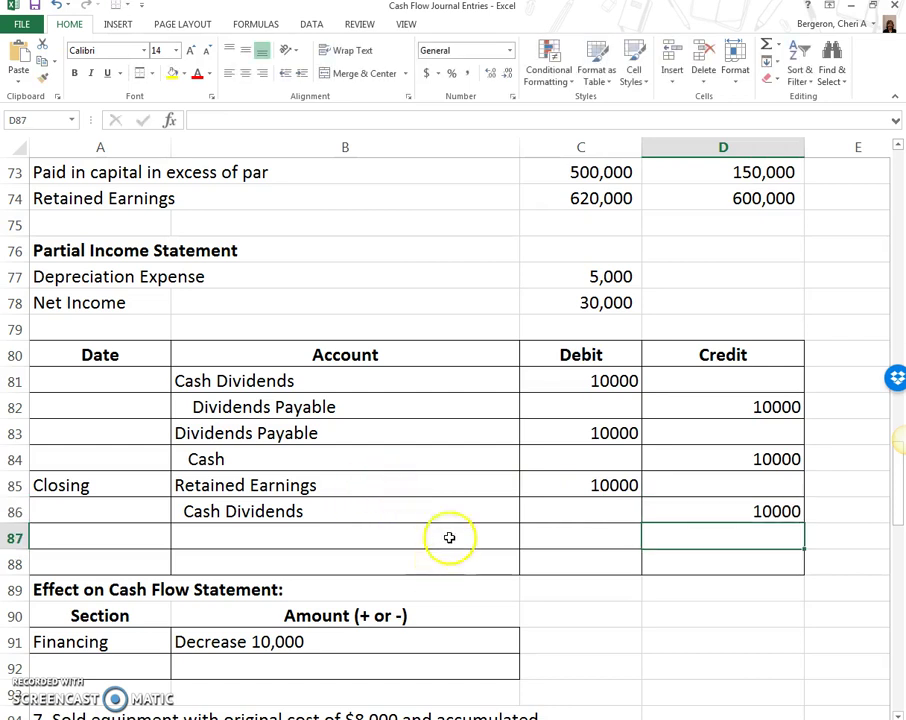
Review how the dividends and net income explain the change in retained earnings, comparing the balance sheet, side calculation and transaction 6 entries.
{"action": "left_click", "coordinate": [707, 200]}
{"action": "left_click_drag", "start_coordinate": [627, 198], "coordinate": [580, 224]}
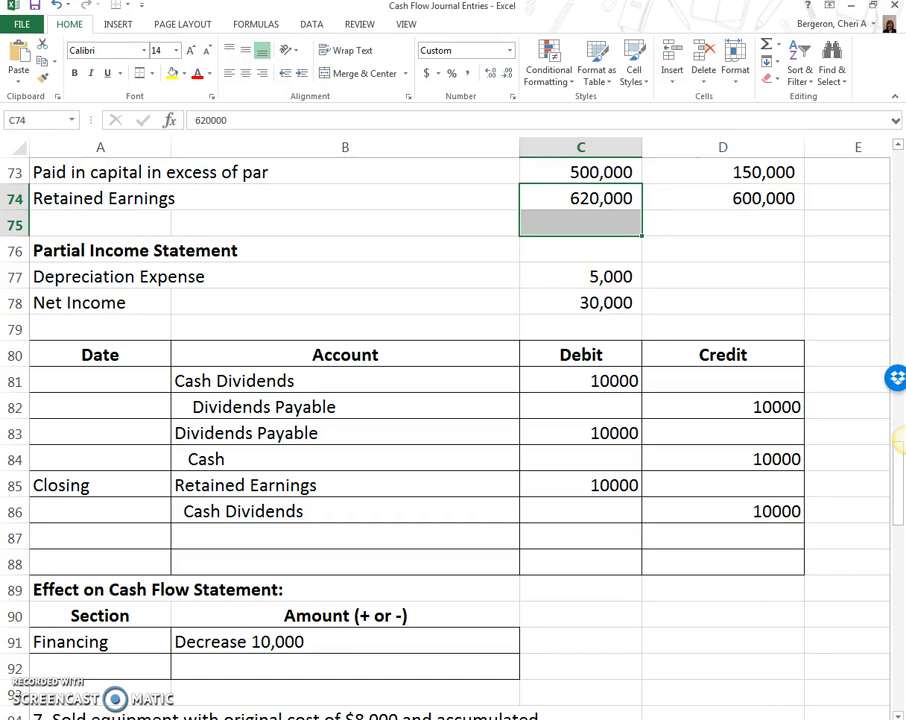
{"action": "scroll", "coordinate": [460, 420], "scroll_direction": "right", "scroll_amount": 2}
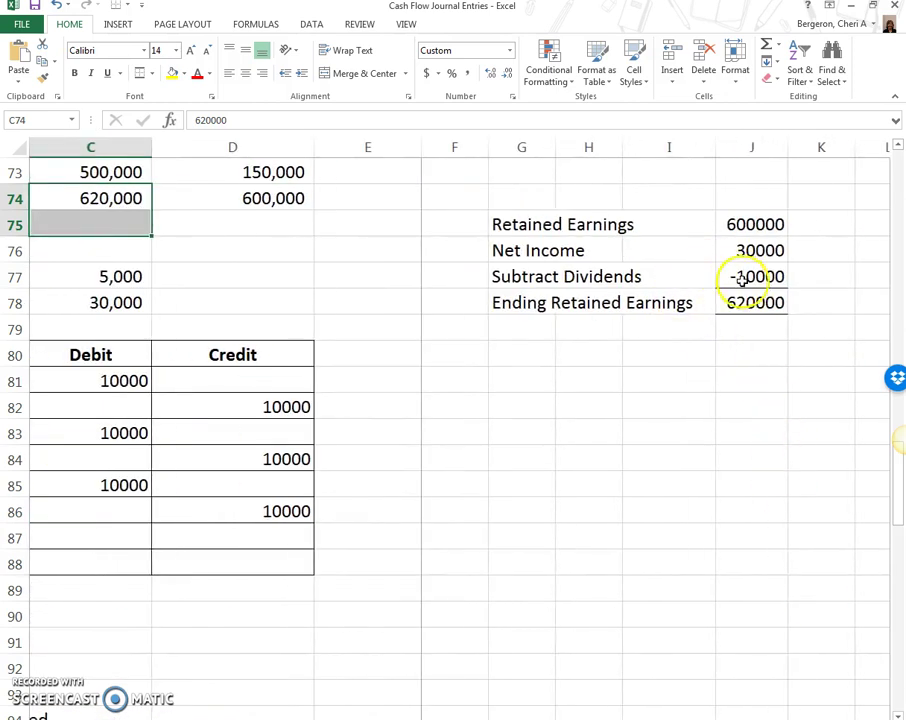
{"action": "left_click", "coordinate": [741, 280]}
{"action": "scroll", "coordinate": [720, 590], "scroll_direction": "left", "scroll_amount": 2}
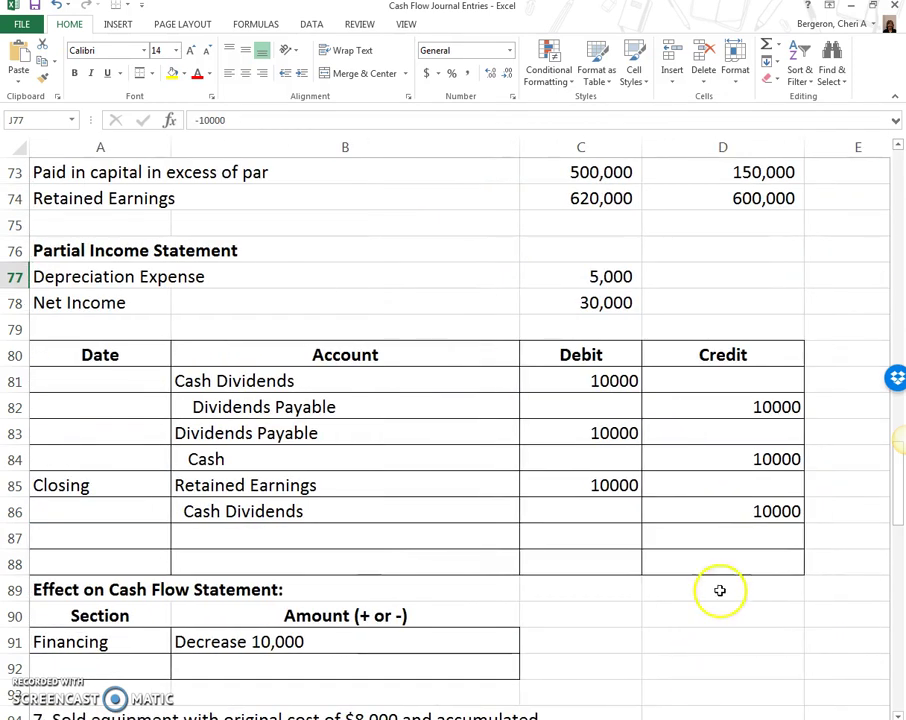
{"action": "left_click", "coordinate": [722, 510]}
{"action": "left_click", "coordinate": [70, 638]}
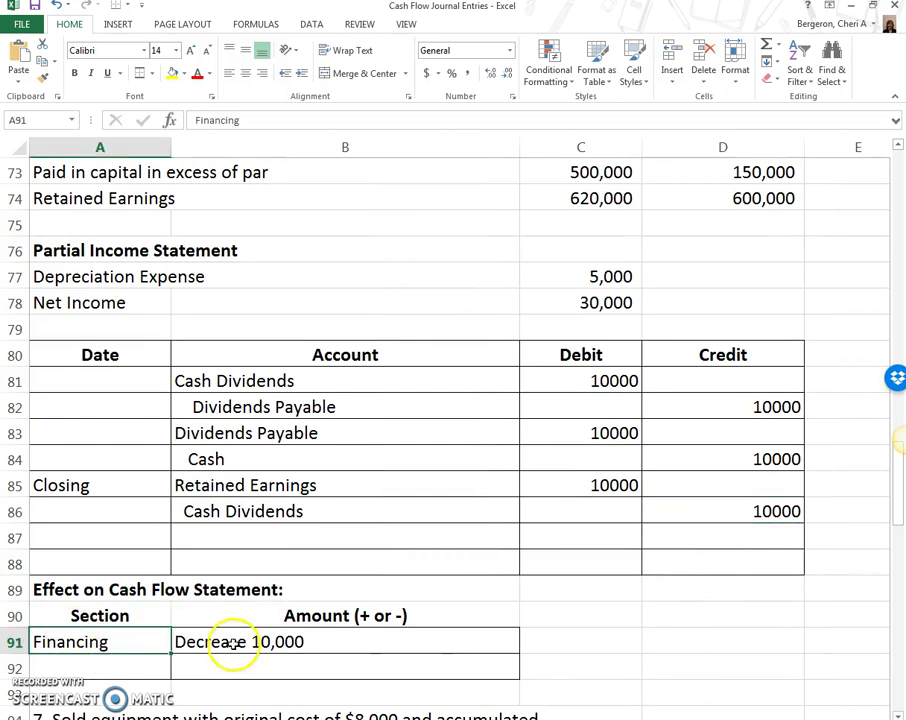
{"action": "scroll", "coordinate": [234, 648], "scroll_direction": "down", "scroll_amount": 1}
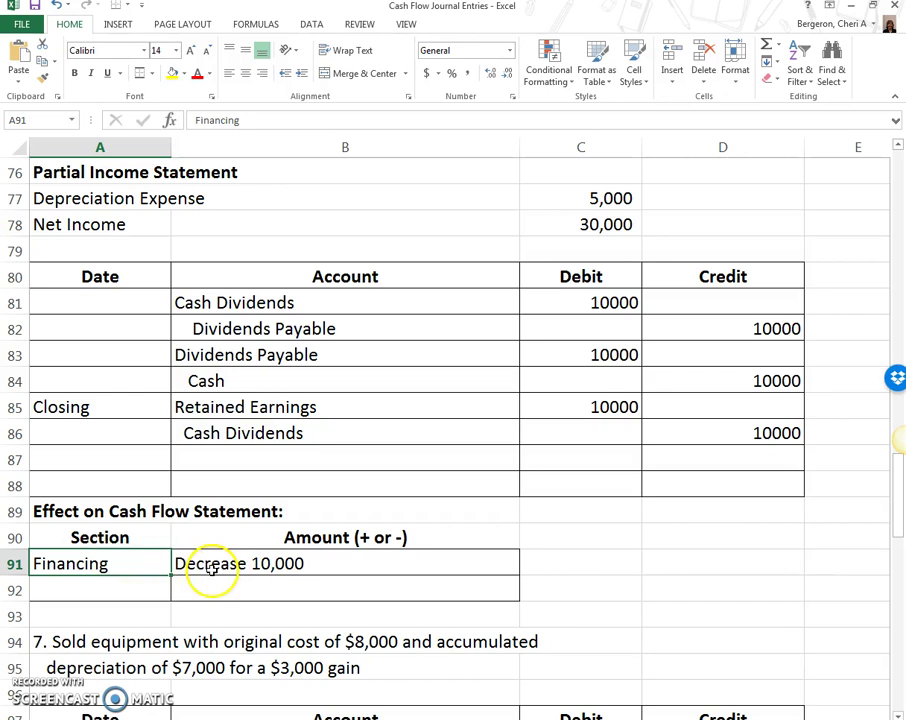
{"action": "left_click", "coordinate": [700, 566]}
{"action": "scroll", "coordinate": [637, 540], "scroll_direction": "up", "scroll_amount": 1}
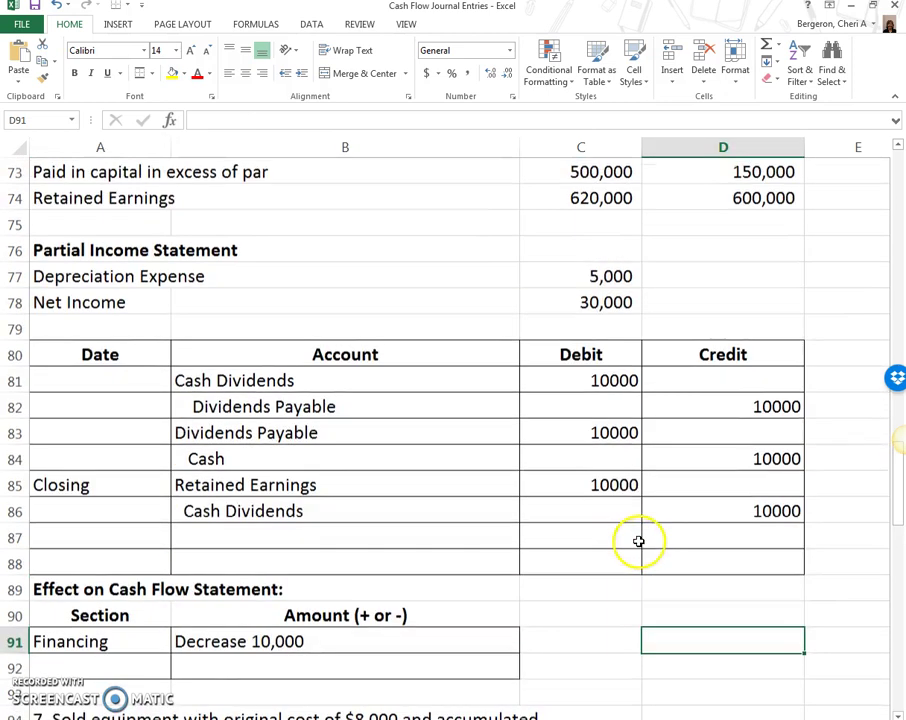
{"action": "scroll", "coordinate": [638, 541], "scroll_direction": "up", "scroll_amount": 1}
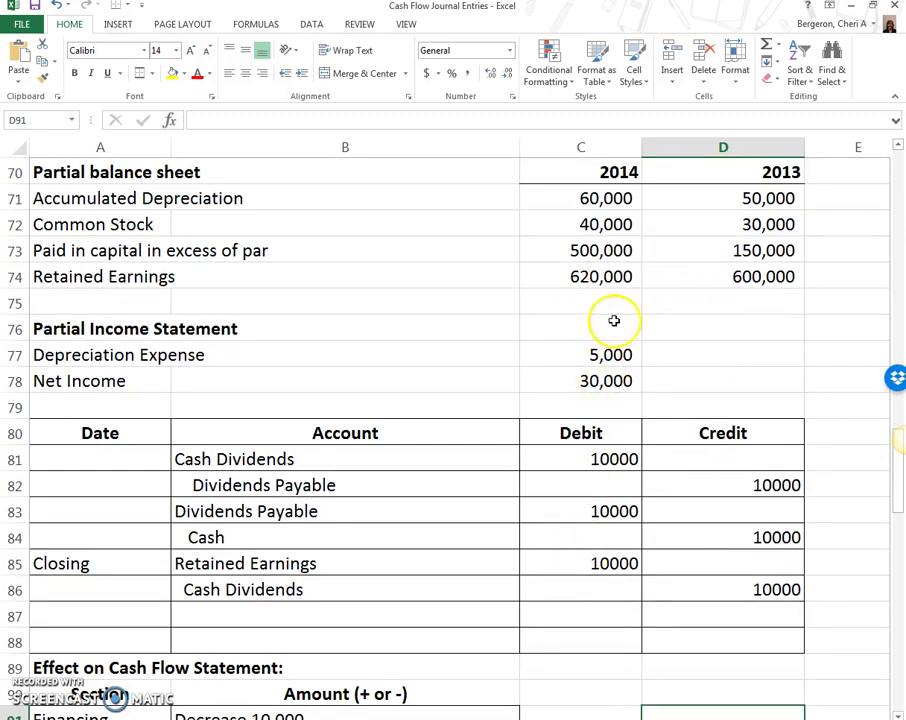
{"action": "left_click", "coordinate": [584, 379]}
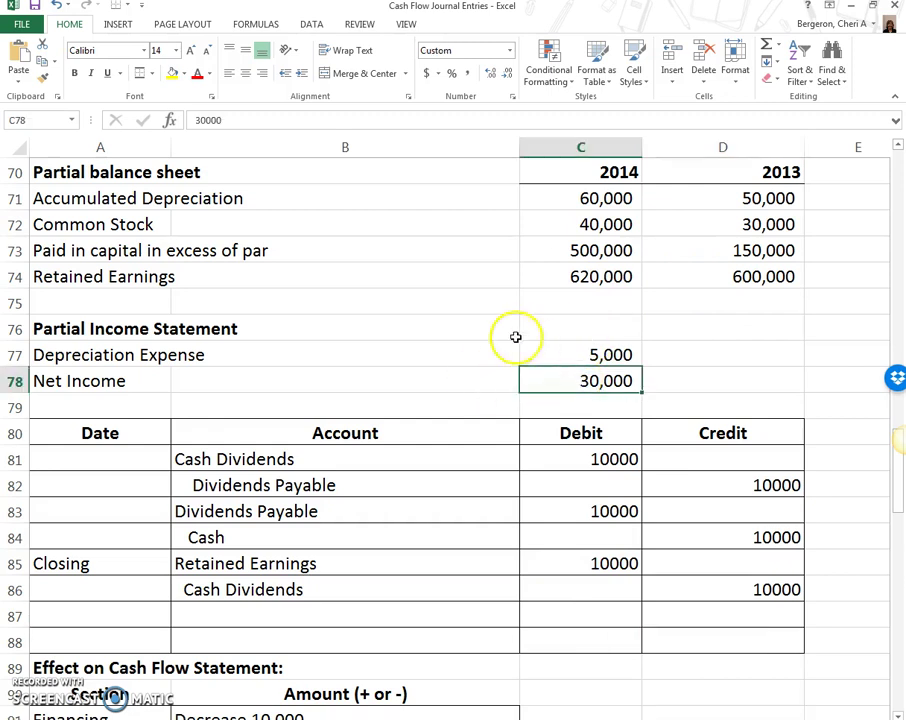
Enter the debit accounts for the equipment sale in transaction 7: Cash in B98 and Accumulated Depreciation in B99.
{"action": "scroll", "coordinate": [352, 229], "scroll_direction": "down", "scroll_amount": 8}
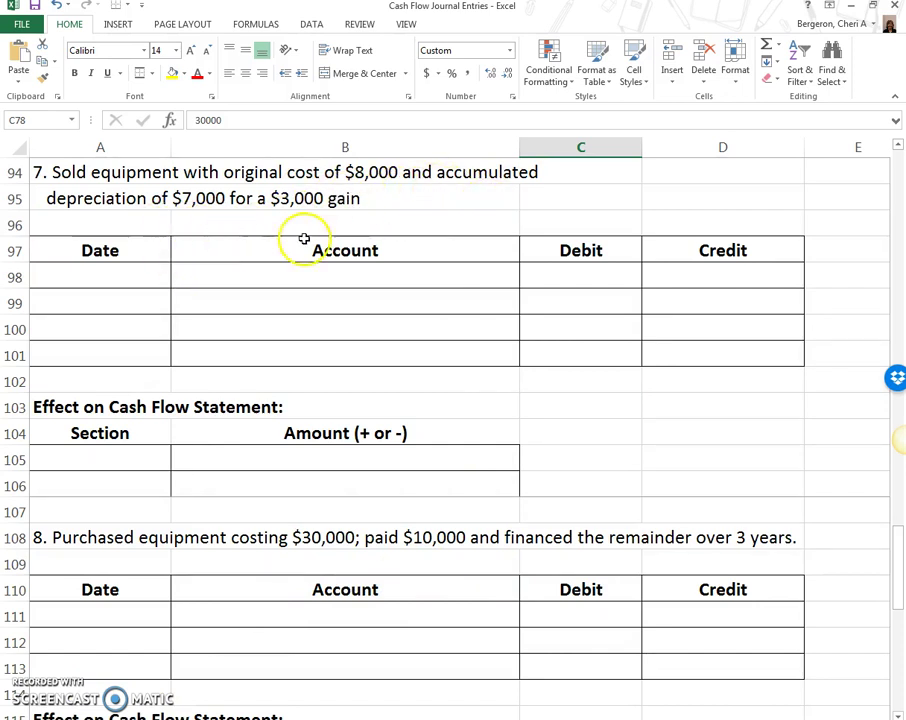
{"action": "left_click", "coordinate": [202, 275]}
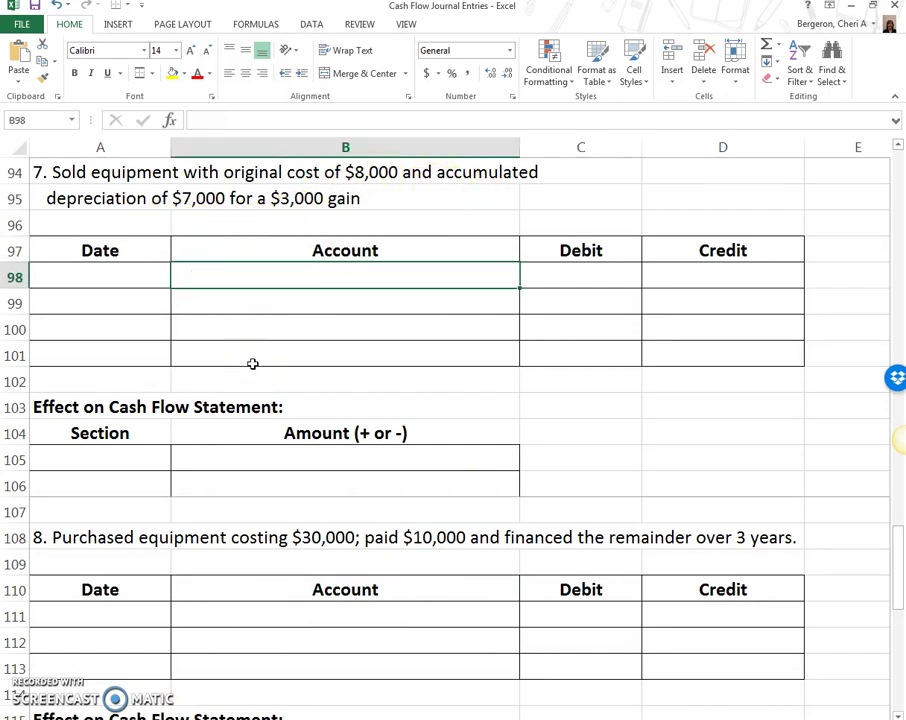
{"action": "type", "text": "Cash"}
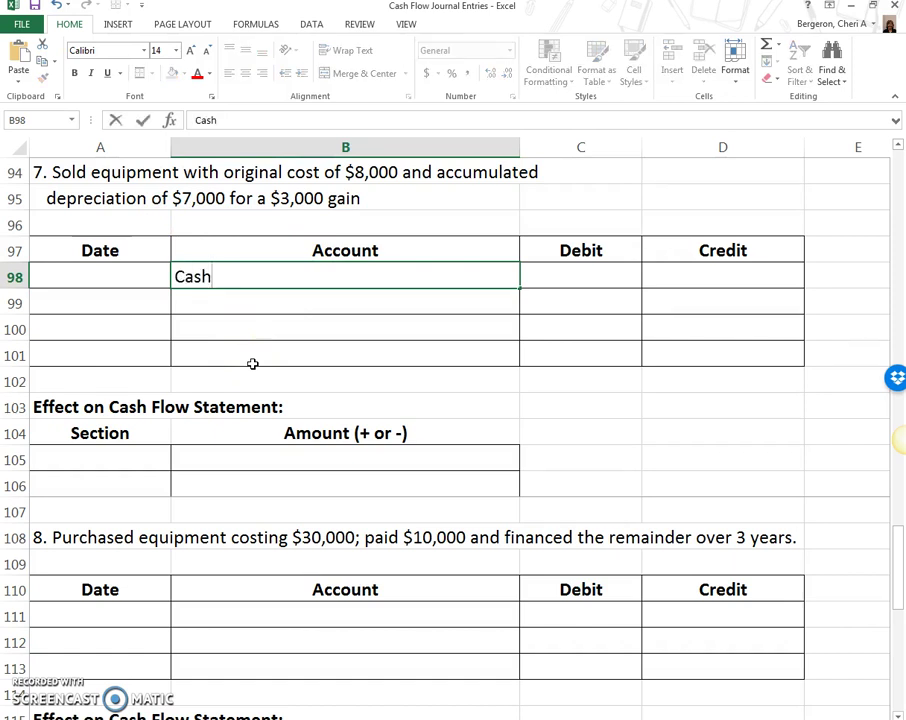
{"action": "key", "text": "Tab"}
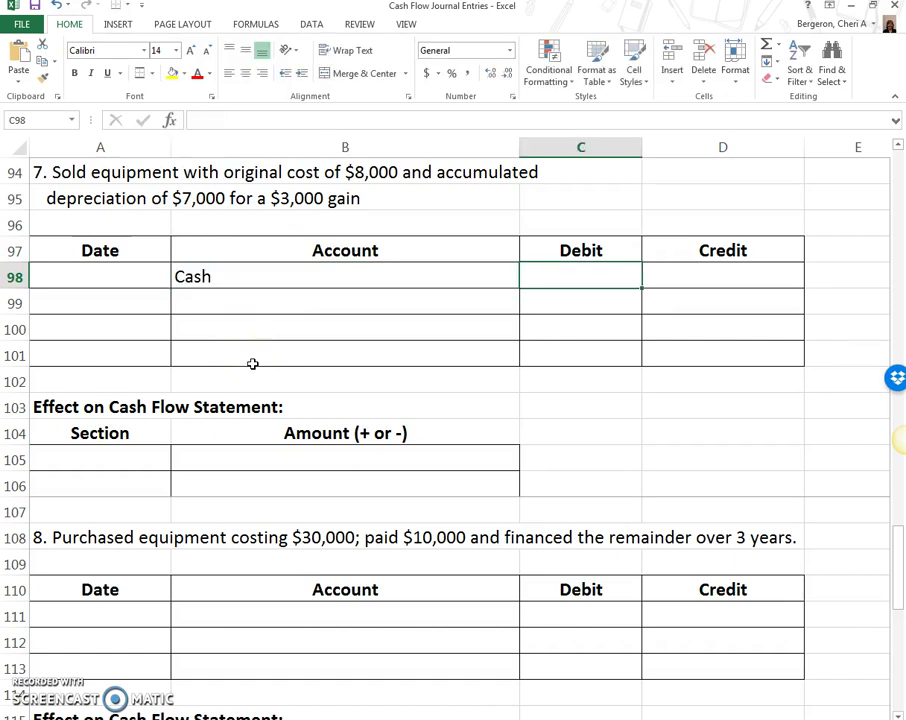
{"action": "key", "text": "Down"}
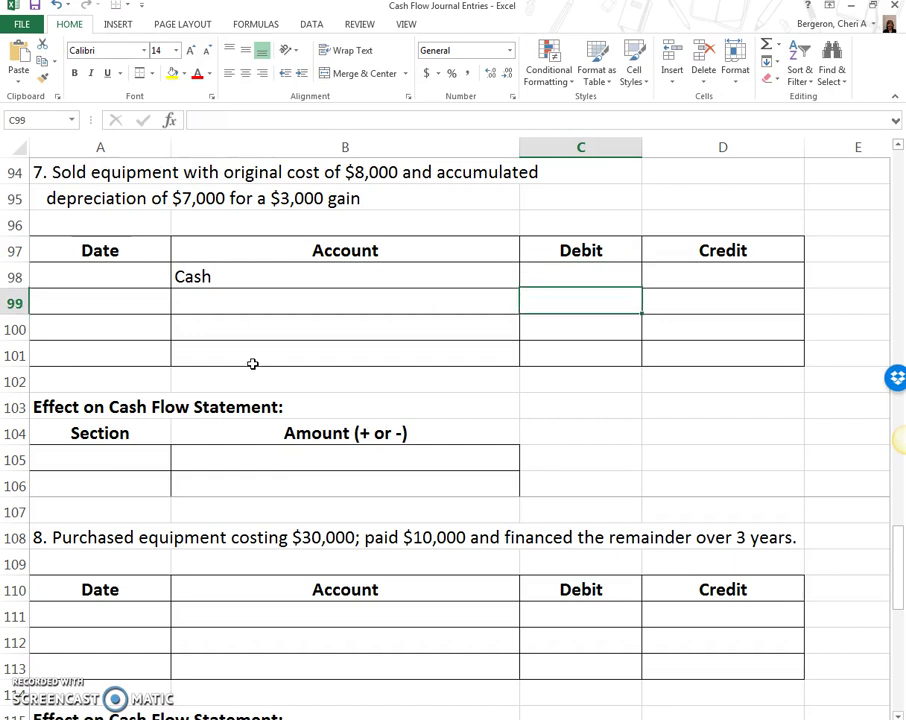
{"action": "key", "text": "Left"}
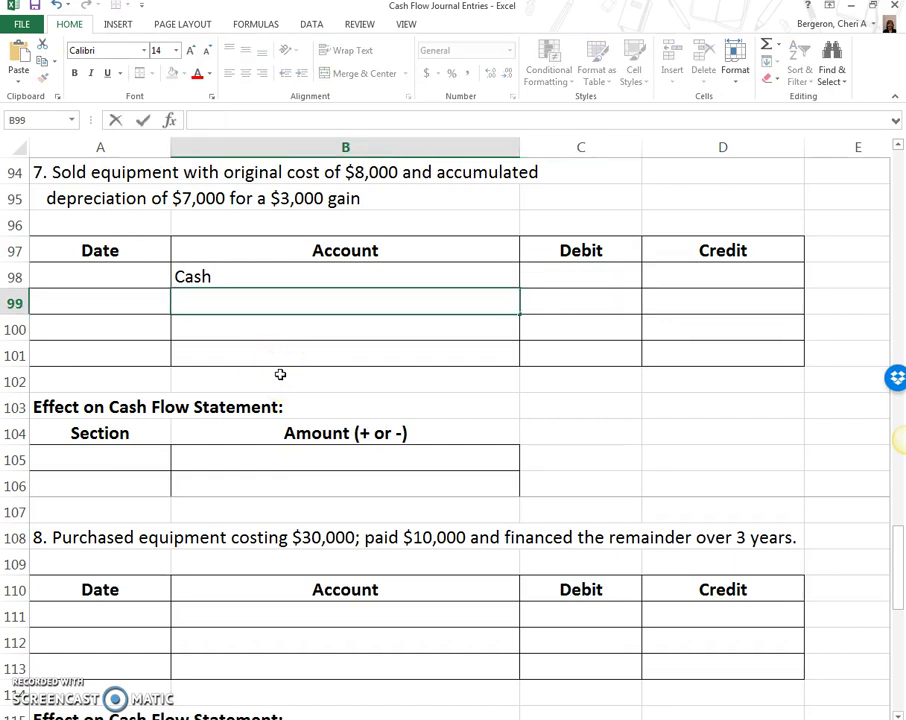
{"action": "type", "text": "Equipm"}
{"action": "type", "text": "mulated"}
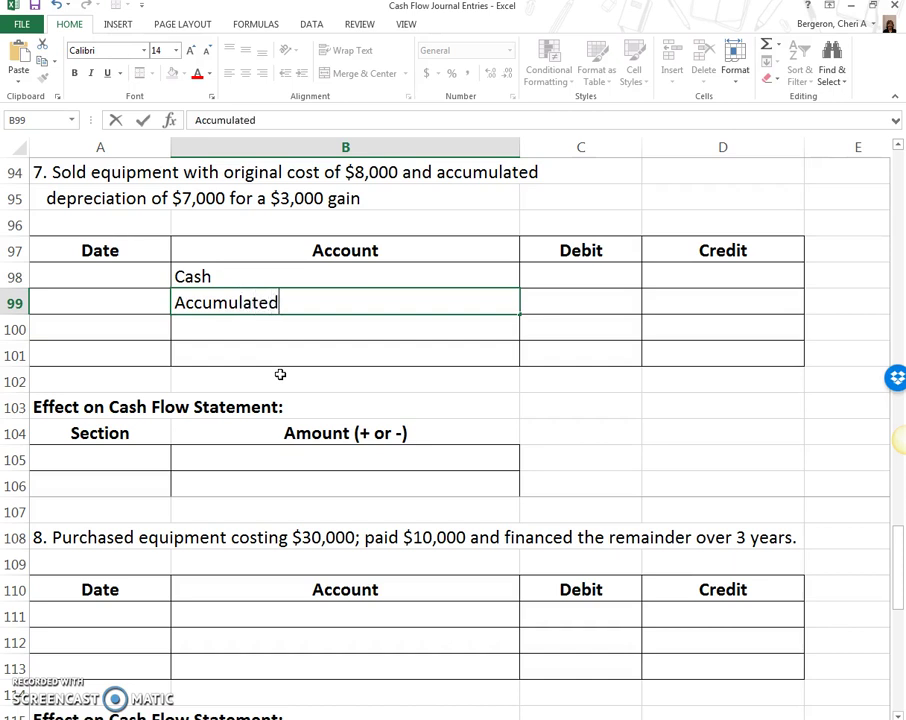
{"action": "type", "text": " Depreciation"}
{"action": "key", "text": "Return"}
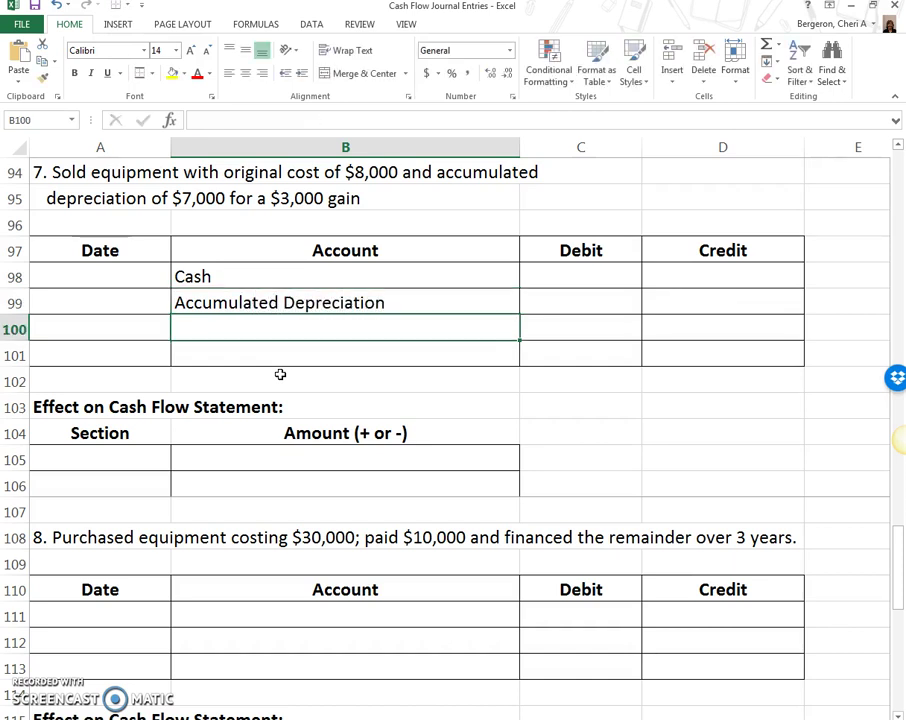
Enter the credit accounts for the equipment sale: Equipment in B100 and Gain in B101.
{"action": "type", "text": "Equipment"}
{"action": "key", "text": "Return"}
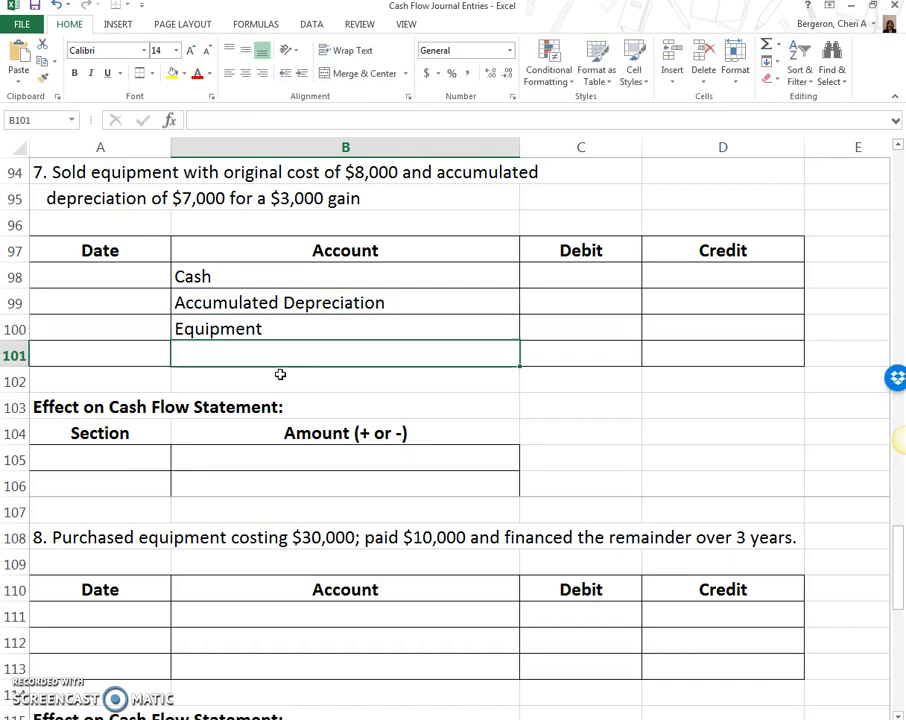
{"action": "type", "text": "Gain"}
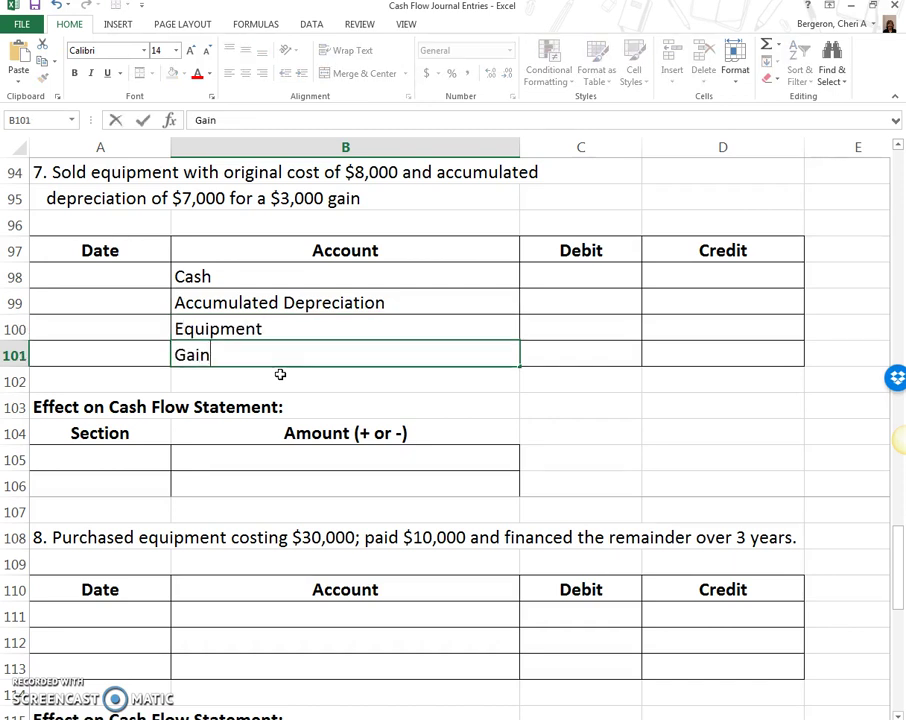
Debit Accumulated Depreciation 7000 in C99.
{"action": "key", "text": "Up"}
{"action": "key", "text": "Up"}
{"action": "key", "text": "Right"}
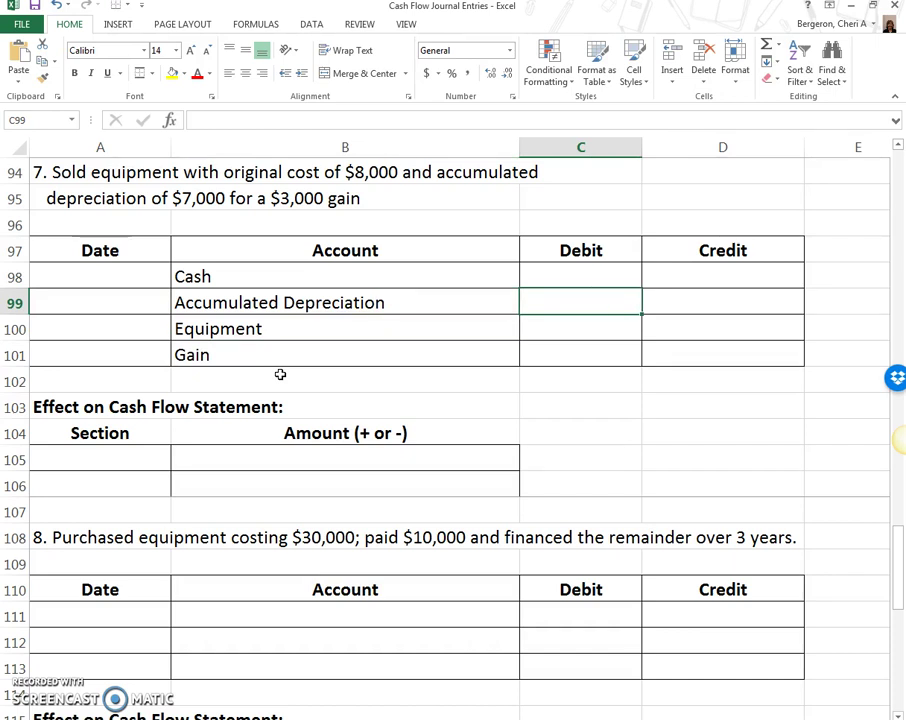
{"action": "type", "text": "700"}
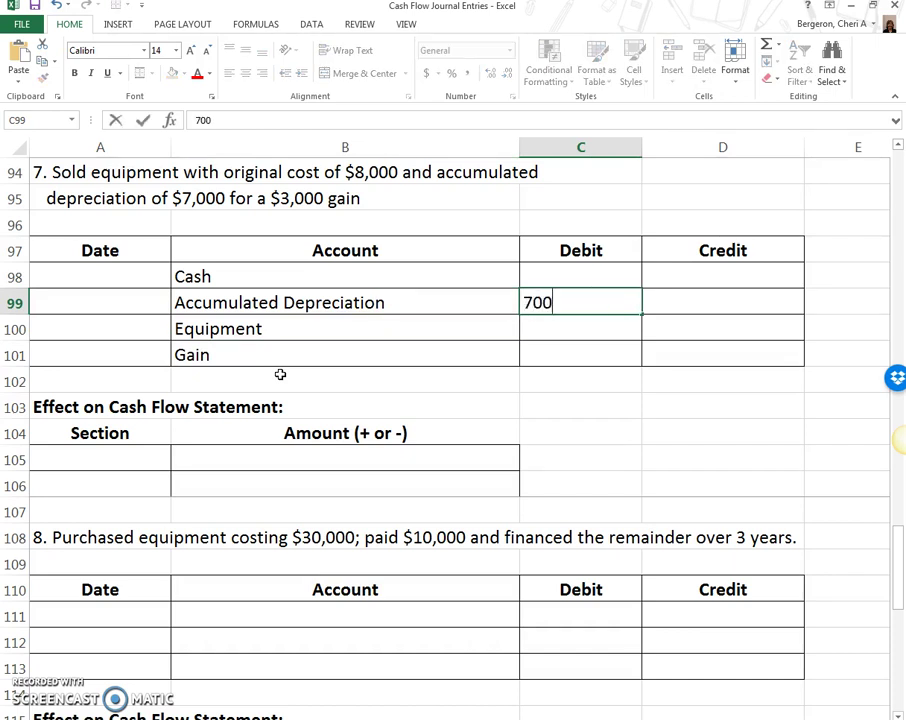
{"action": "type", "text": "0"}
{"action": "key", "text": "Return"}
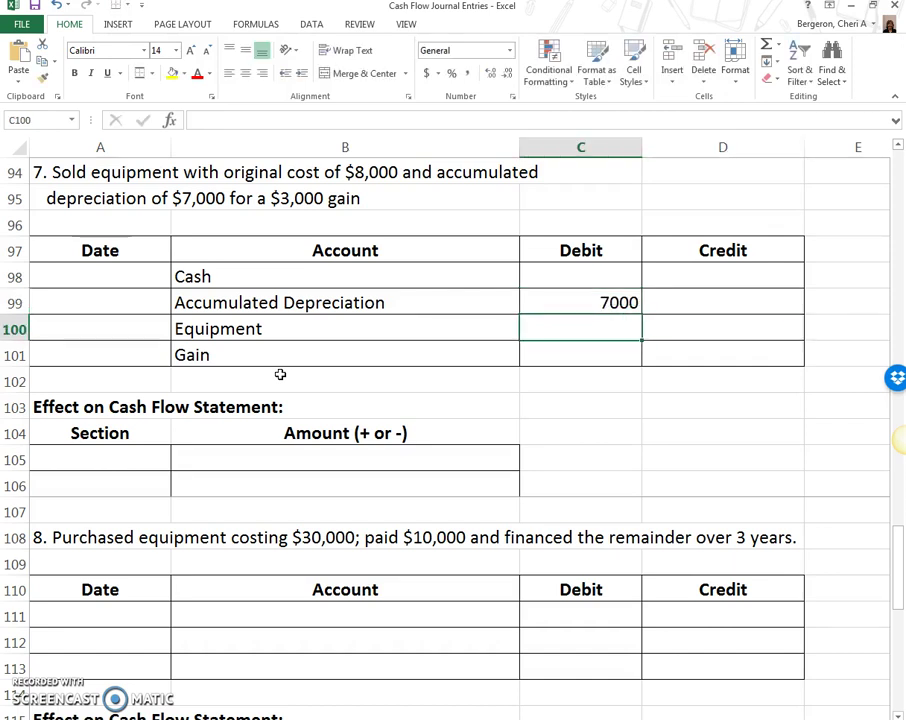
Record the credits for the equipment sale: Equipment 8000 in D100 and Gain 3000 in D101.
{"action": "key", "text": "Right"}
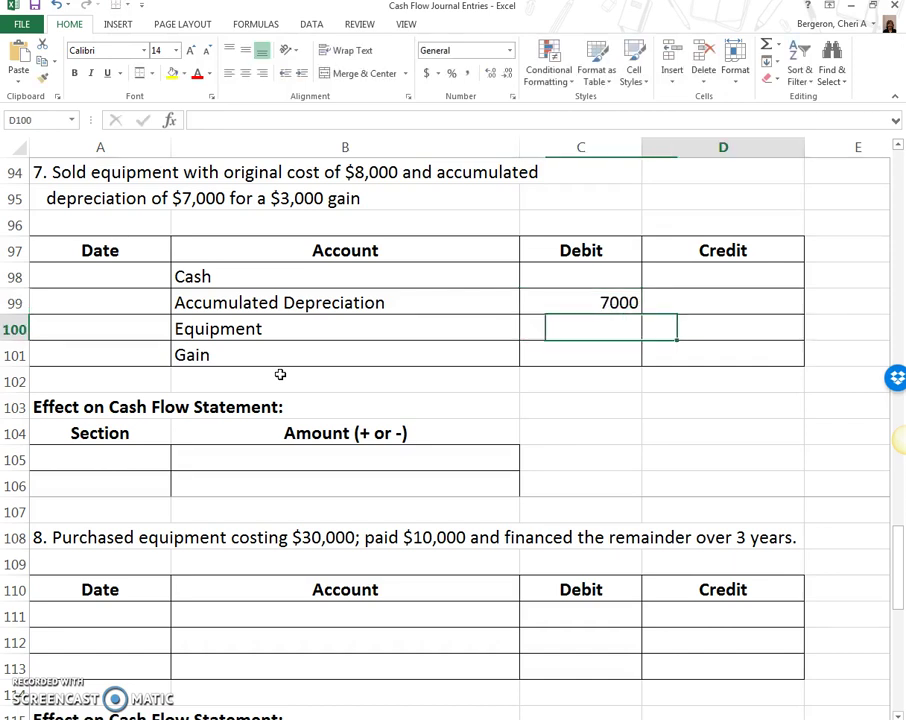
{"action": "type", "text": "8000"}
{"action": "key", "text": "Return"}
{"action": "key", "text": "Right"}
{"action": "key", "text": "Left"}
{"action": "key", "text": "Left"}
{"action": "key", "text": "Left"}
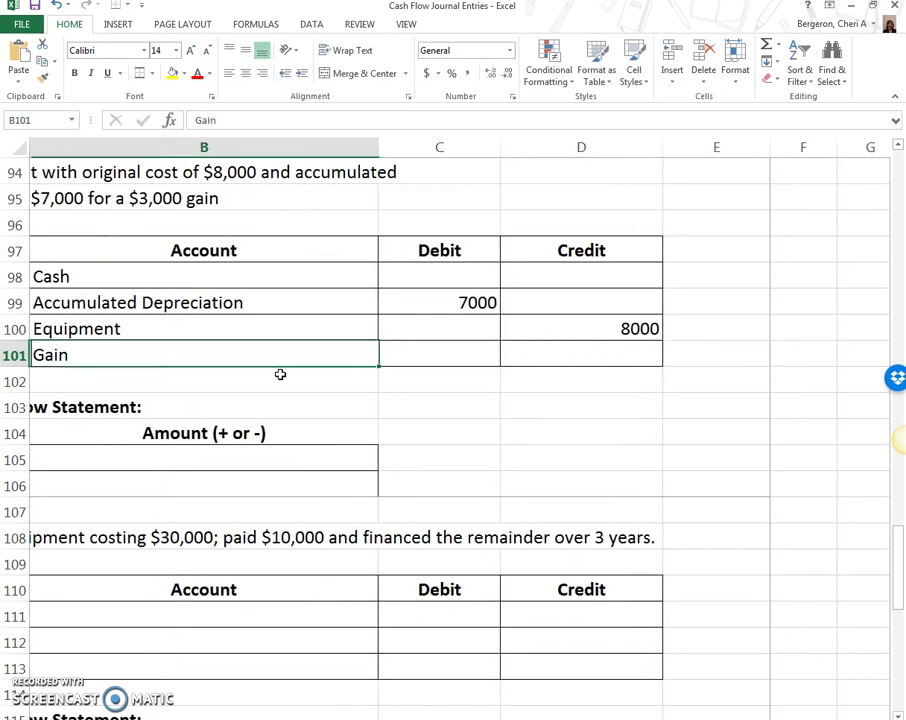
{"action": "key", "text": "Left"}
{"action": "key", "text": "Right"}
{"action": "key", "text": "Right"}
{"action": "key", "text": "Right"}
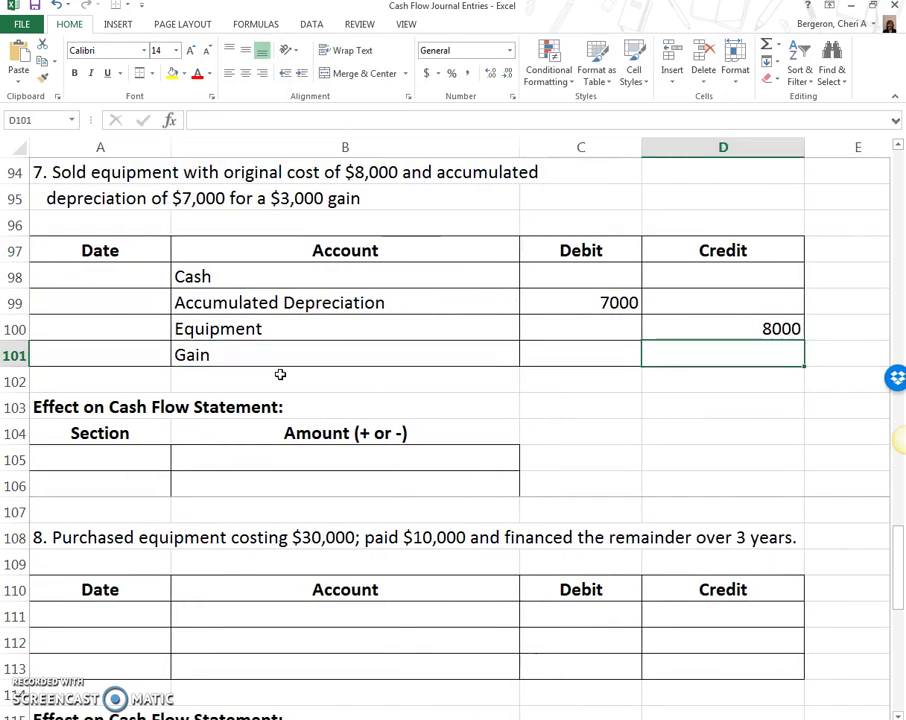
{"action": "type", "text": "3000"}
{"action": "key", "text": "Left"}
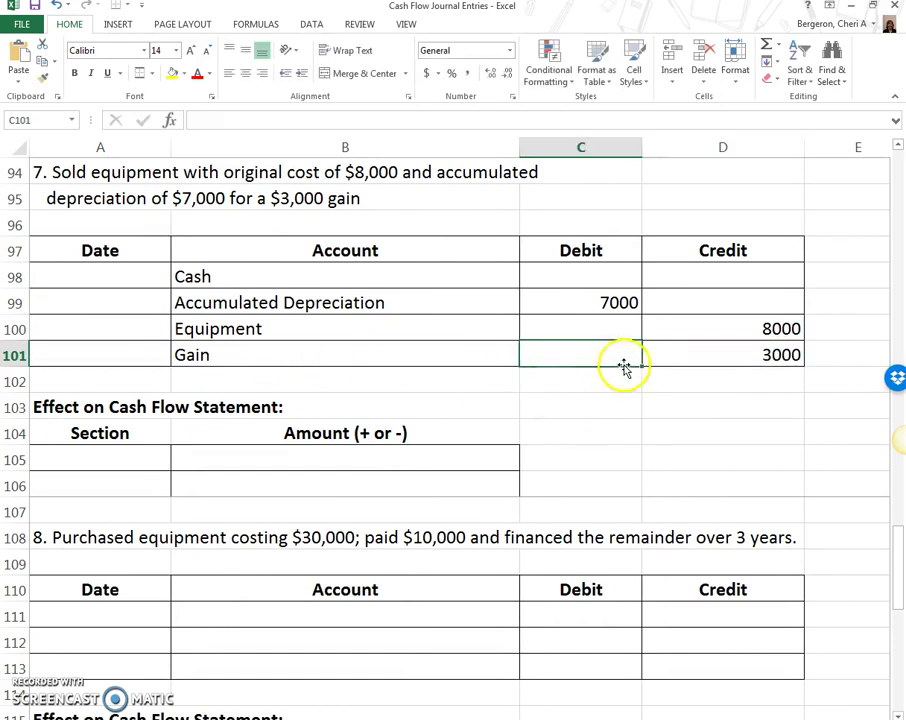
Calculate the Cash debit in C98 with the formula =11000-7000 and compare the entry's debits with its credits.
{"action": "left_click_drag", "start_coordinate": [738, 326], "coordinate": [739, 346]}
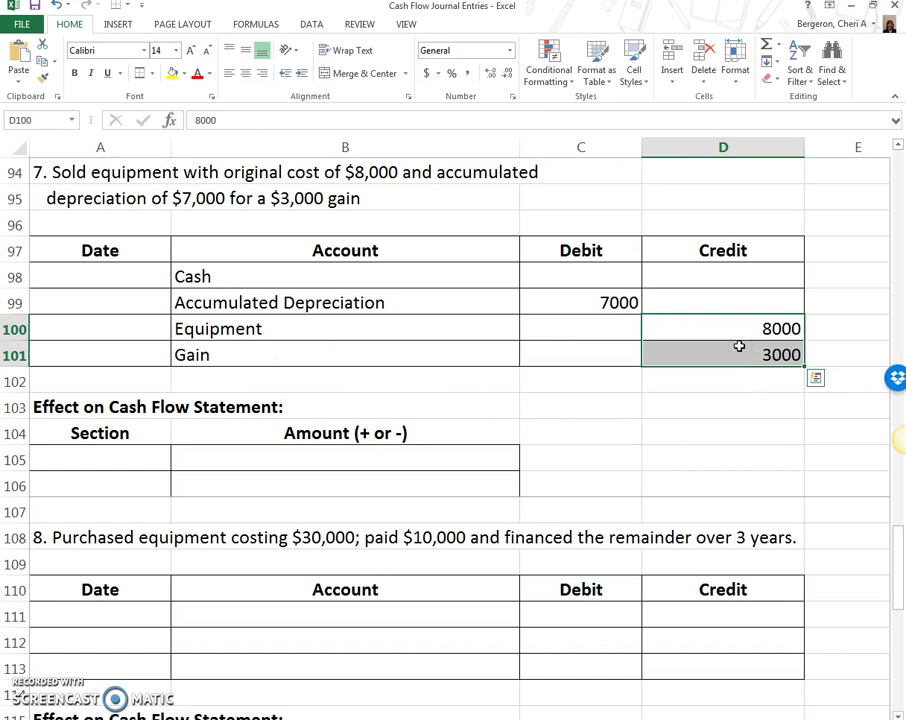
{"action": "left_click", "coordinate": [592, 301]}
{"action": "left_click", "coordinate": [587, 268]}
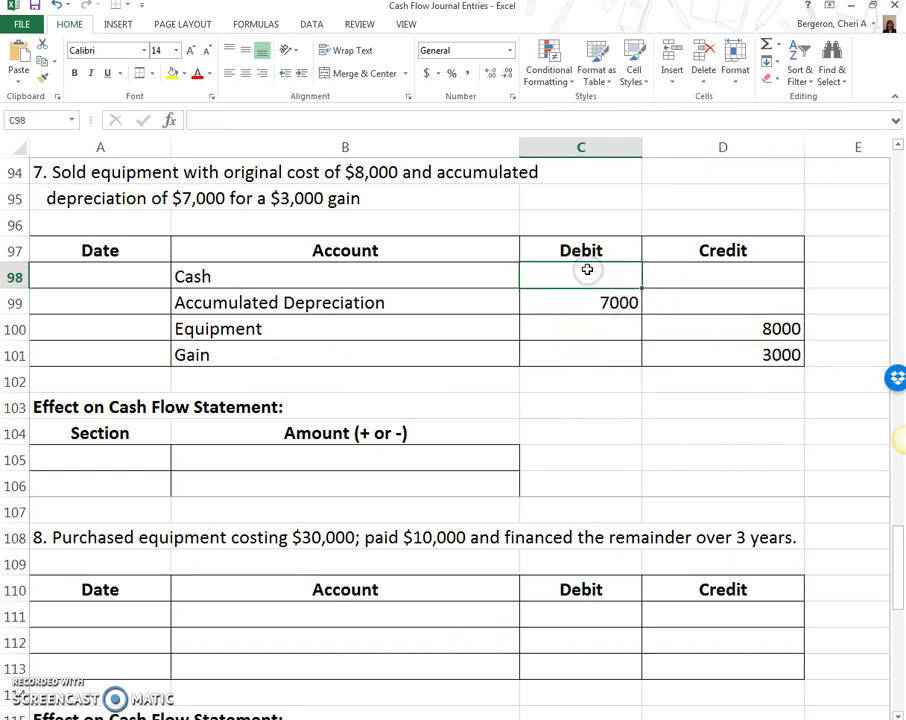
{"action": "type", "text": "=11000"}
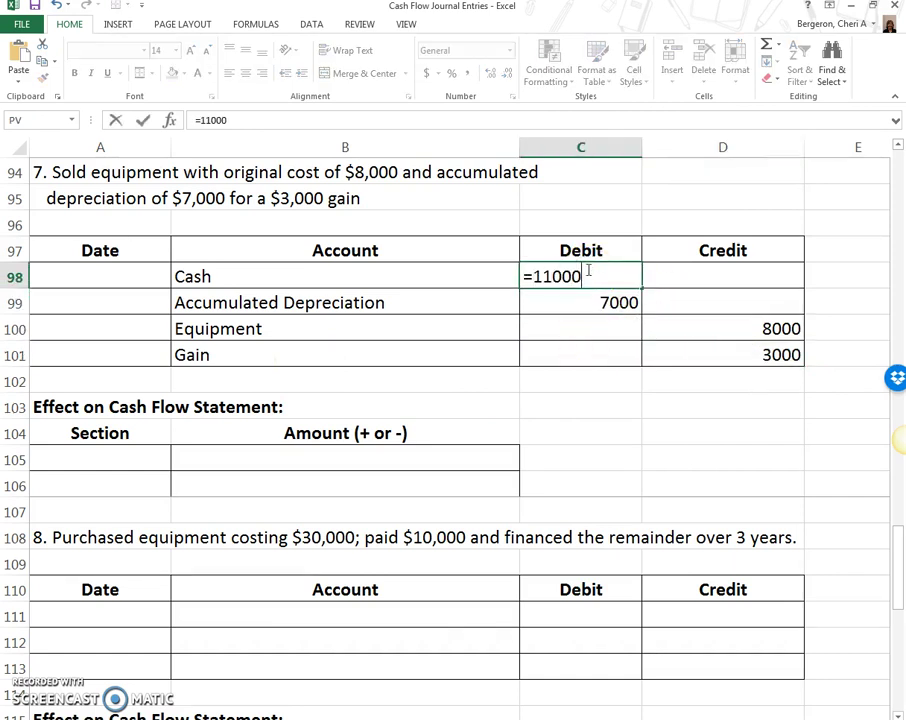
{"action": "type", "text": "-7000"}
{"action": "key", "text": "Return"}
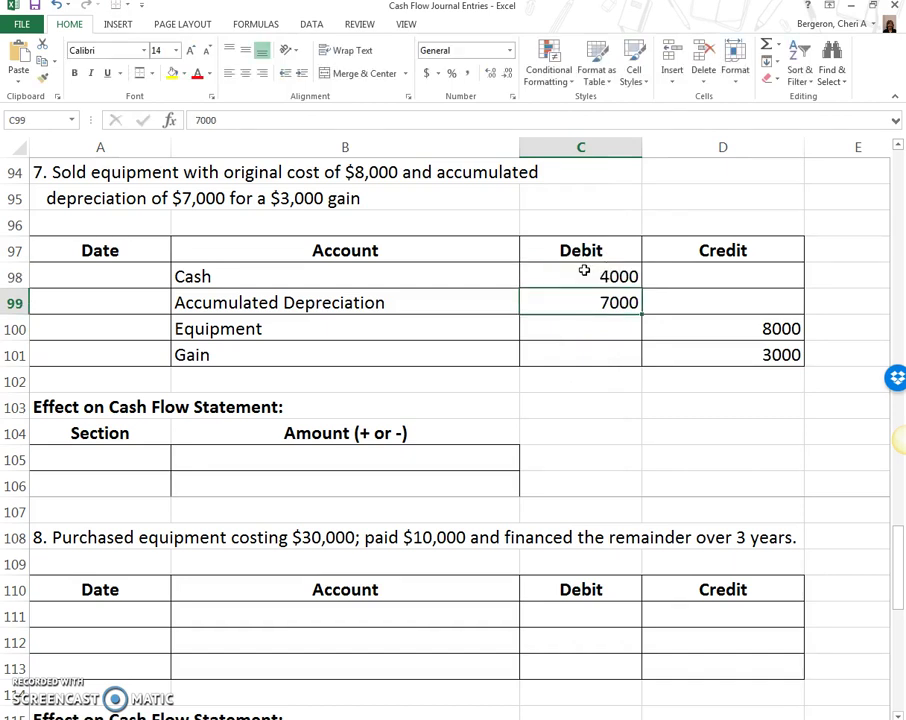
{"action": "left_click", "coordinate": [584, 270]}
{"action": "left_click_drag", "start_coordinate": [585, 278], "coordinate": [600, 300]}
{"action": "left_click_drag", "start_coordinate": [746, 324], "coordinate": [750, 348]}
{"action": "left_click_drag", "start_coordinate": [612, 274], "coordinate": [612, 300]}
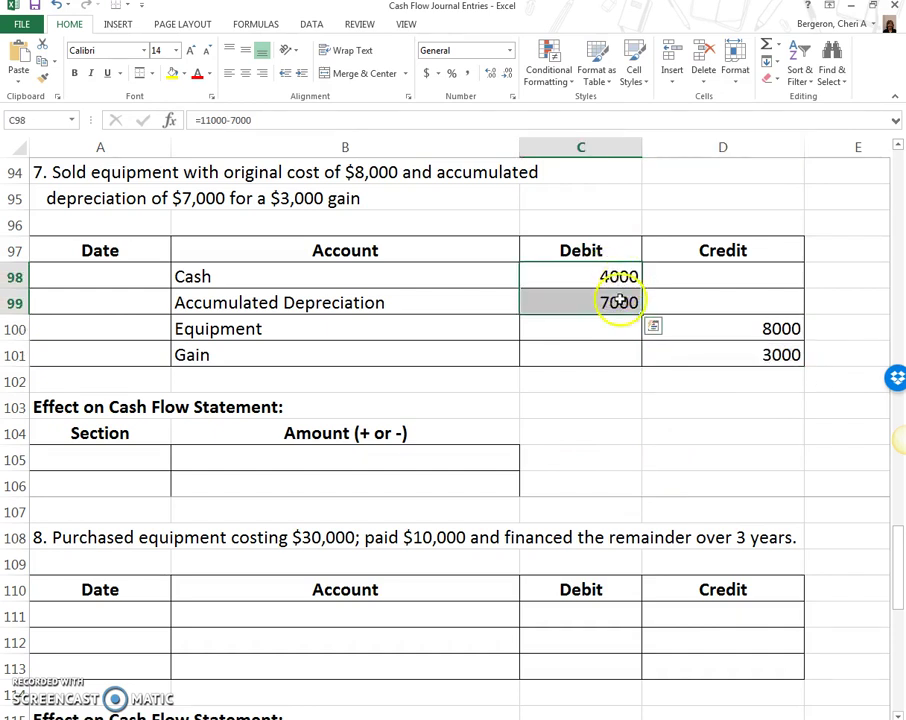
Check the cash flow category list and record the equipment sale's effect as Investing in A105 and Increase 4,000 in B105.
{"action": "left_click_drag", "start_coordinate": [731, 318], "coordinate": [742, 360]}
{"action": "left_click", "coordinate": [594, 274]}
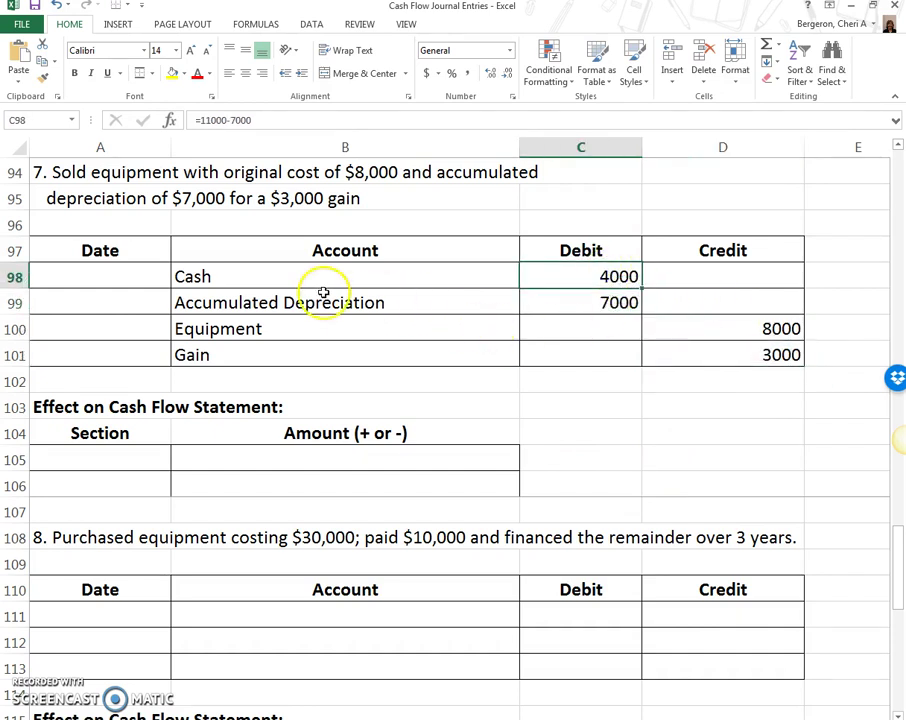
{"action": "left_click", "coordinate": [147, 464]}
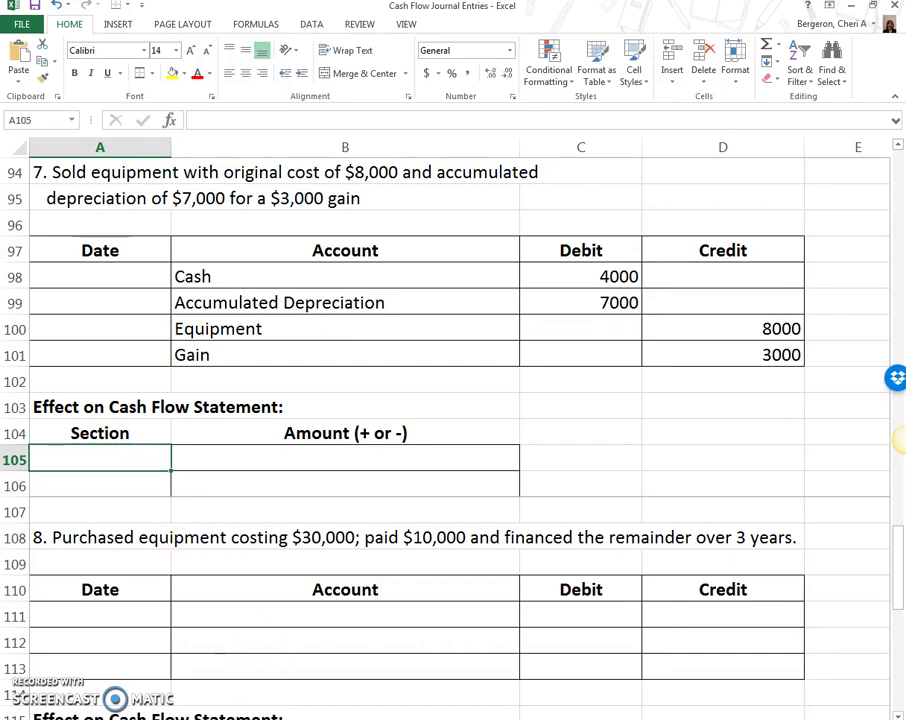
{"action": "key", "text": "ctrl+Page_Up"}
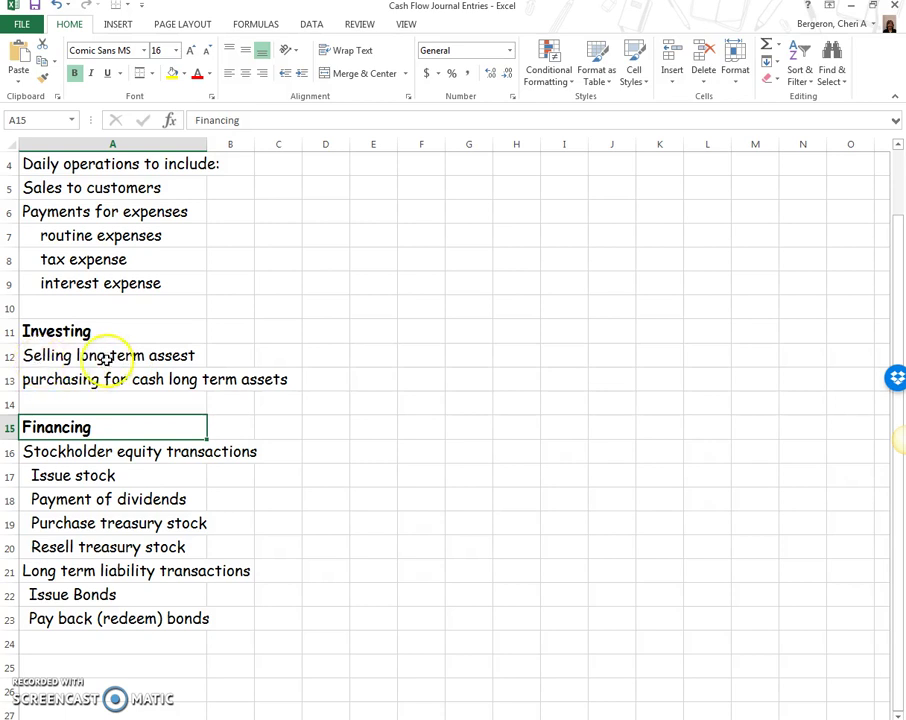
{"action": "left_click", "coordinate": [52, 331]}
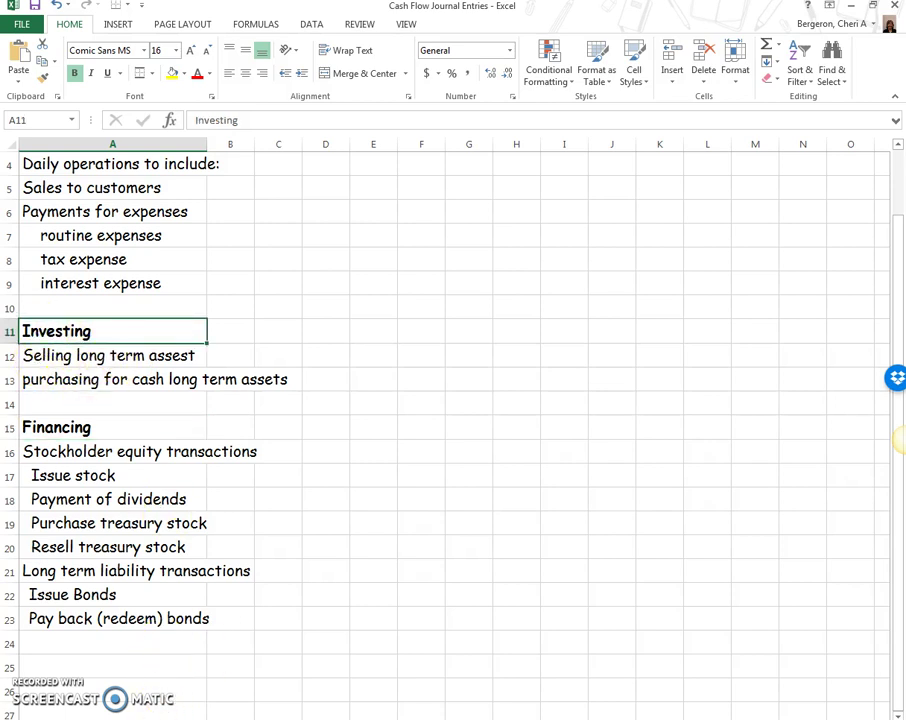
{"action": "key", "text": "ctrl+Page_Down"}
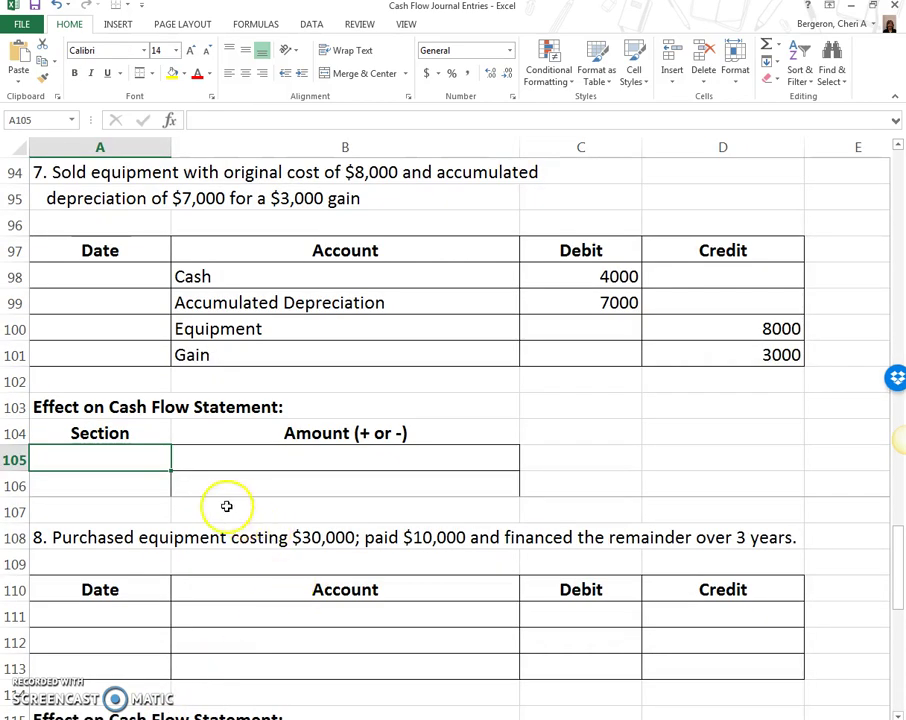
{"action": "type", "text": "Investing"}
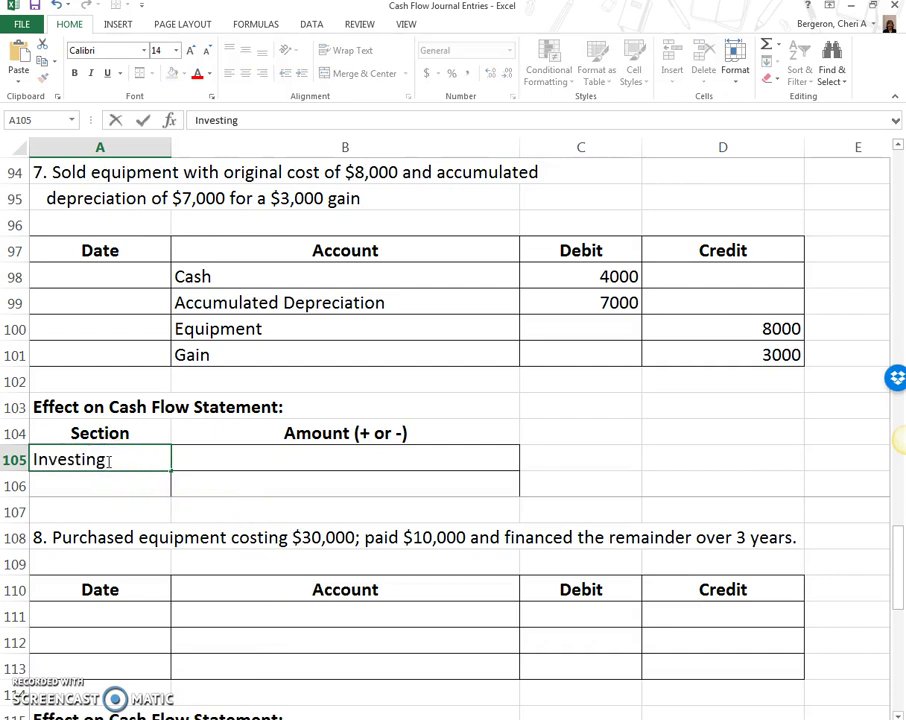
{"action": "key", "text": "Tab"}
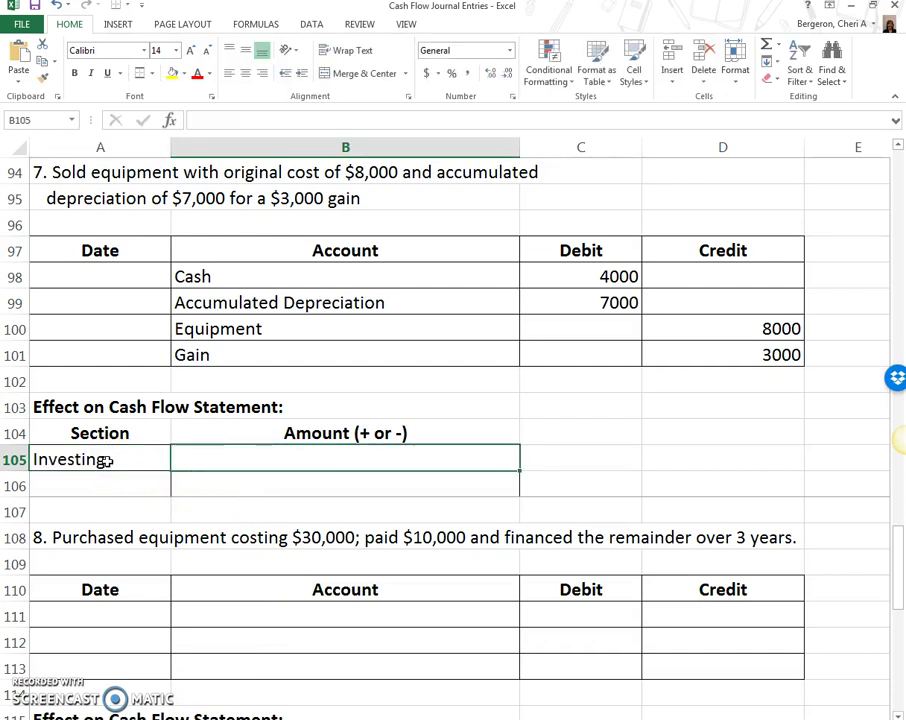
{"action": "type", "text": "Increase"}
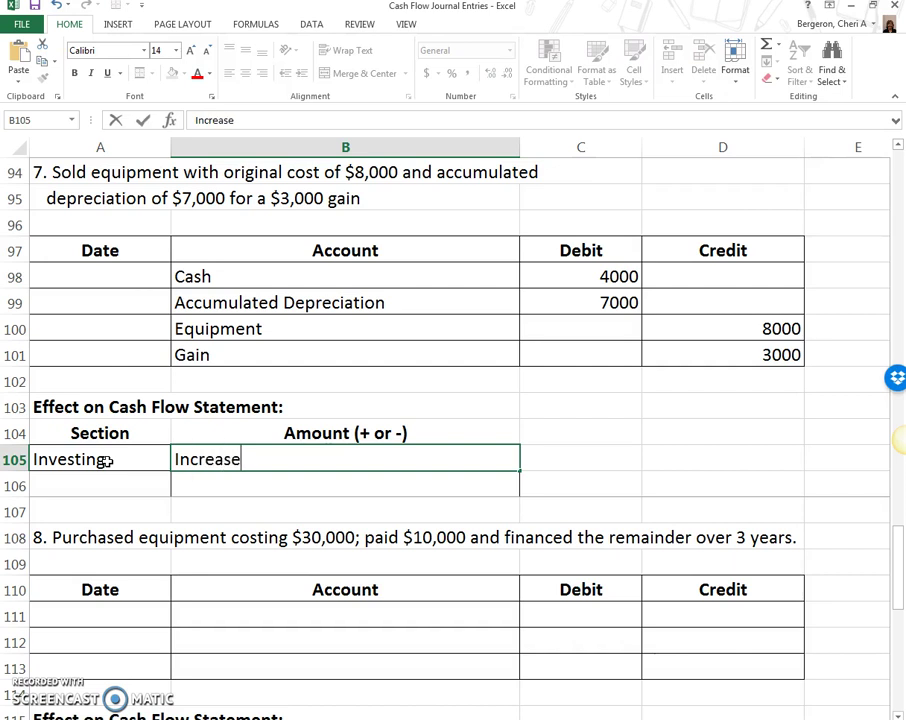
{"action": "type", "text": " 4,000"}
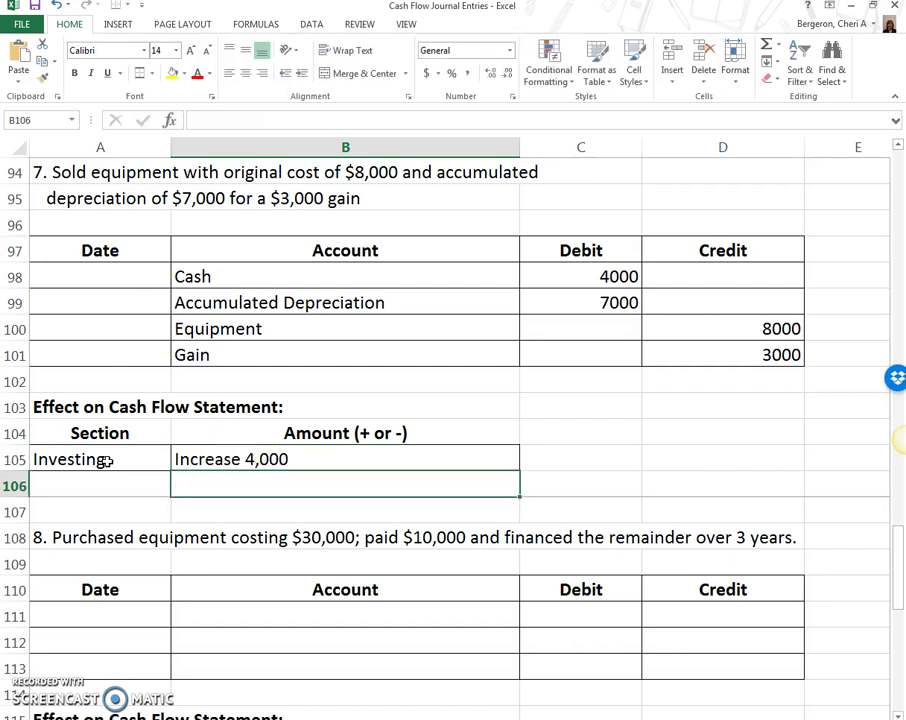
{"action": "key", "text": "Return"}
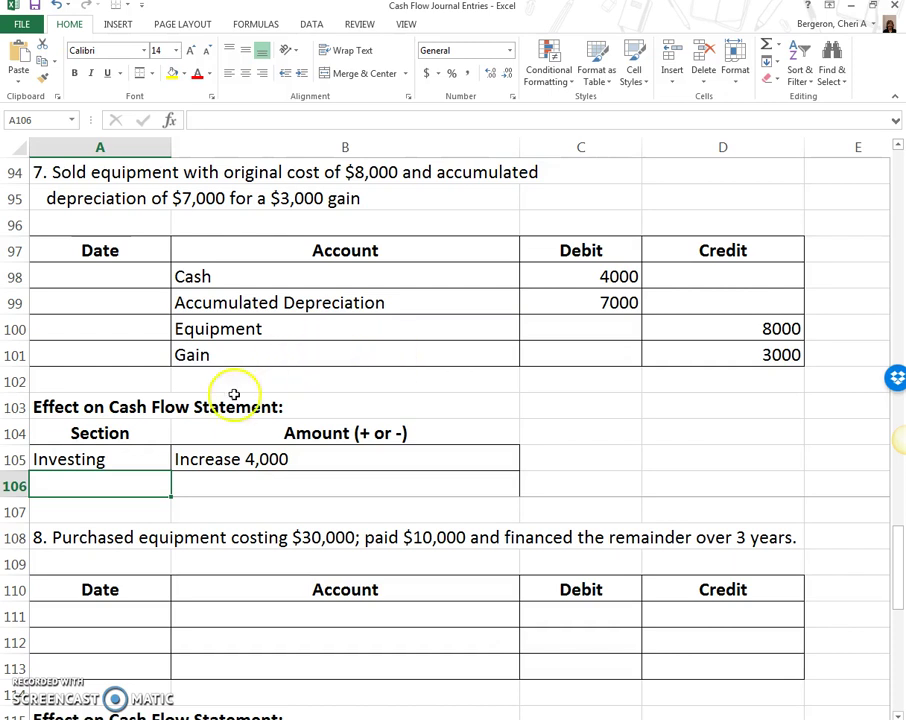
Record the gain's cash flow effect as Operating in A106 and Decrease 3,000 in B106.
{"action": "left_click", "coordinate": [125, 481]}
{"action": "type", "text": "Opera"}
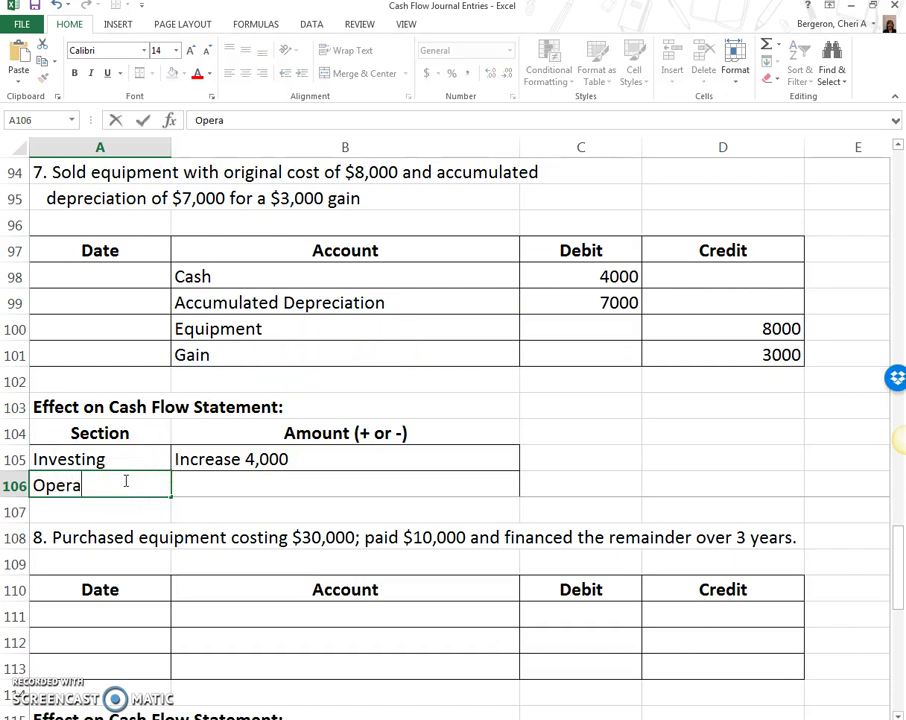
{"action": "type", "text": "ting"}
{"action": "key", "text": "Tab"}
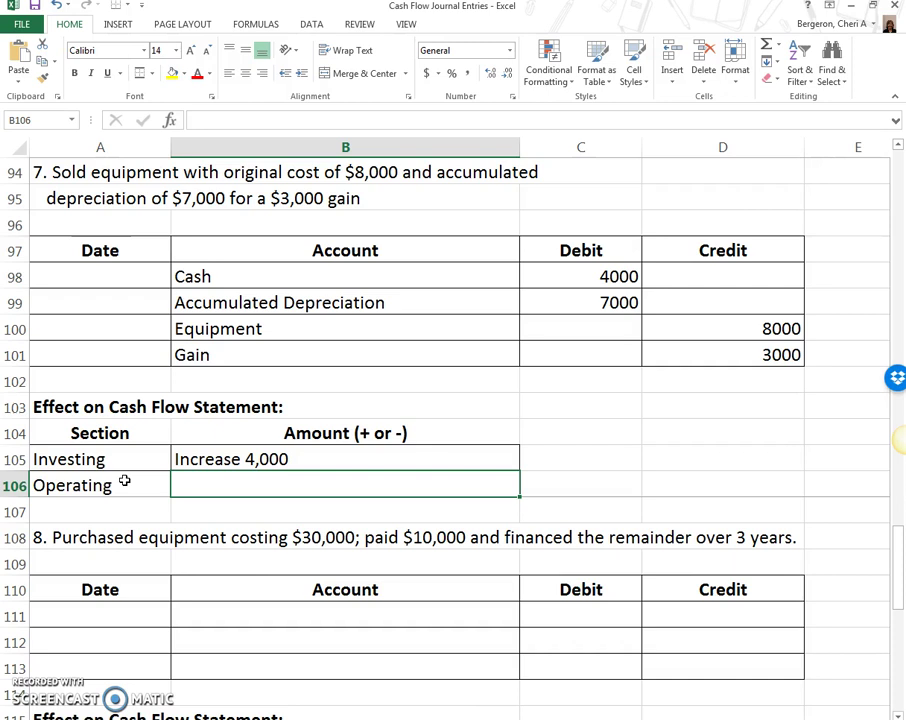
{"action": "type", "text": "Decrease 3,000"}
{"action": "key", "text": "Return"}
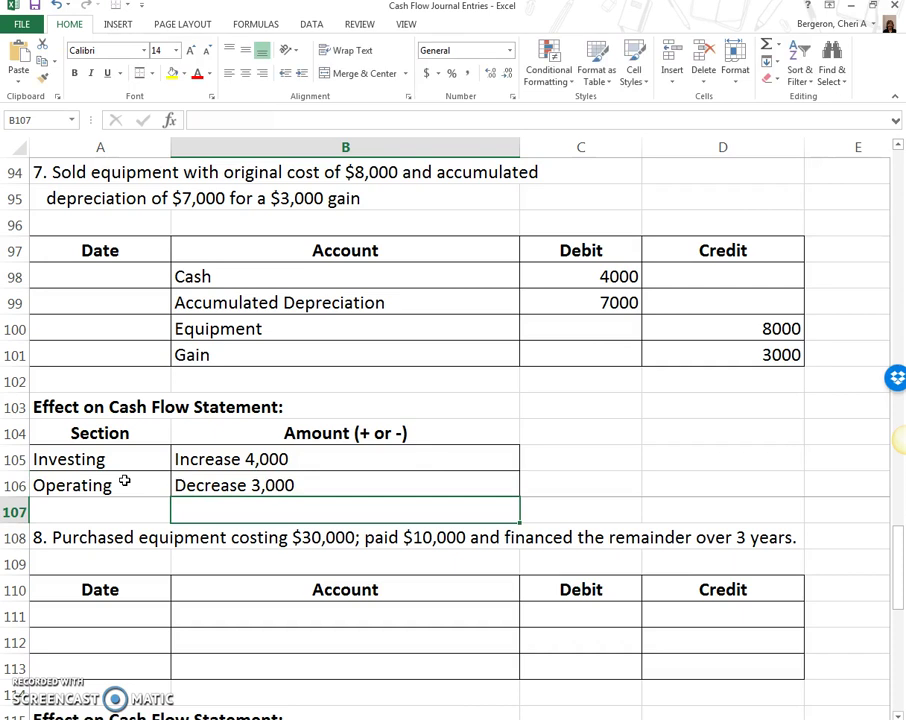
Enter Equipment in B111 with a debit of 30,000 in C111 for the equipment purchase.
{"action": "left_click", "coordinate": [360, 608]}
{"action": "scroll", "coordinate": [360, 610], "scroll_direction": "down", "scroll_amount": 2}
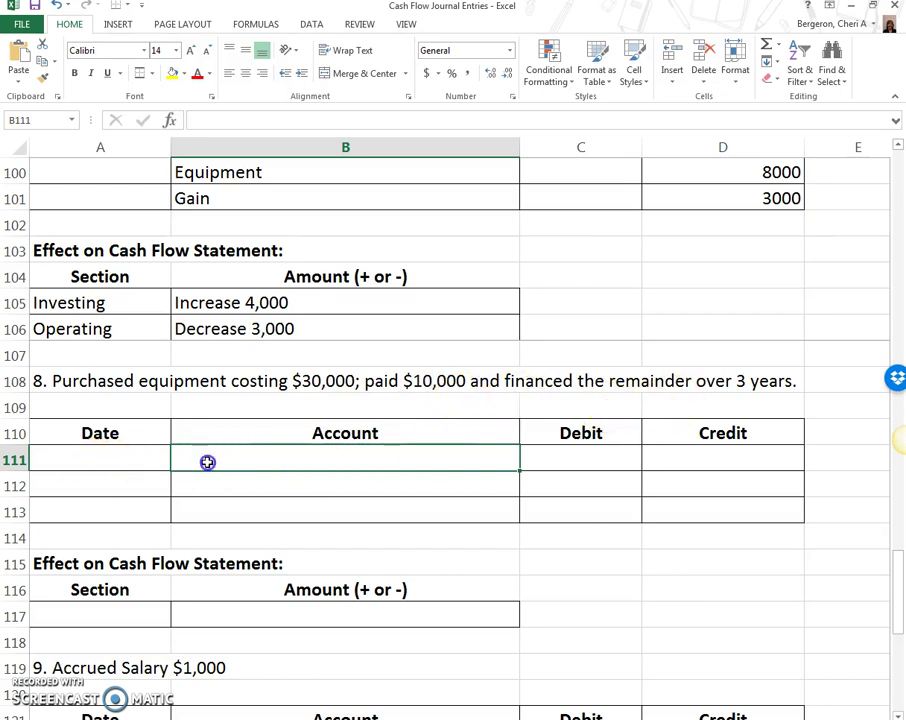
{"action": "type", "text": "Equipm"}
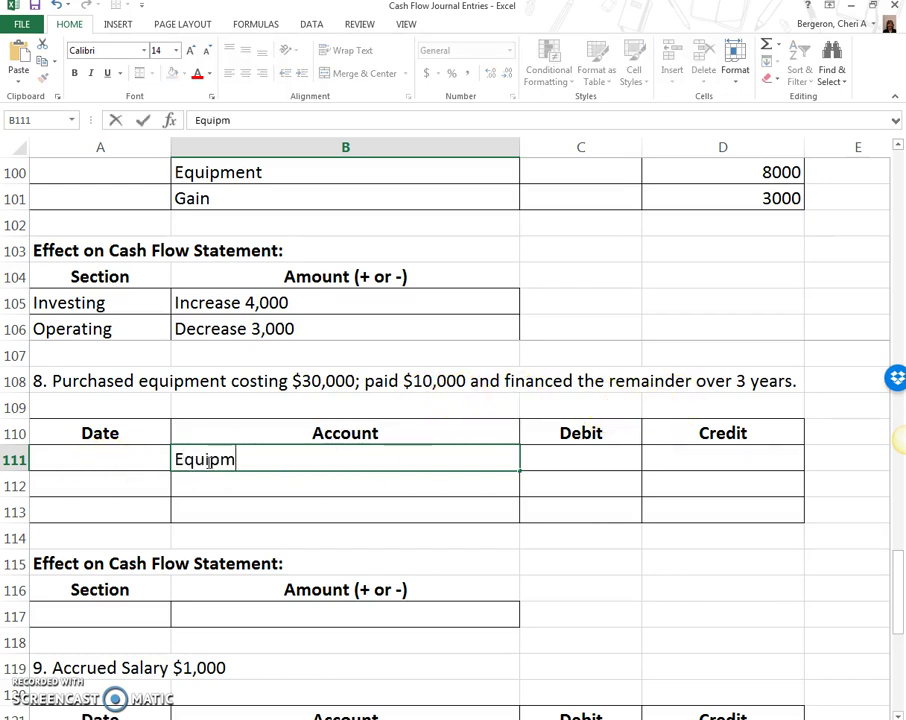
{"action": "type", "text": "ent"}
{"action": "key", "text": "Tab"}
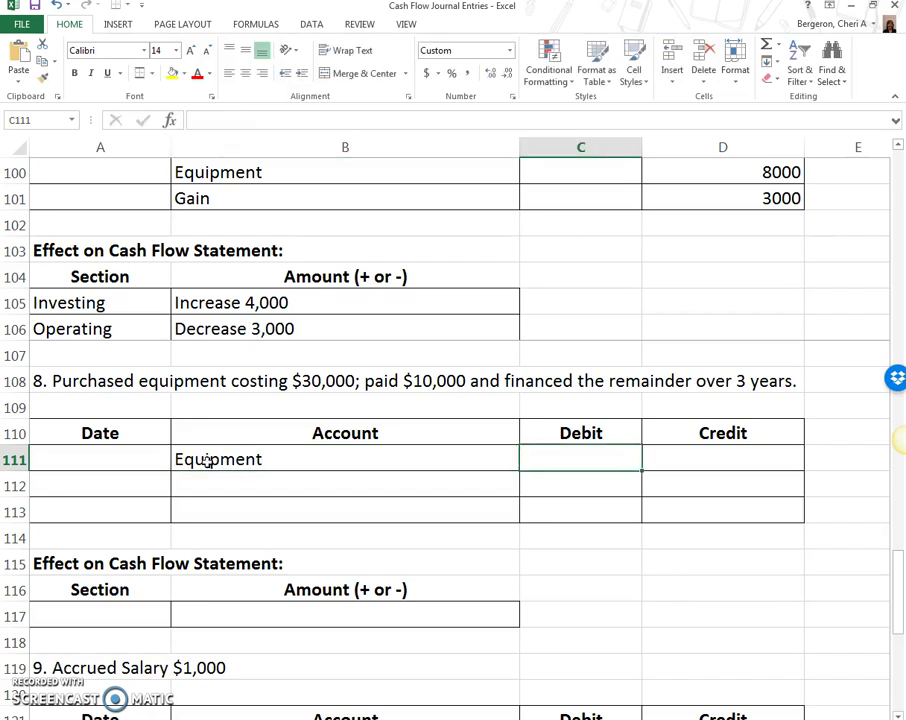
{"action": "type", "text": "30"}
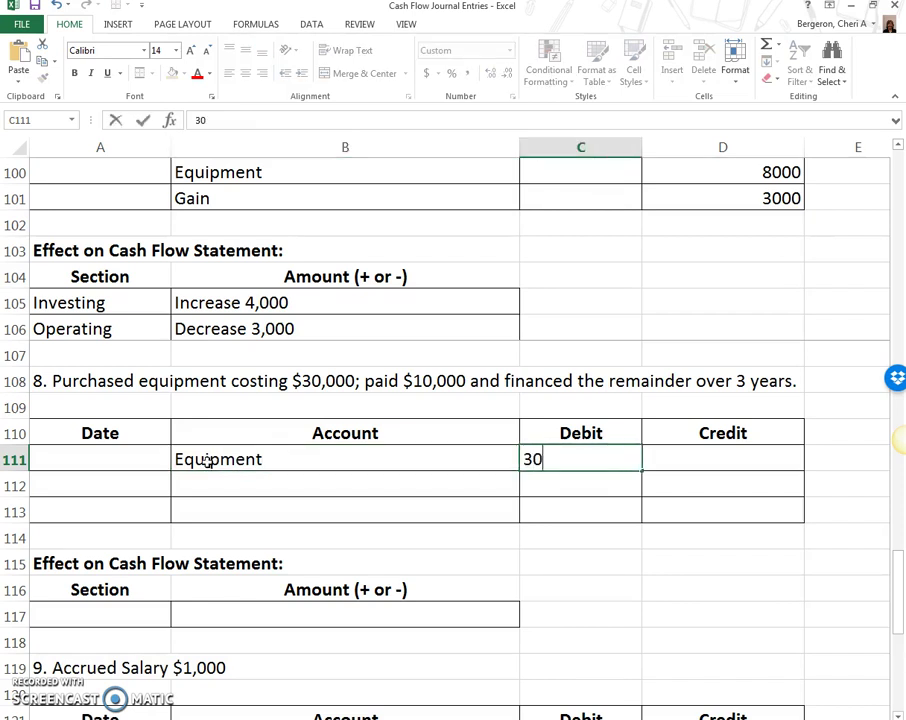
{"action": "type", "text": ",000"}
{"action": "key", "text": "Return"}
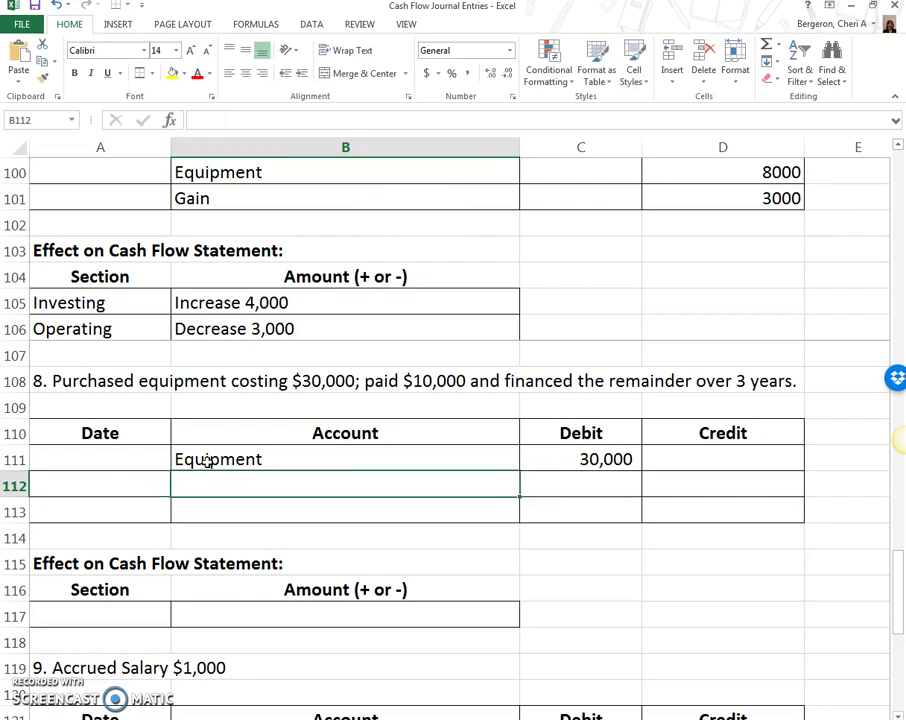
Enter an indented Cash line in B112 with a credit of 10,000 in D112.
{"action": "type", "text": "Cash"}
{"action": "key", "text": "Right"}
{"action": "key", "text": "Tab"}
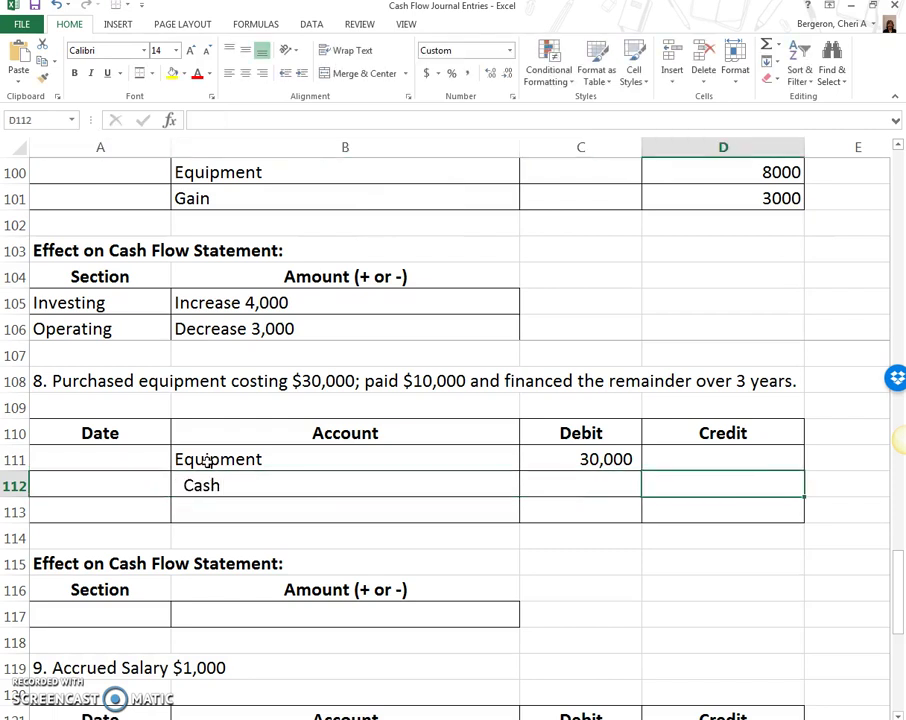
{"action": "type", "text": "10000"}
{"action": "key", "text": "Return"}
{"action": "key", "text": "Left"}
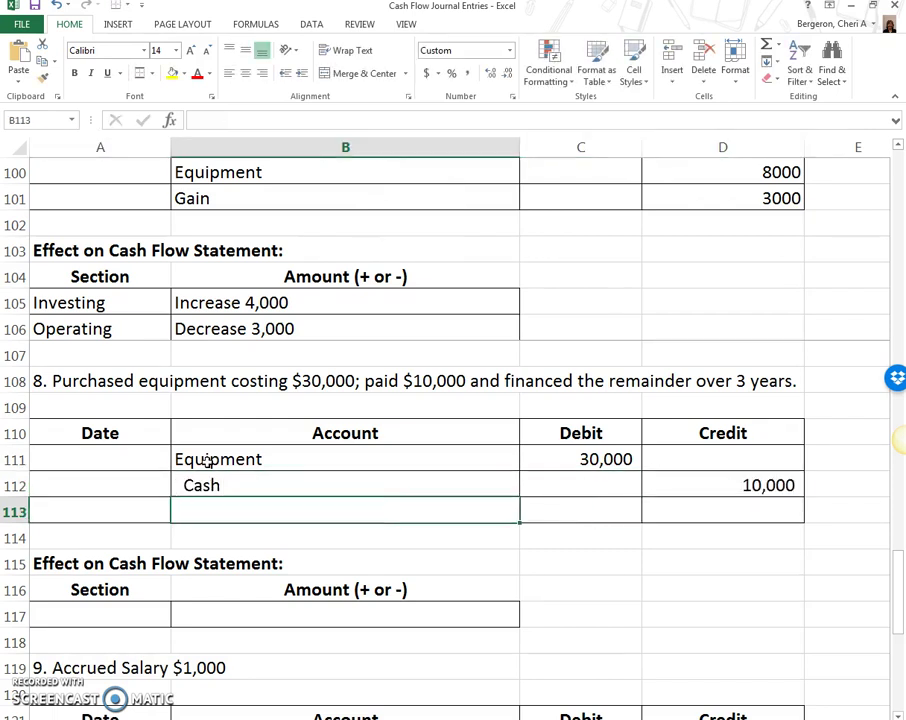
Enter an indented Note Payable line in B113 with a credit of 20,000 in D113.
{"action": "type", "text": "Note"}
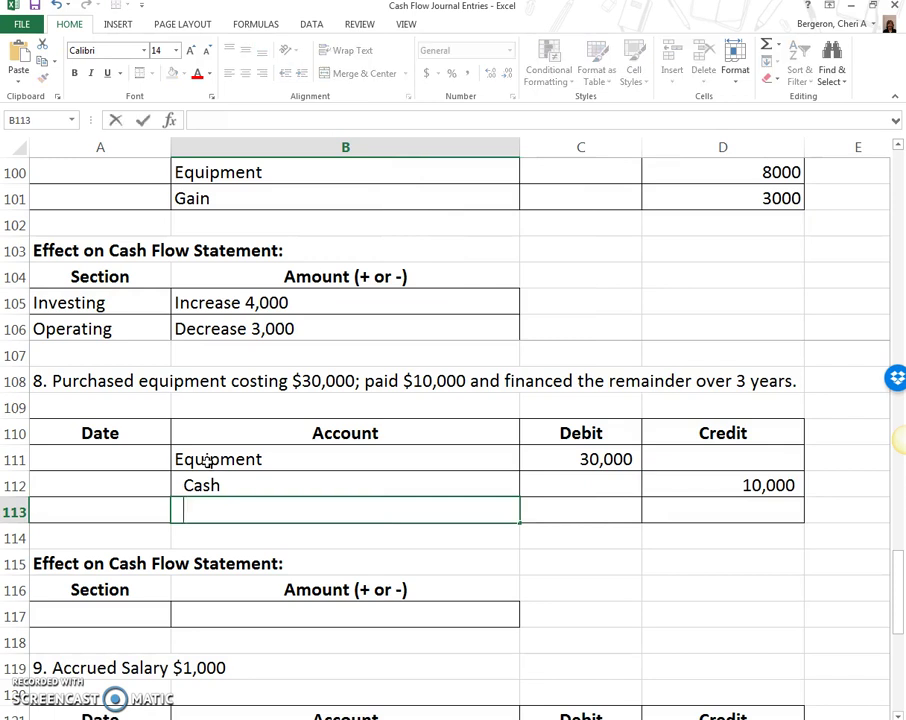
{"action": "key", "text": "Tab"}
{"action": "key", "text": "Tab"}
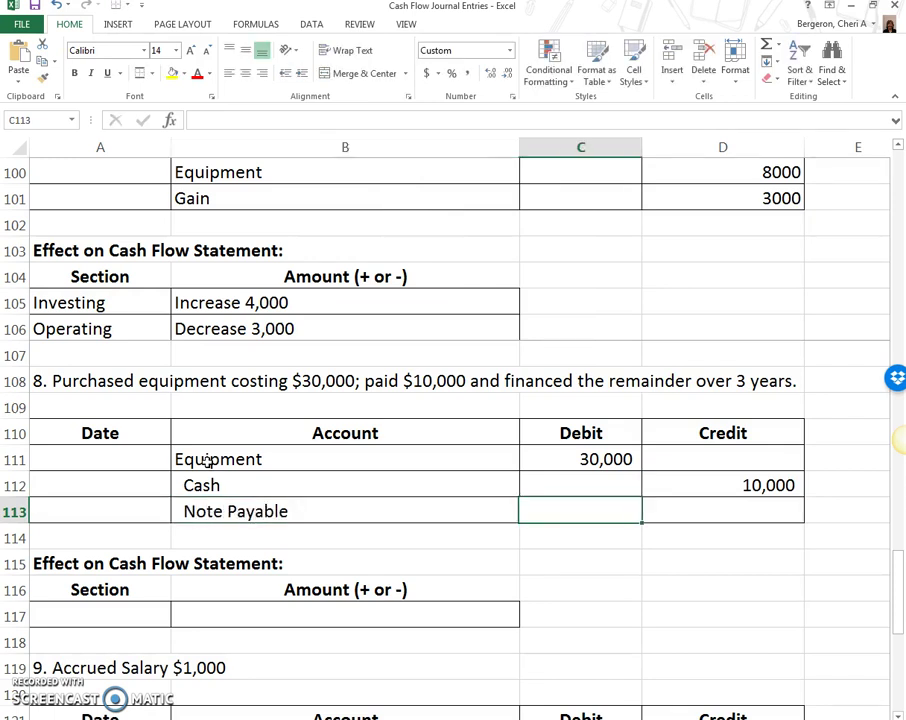
{"action": "type", "text": "20"}
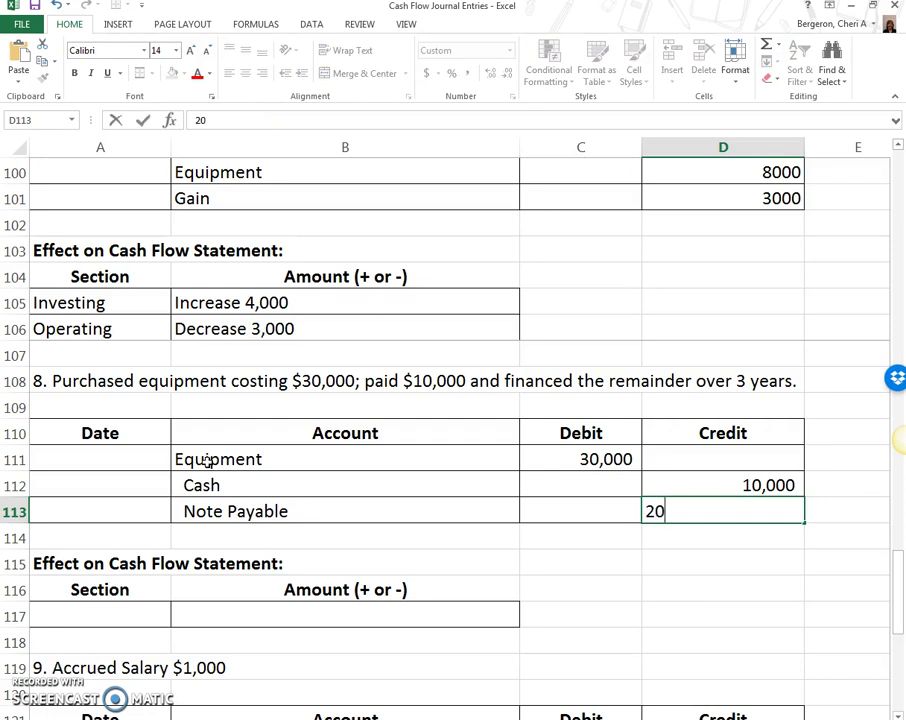
{"action": "key", "text": "Left"}
{"action": "key", "text": "Left"}
{"action": "key", "text": "Left"}
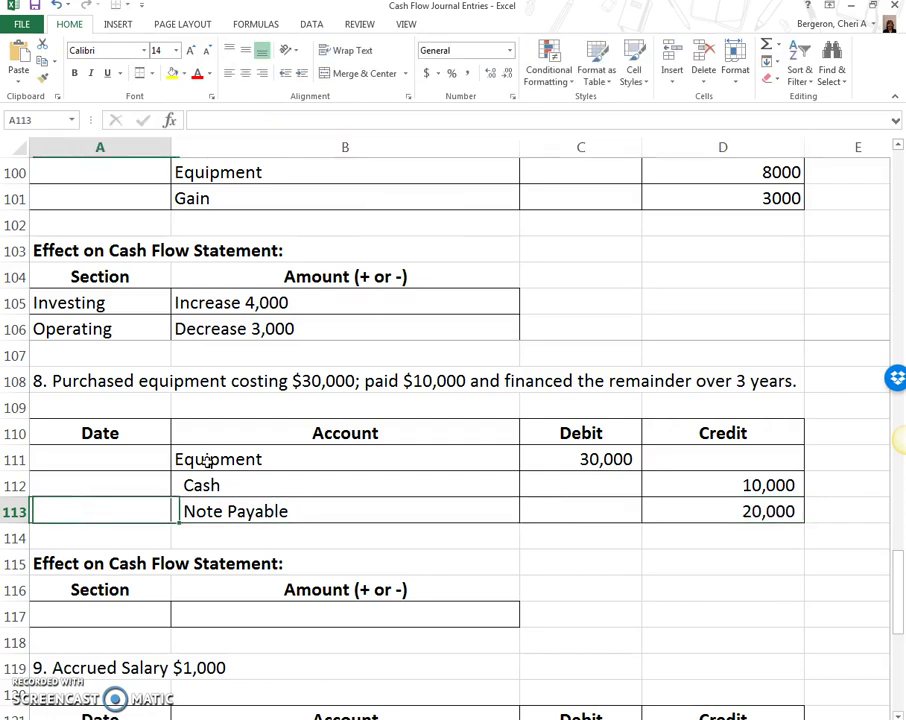
Record the equipment purchase's cash flow effect as Investing in A117 and Decrease 10,000 in B117.
{"action": "left_click", "coordinate": [134, 609]}
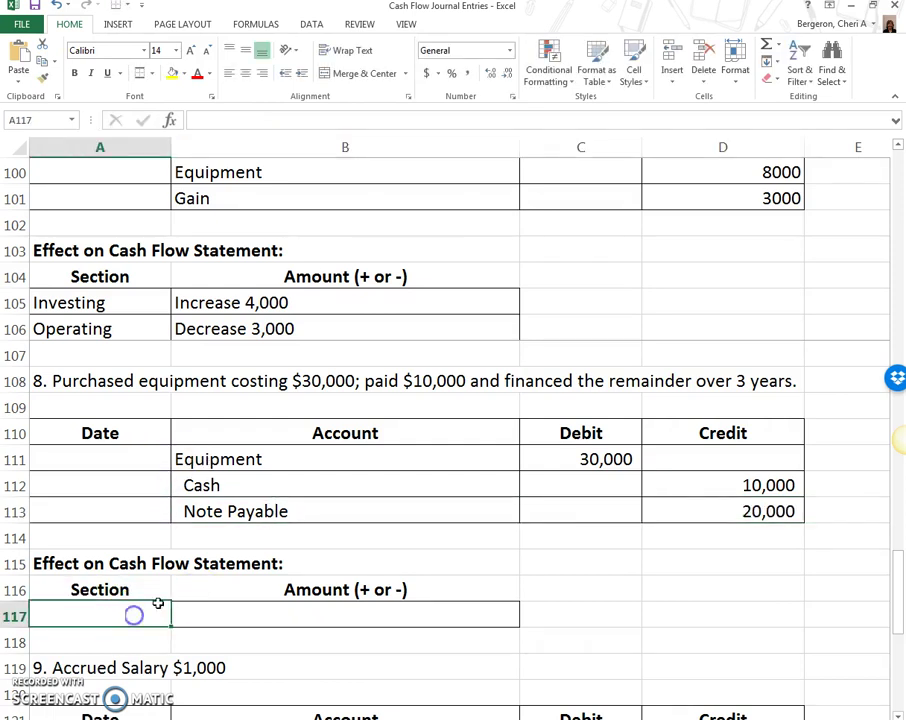
{"action": "left_click", "coordinate": [265, 484]}
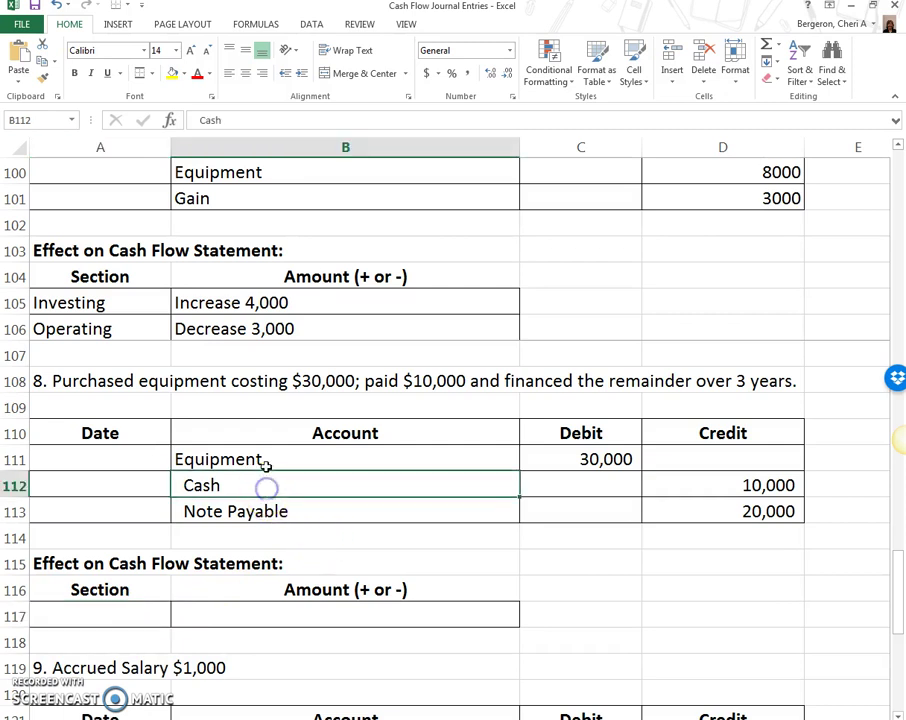
{"action": "left_click", "coordinate": [266, 458]}
{"action": "left_click", "coordinate": [116, 615]}
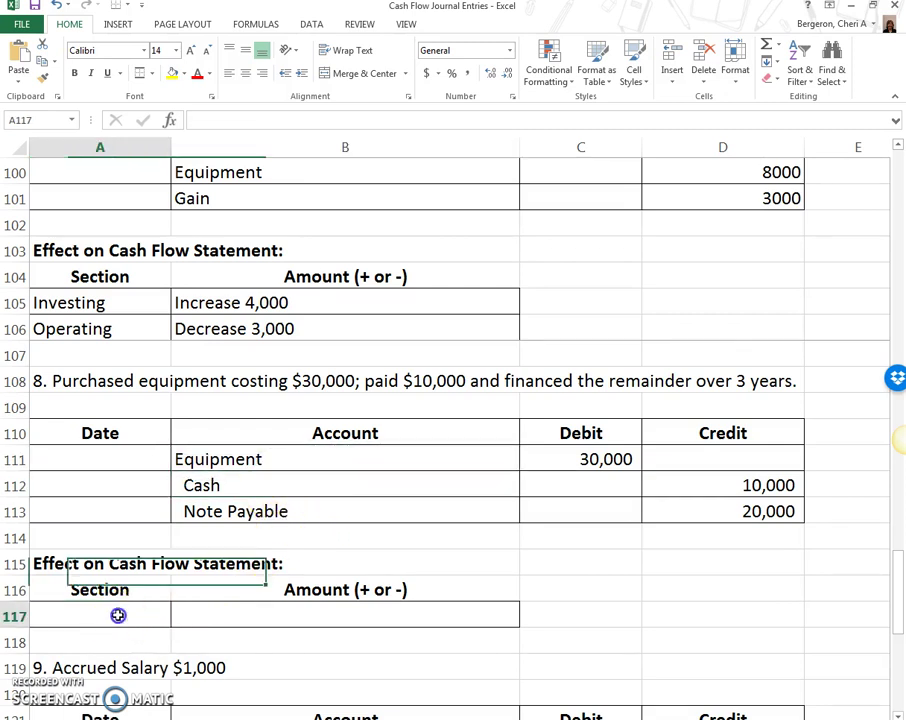
{"action": "type", "text": "Investing"}
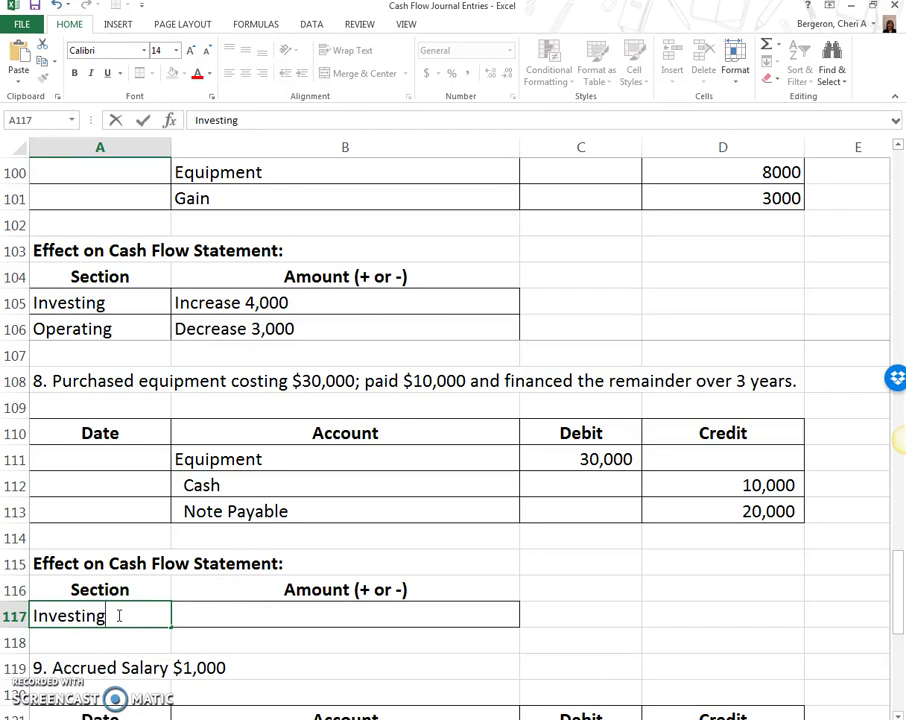
{"action": "key", "text": "Tab"}
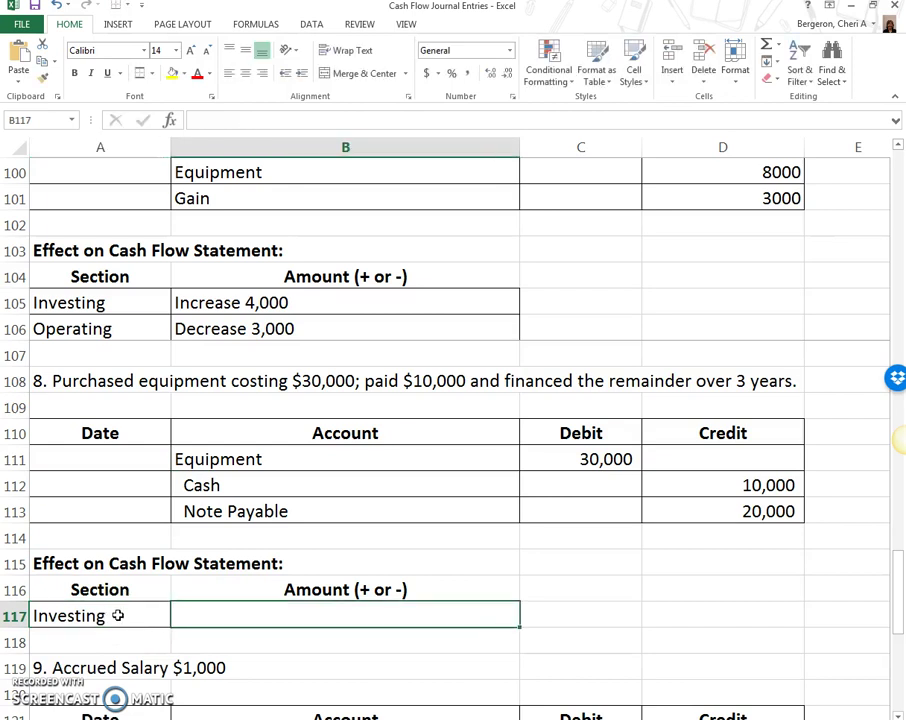
{"action": "type", "text": "Decrease 10,000"}
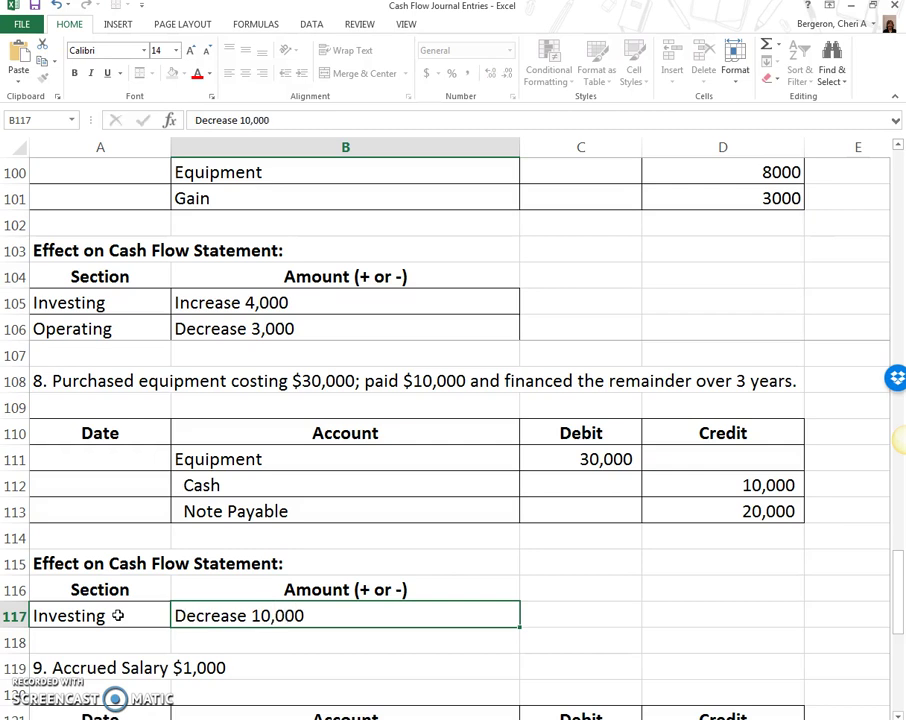
{"action": "key", "text": "Return"}
Enter Salary Expense in B122 and the indented salary credit account in B123 for the accrued salary entry.
{"action": "scroll", "coordinate": [480, 520], "scroll_direction": "down", "scroll_amount": 1}
{"action": "scroll", "coordinate": [485, 525], "scroll_direction": "down", "scroll_amount": 3}
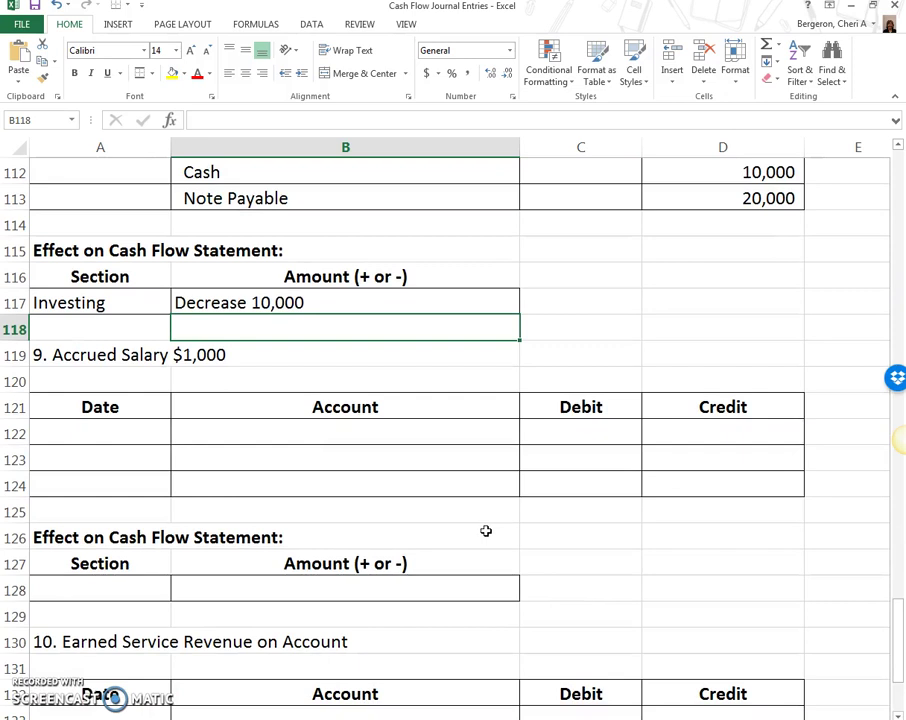
{"action": "left_click", "coordinate": [125, 433]}
{"action": "left_click", "coordinate": [206, 437]}
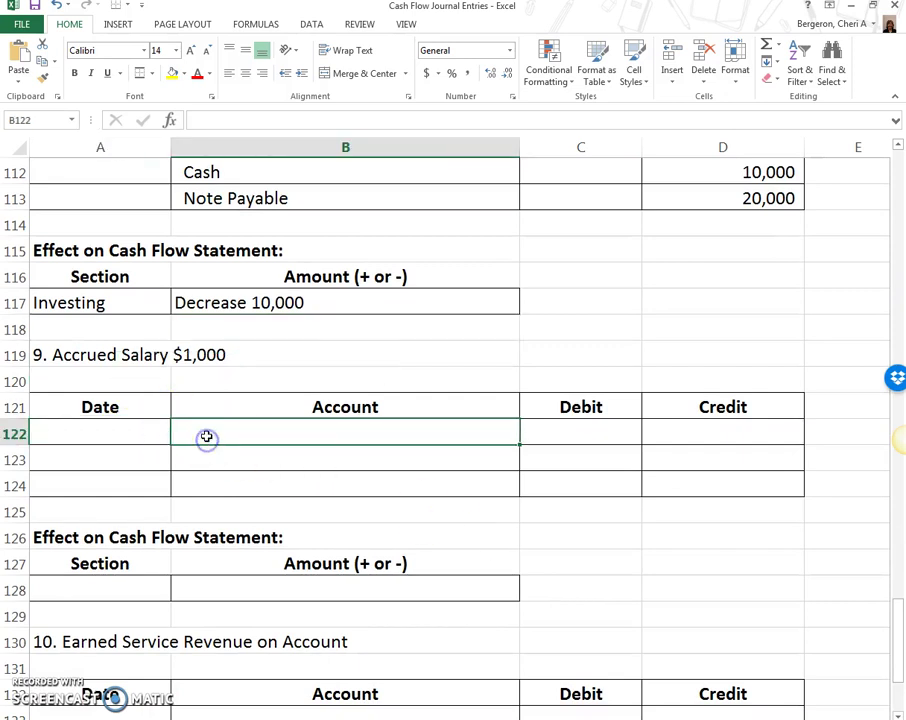
{"action": "type", "text": "Salary Expense"}
{"action": "key", "text": "Return"}
{"action": "type", "text": "Salarty"}
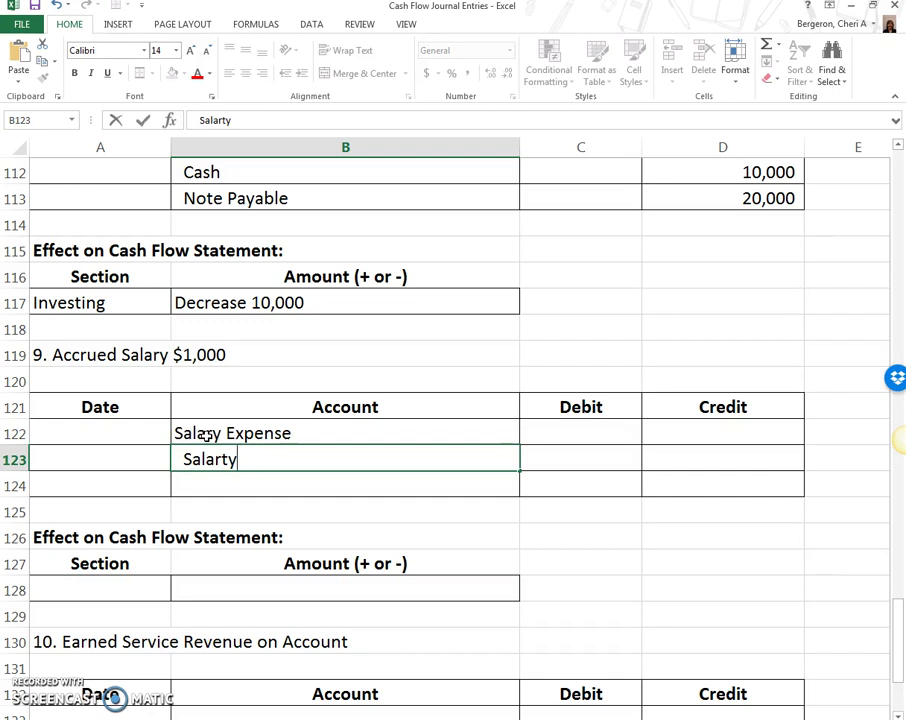
{"action": "type", "text": " P"}
{"action": "key", "text": "BackSpace"}
{"action": "key", "text": "BackSpace"}
{"action": "key", "text": "BackSpace"}
{"action": "key", "text": "BackSpace"}
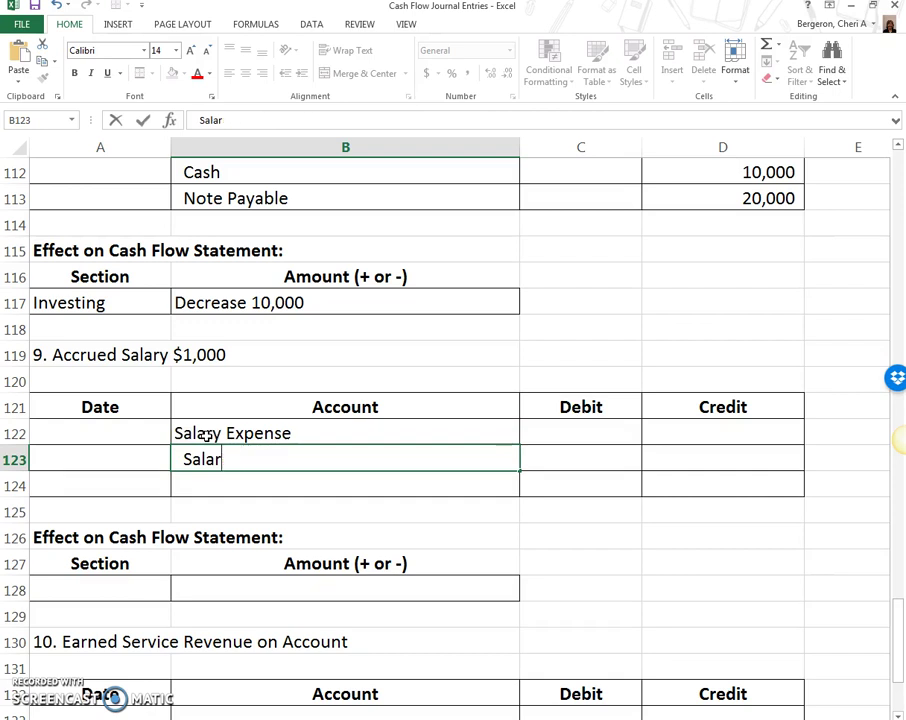